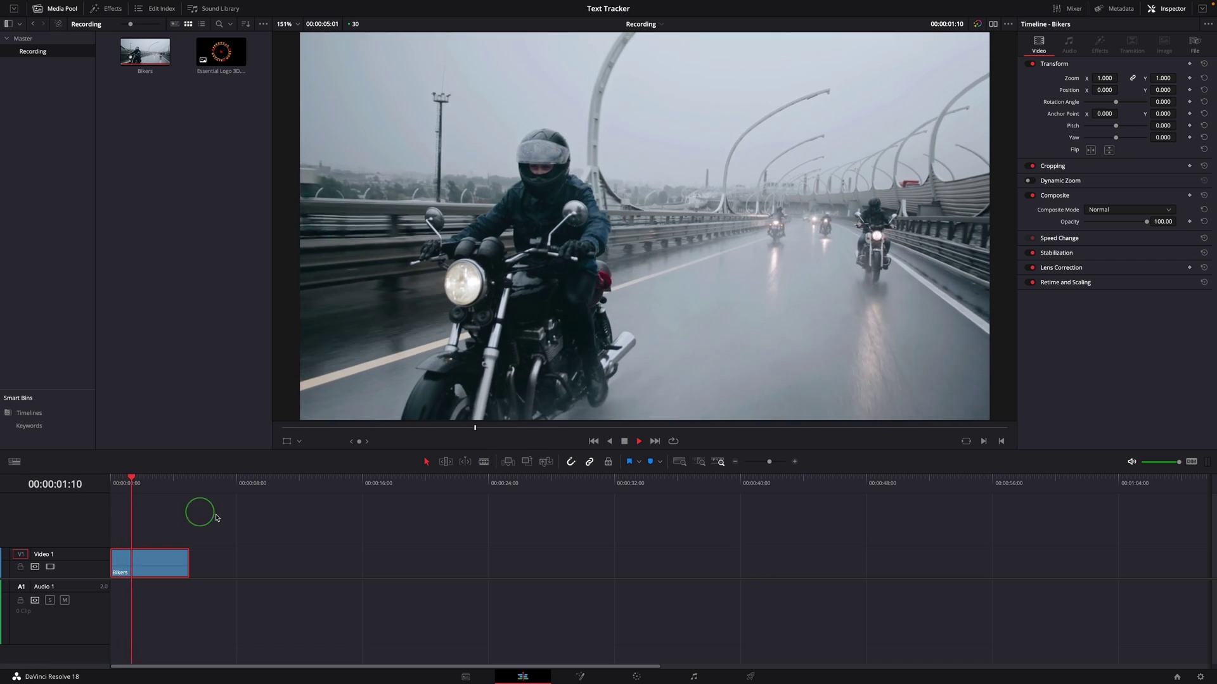
Play the Bikers clip on the timeline to preview it
{"action": "key", "text": "space"}
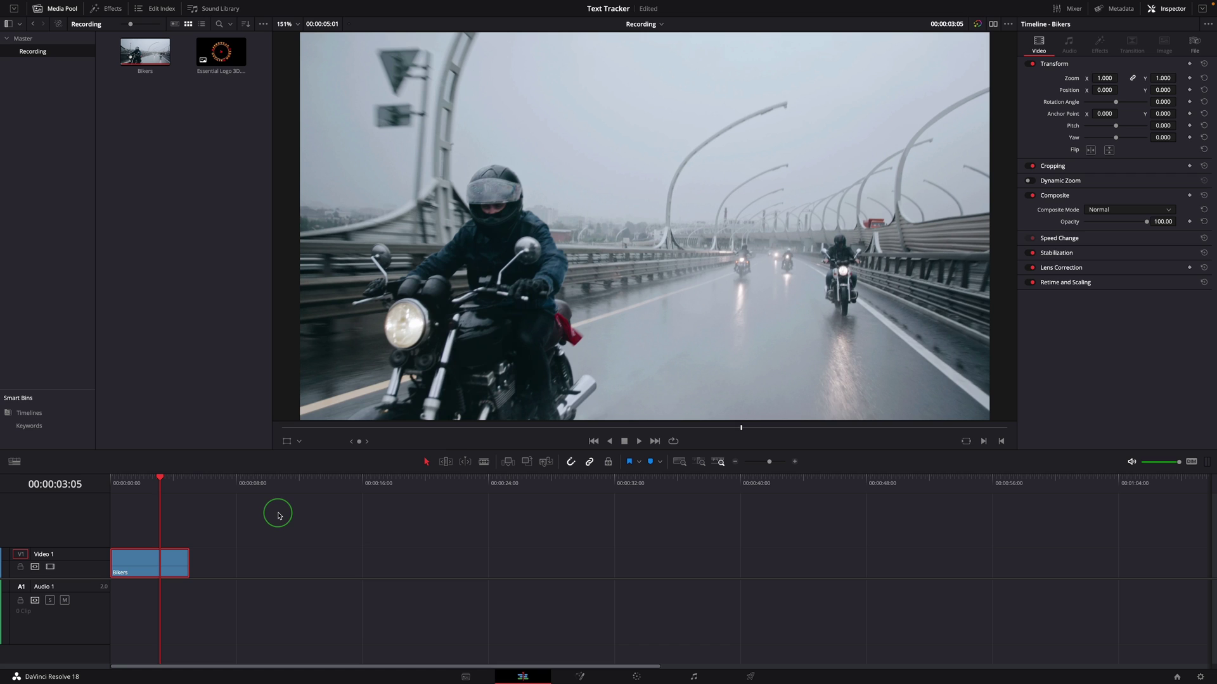
Open the Bikers clip in Fusion, try adding a Tracker via tool search, then delete it
{"action": "right_click", "coordinate": [170, 560]}
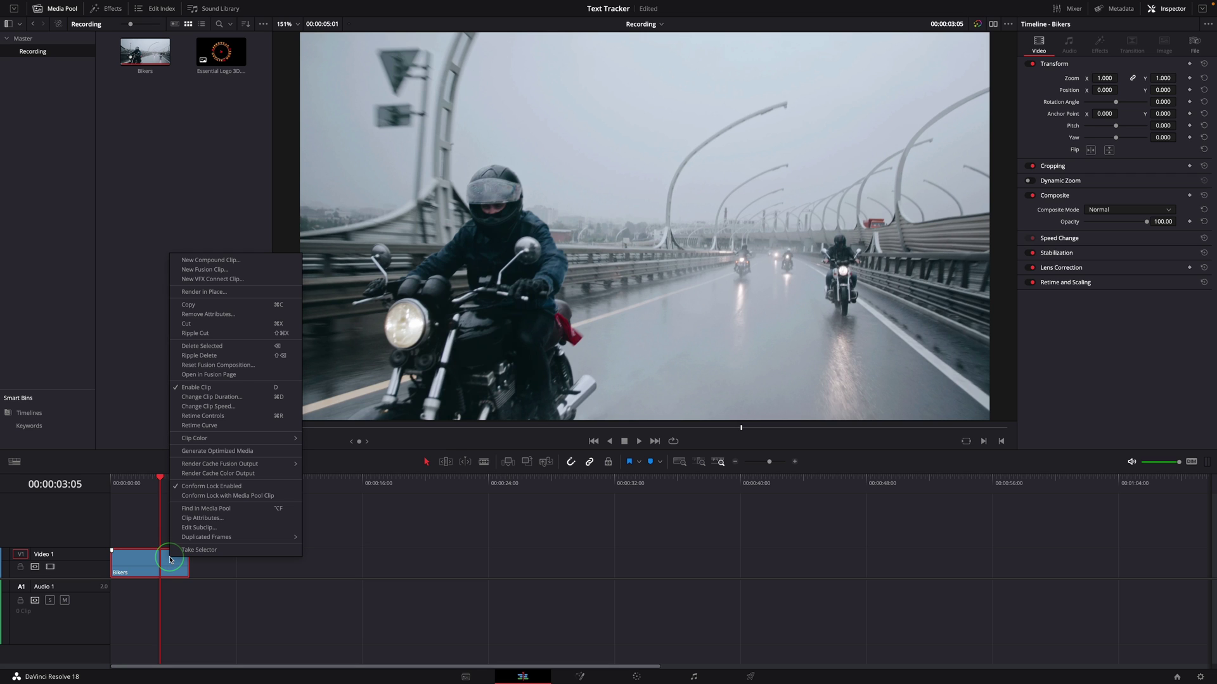
{"action": "left_click", "coordinate": [197, 374]}
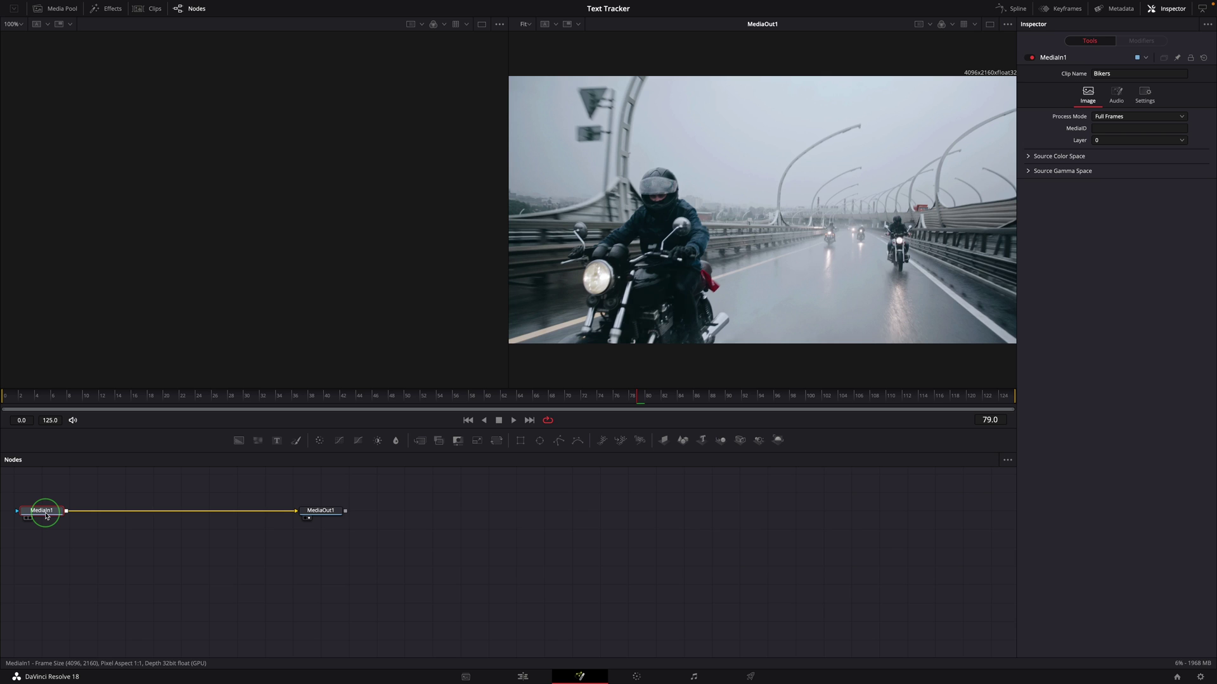
{"action": "key", "text": "shift+space"}
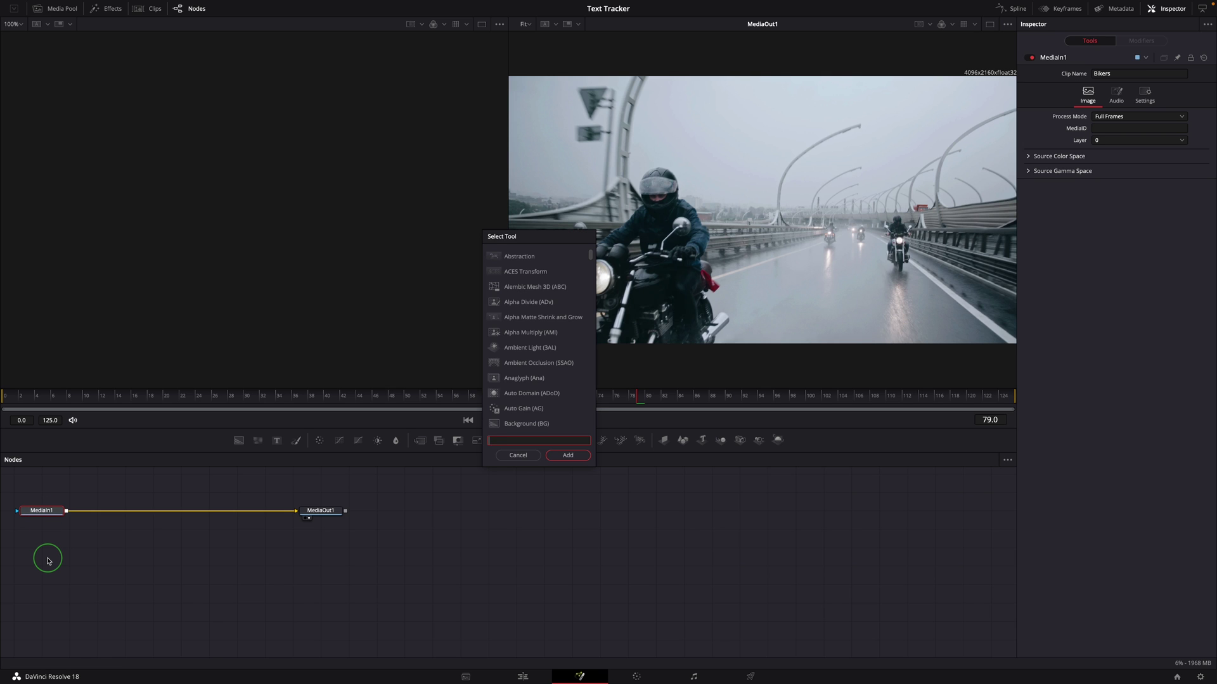
{"action": "type", "text": "track"}
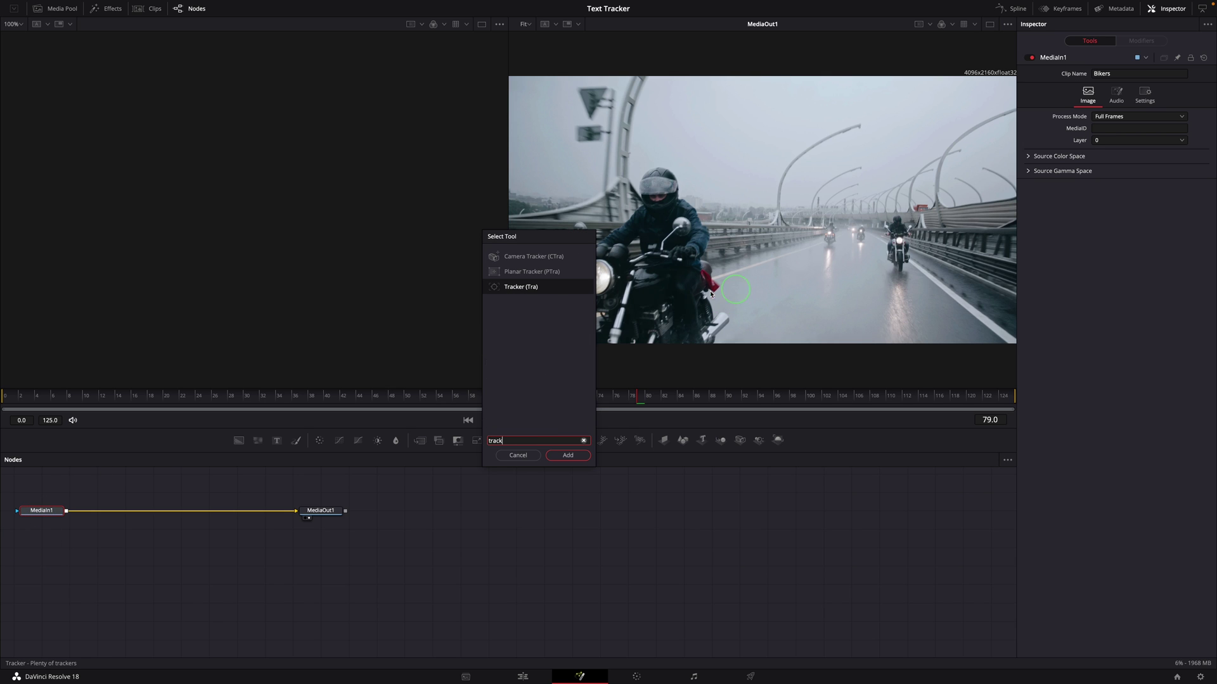
{"action": "left_click", "coordinate": [568, 455]}
{"action": "left_click_drag", "start_coordinate": [101, 513], "coordinate": [132, 524]}
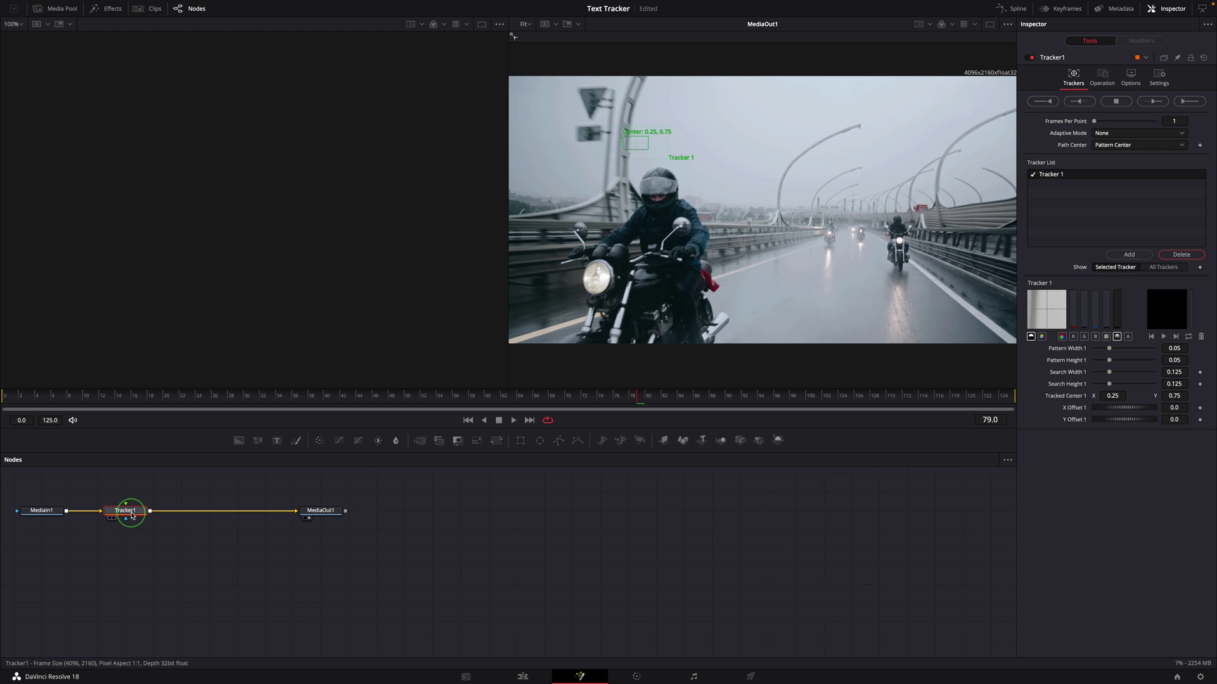
{"action": "key", "text": "BackSpace"}
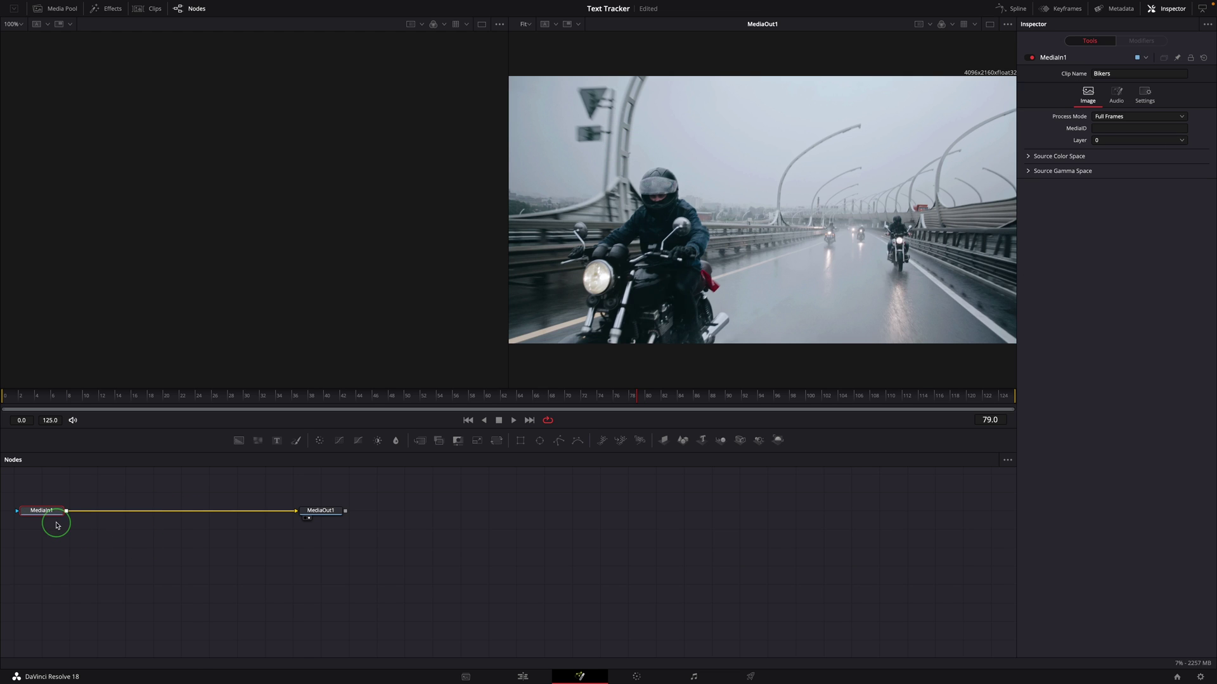
Insert a Tracker node after MediaIn1 through Insert Tool > Tracking, and centre the node graph
{"action": "right_click", "coordinate": [45, 510]}
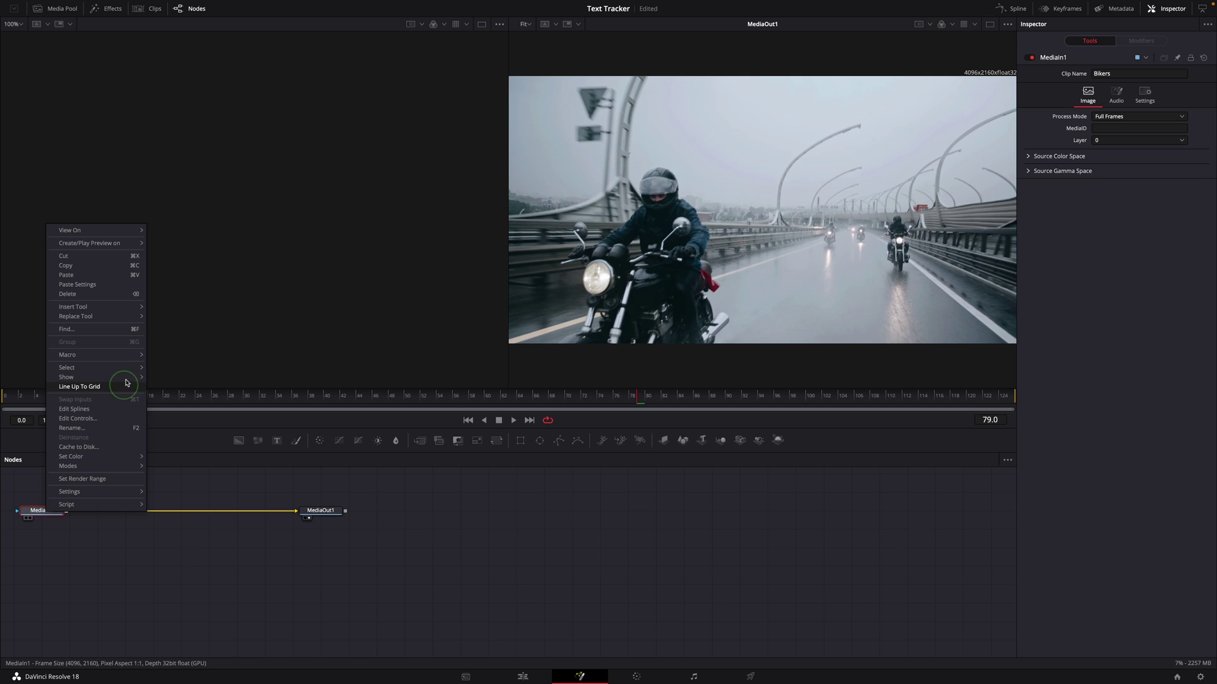
{"action": "mouse_move", "coordinate": [101, 307]}
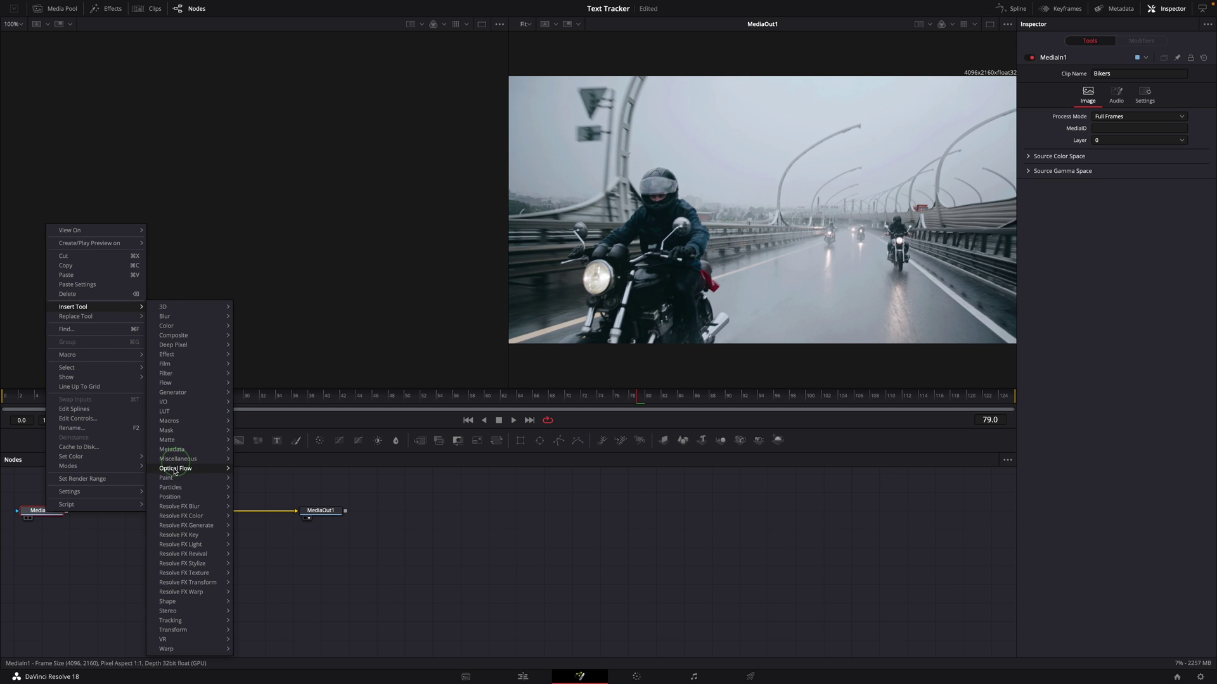
{"action": "mouse_move", "coordinate": [190, 620]}
{"action": "left_click", "coordinate": [251, 642]}
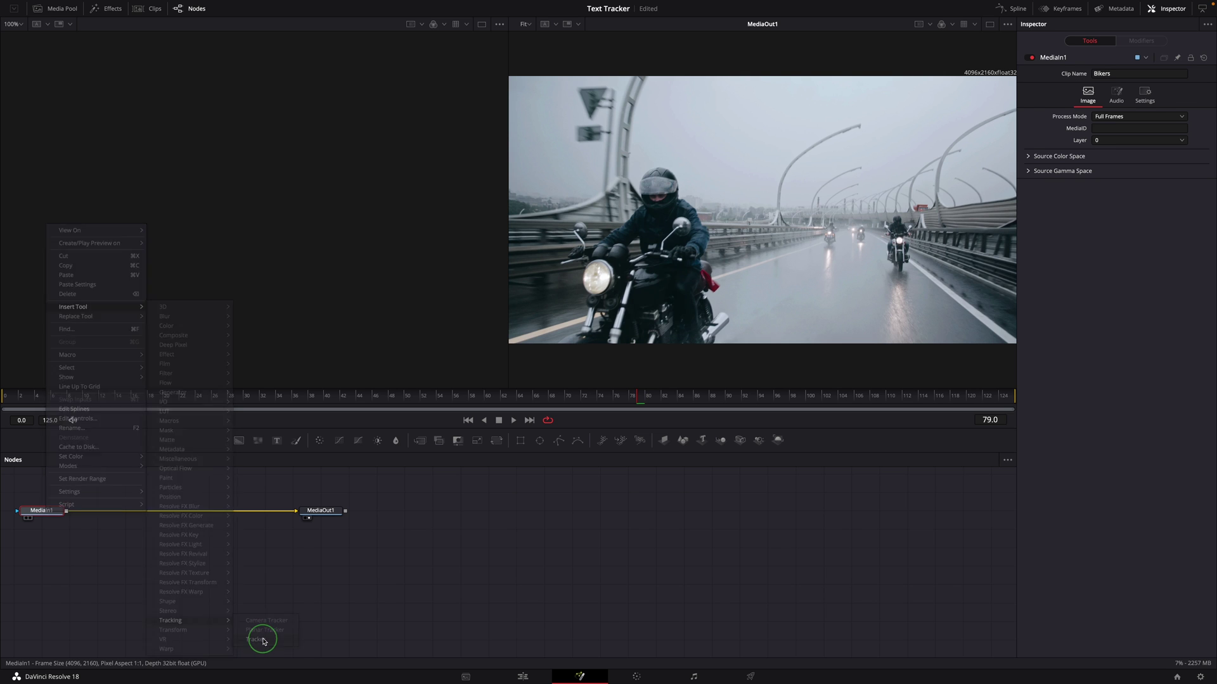
{"action": "left_click_drag", "start_coordinate": [326, 573], "coordinate": [560, 604]}
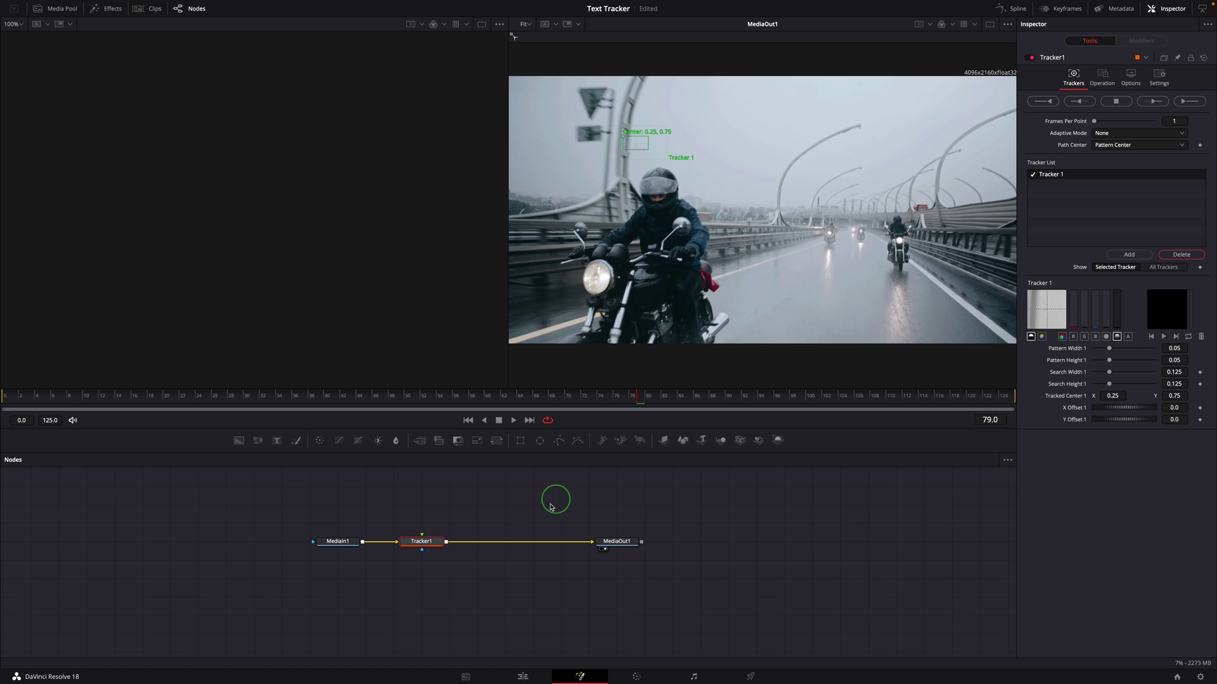
In a single viewer at frame 0, put Tracker 1's box on the helmet and widen its search area
{"action": "left_click", "coordinate": [989, 25]}
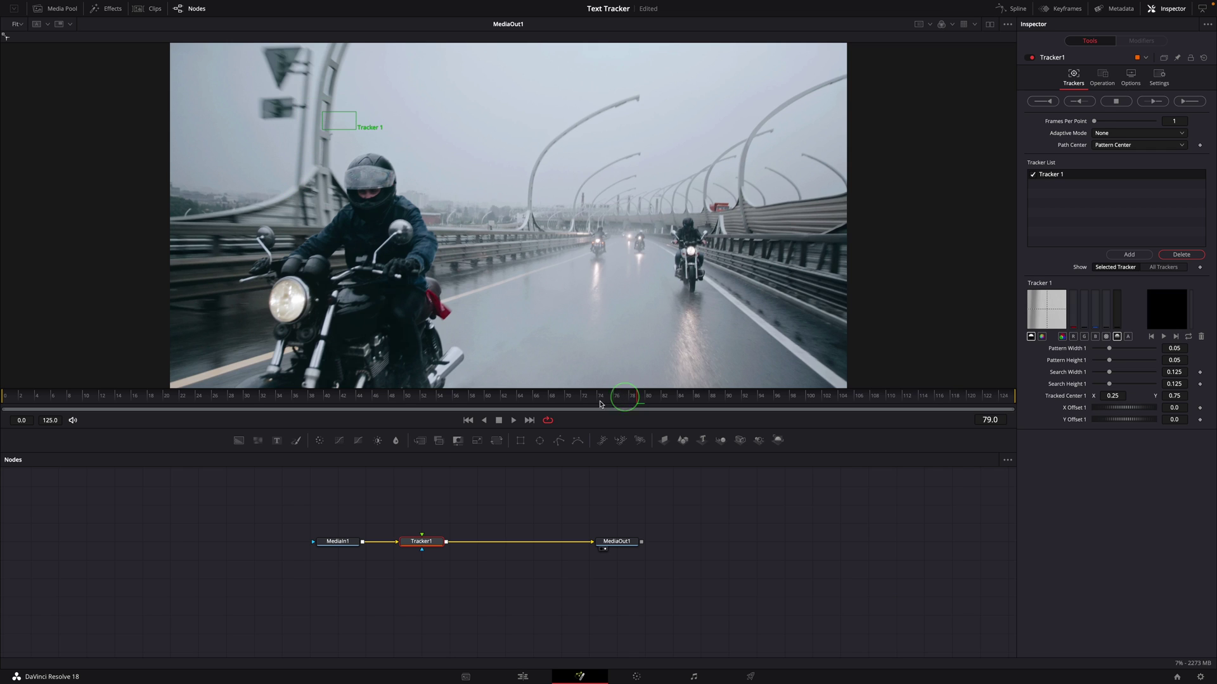
{"action": "left_click", "coordinate": [3, 398]}
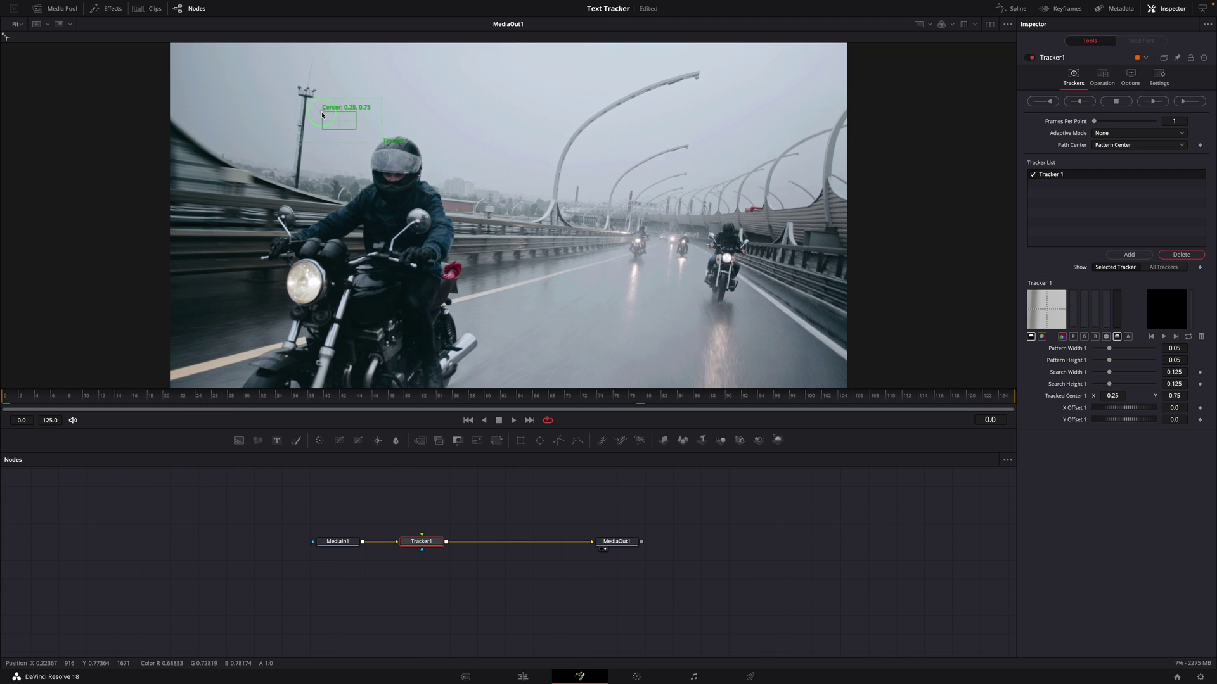
{"action": "left_click_drag", "start_coordinate": [322, 115], "coordinate": [426, 192]}
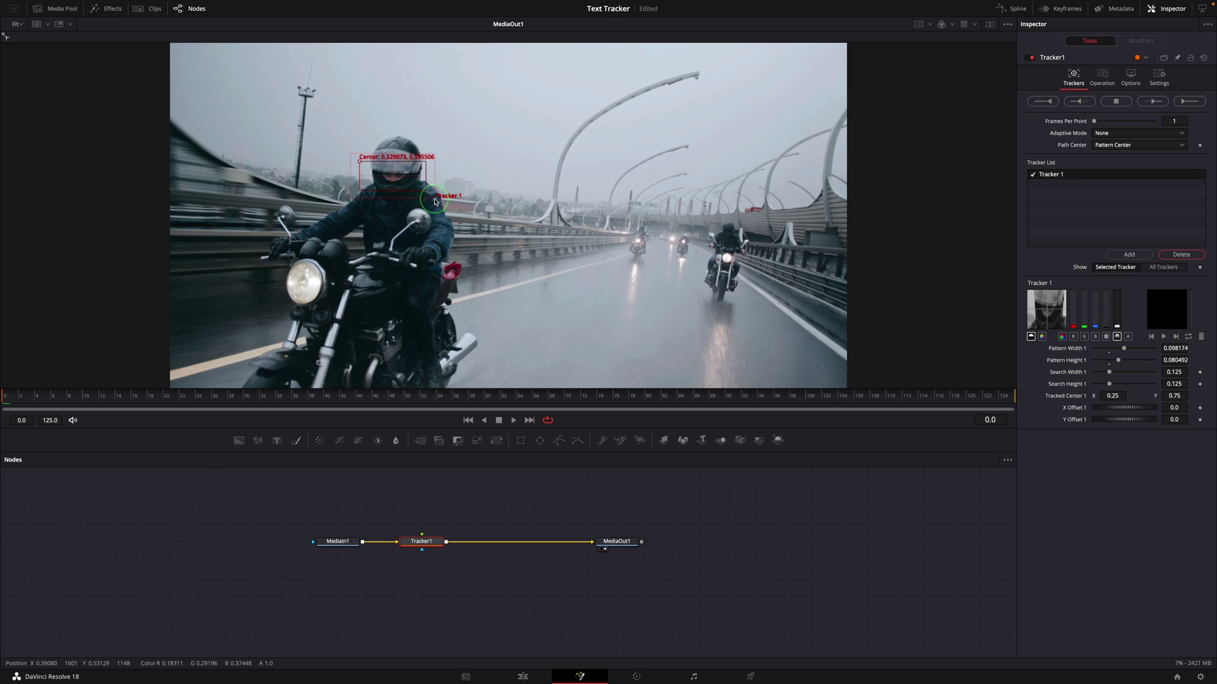
{"action": "left_click_drag", "start_coordinate": [434, 202], "coordinate": [436, 202]}
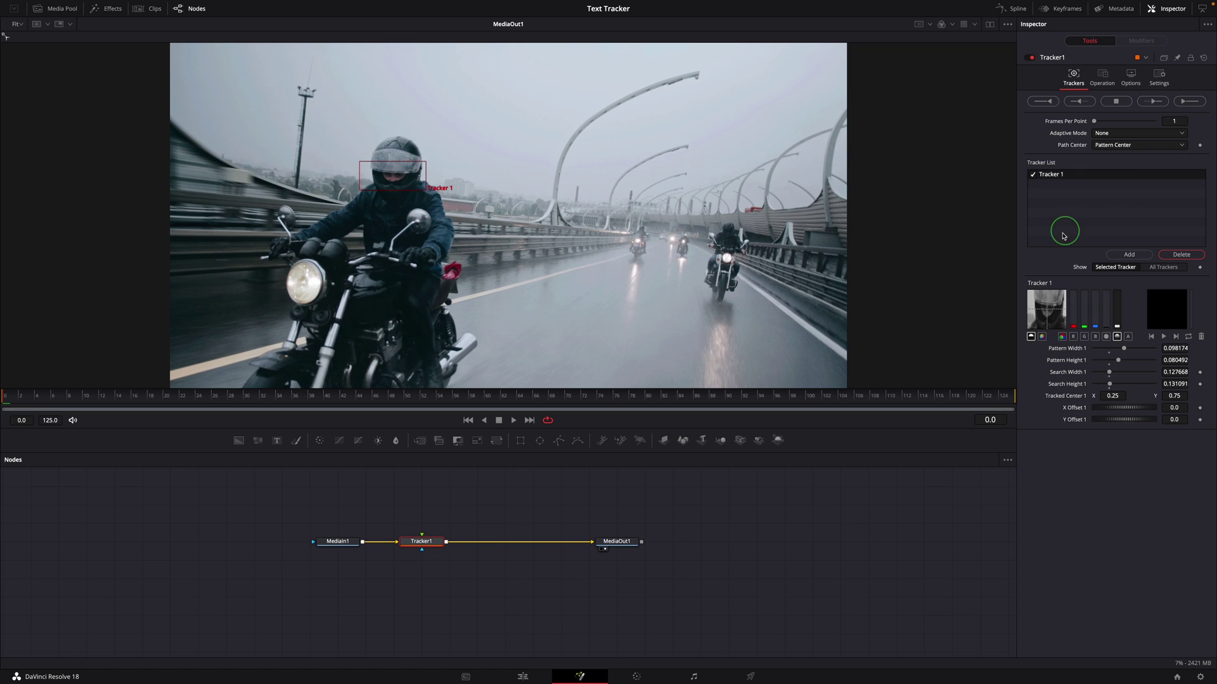
Track the helmet forward to frame 125 and dismiss the Render completed message
{"action": "left_click", "coordinate": [1183, 104]}
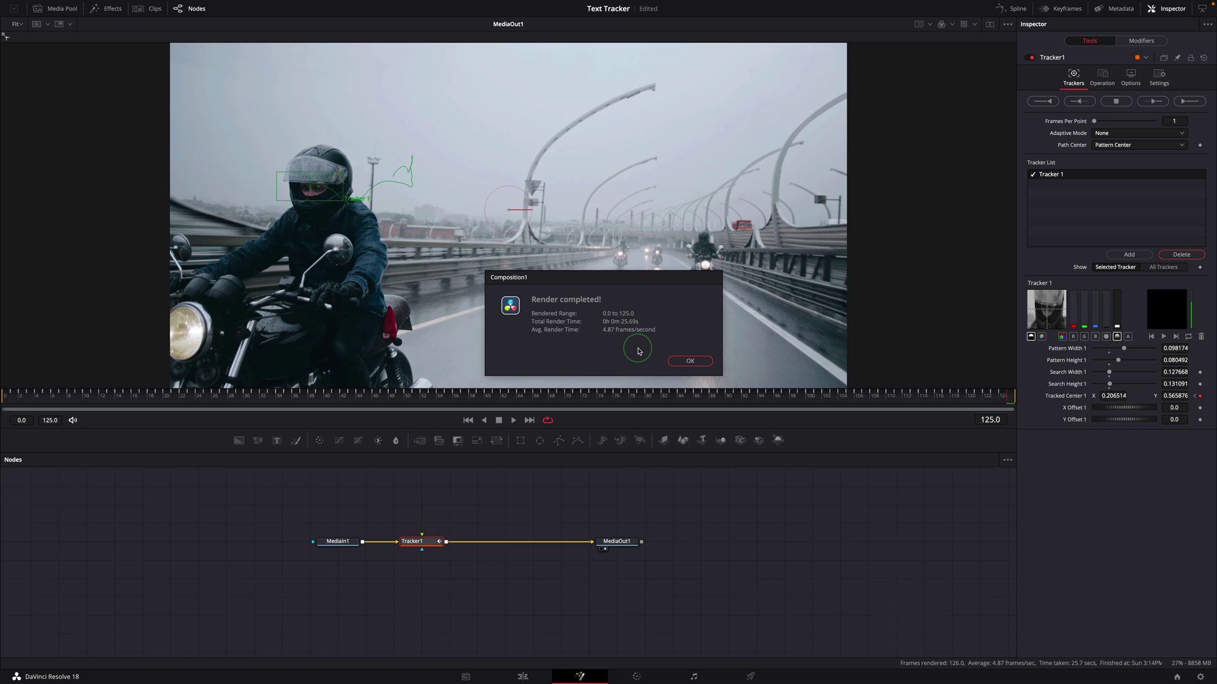
{"action": "left_click", "coordinate": [690, 362]}
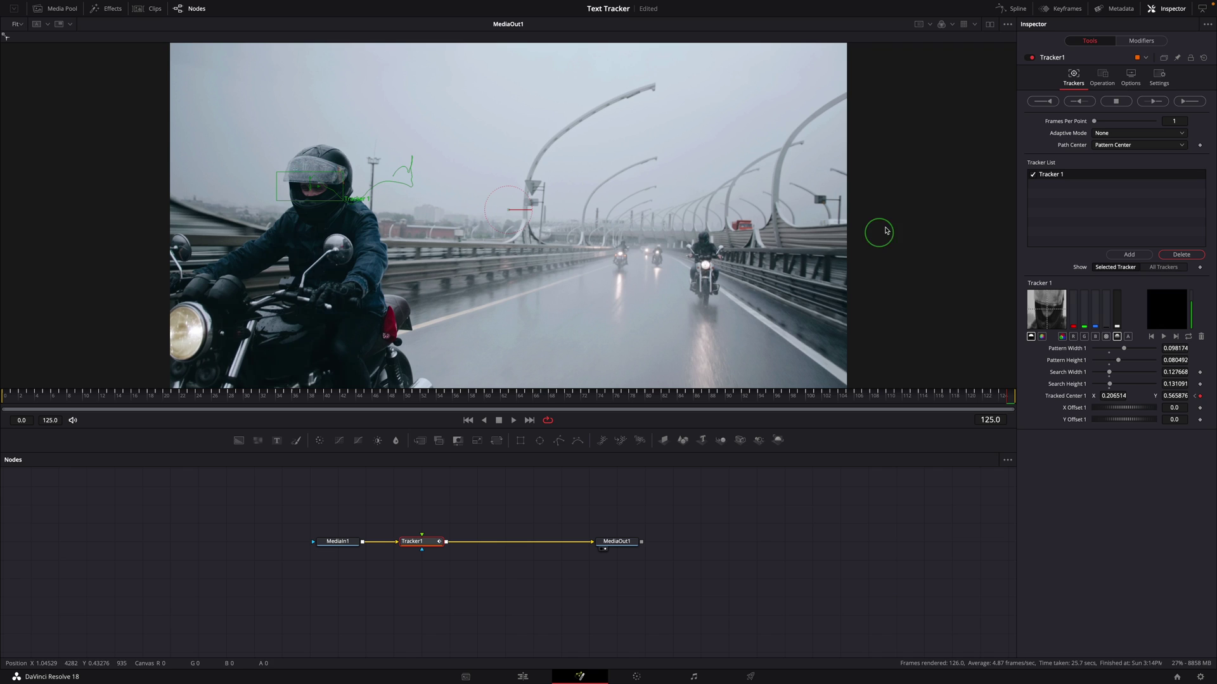
Set Tracker1's Operation to Match Move and connect a new Text+ node into it
{"action": "left_click", "coordinate": [1103, 77]}
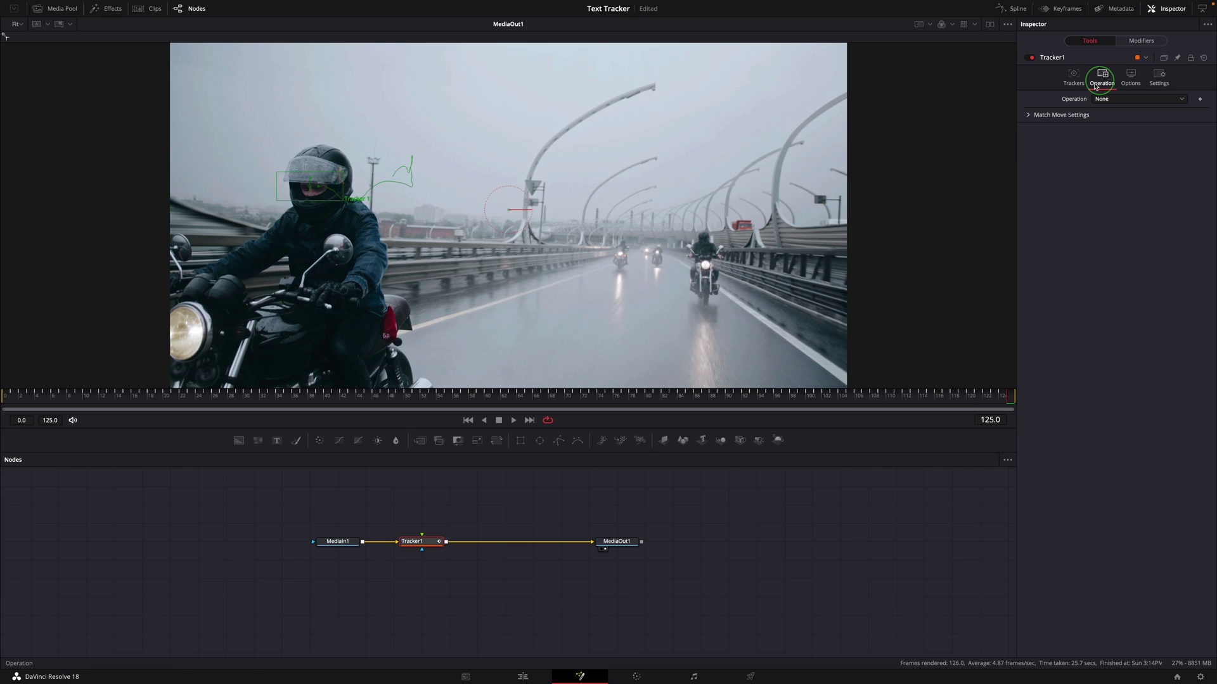
{"action": "left_click", "coordinate": [1139, 102]}
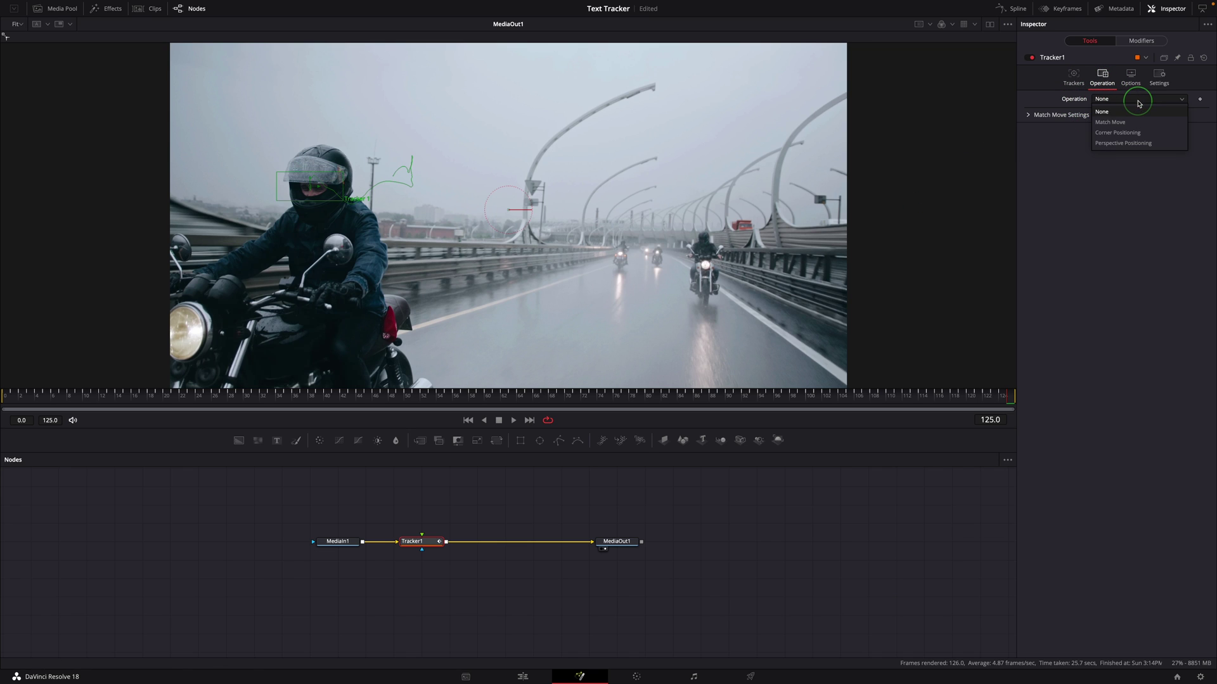
{"action": "left_click", "coordinate": [1109, 122]}
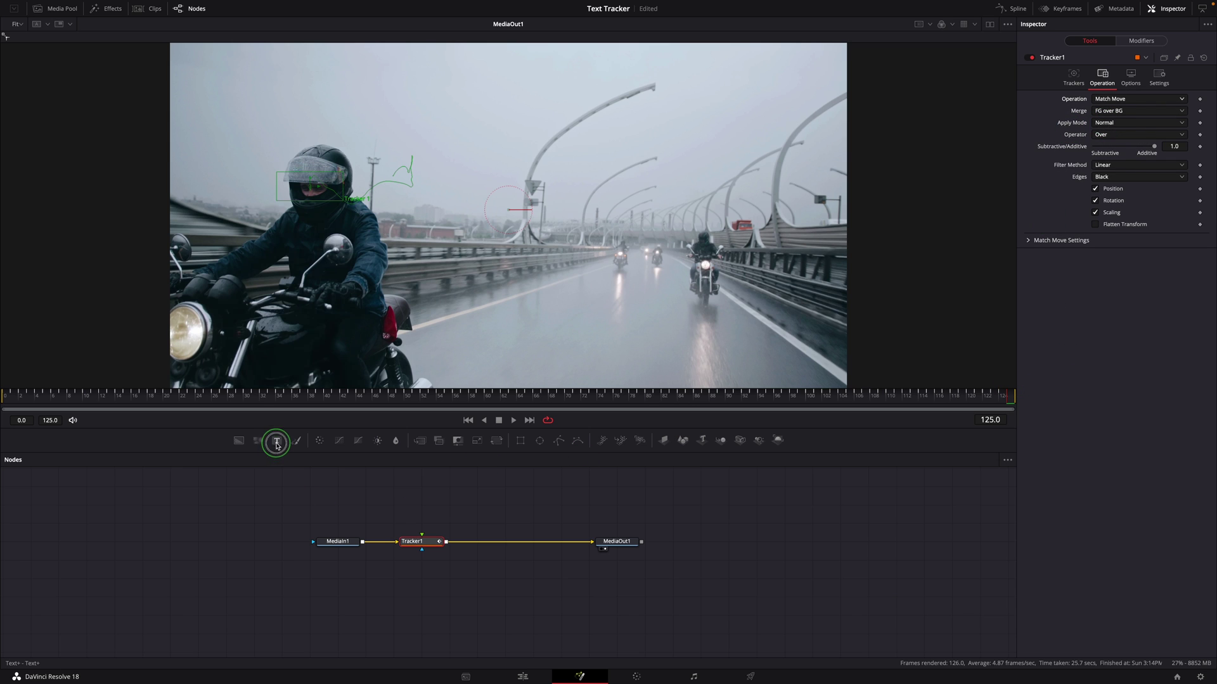
{"action": "left_click_drag", "start_coordinate": [276, 443], "coordinate": [422, 535]}
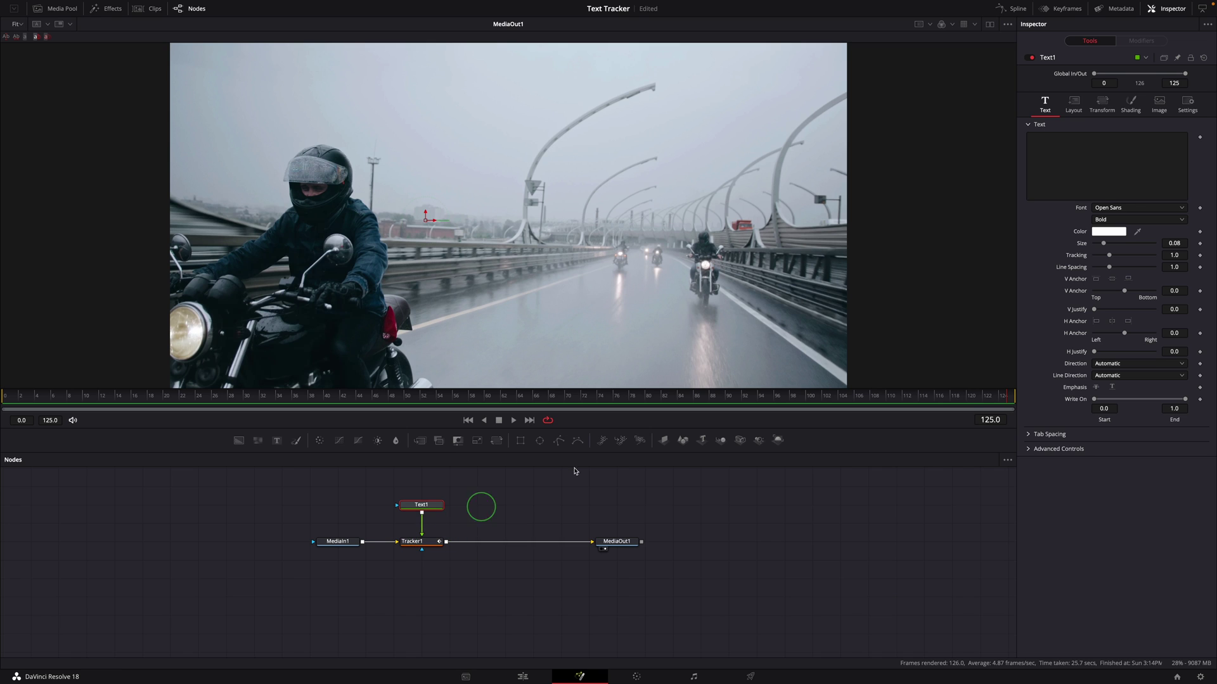
Enter 'Biker 1' as Text1's text and play the clip to preview the title
{"action": "left_click", "coordinate": [1060, 150]}
{"action": "type", "text": "B"}
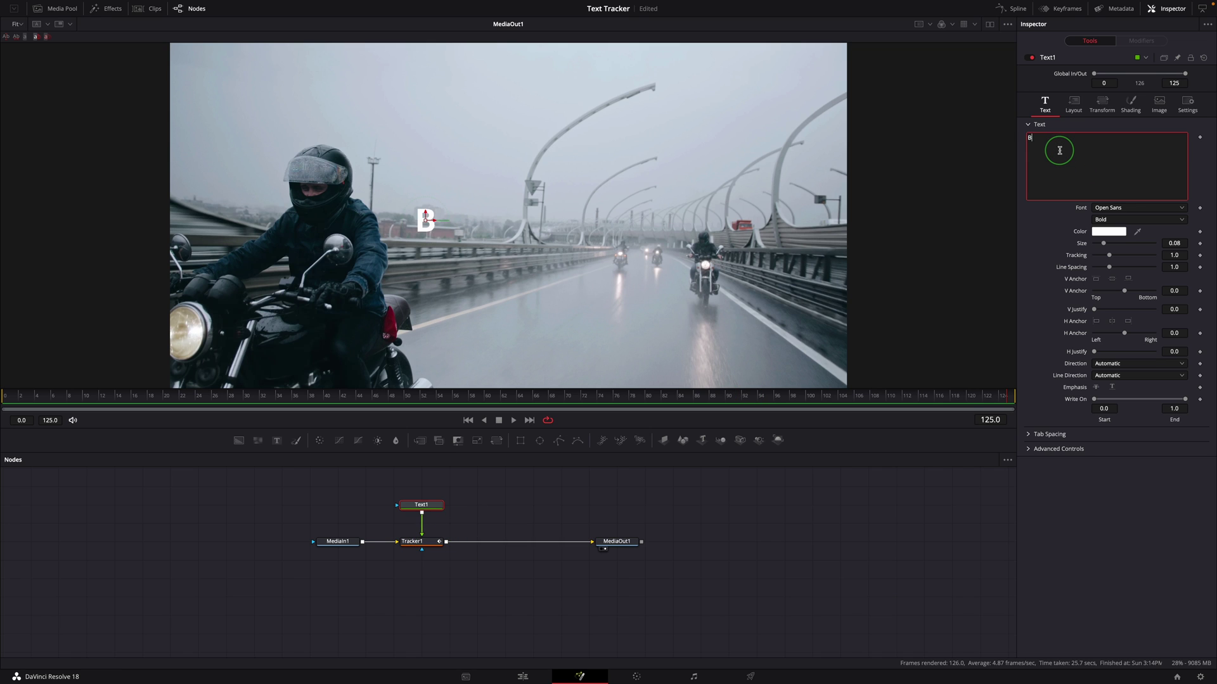
{"action": "type", "text": "iker 1"}
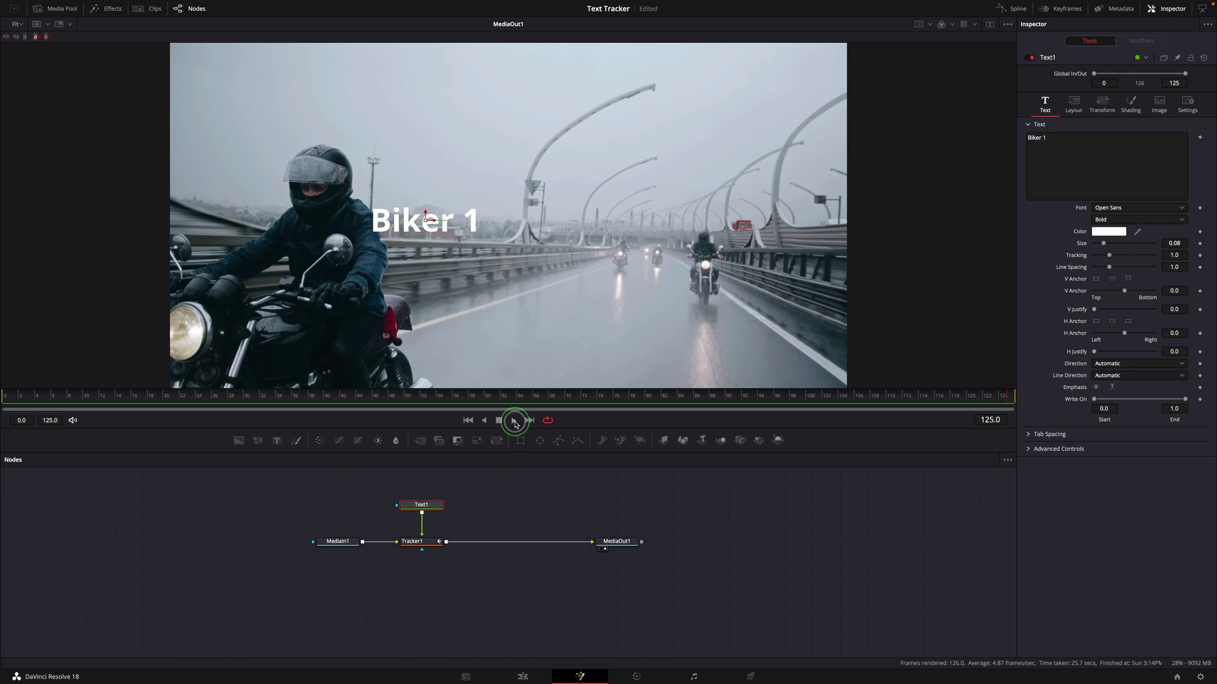
{"action": "left_click", "coordinate": [514, 421]}
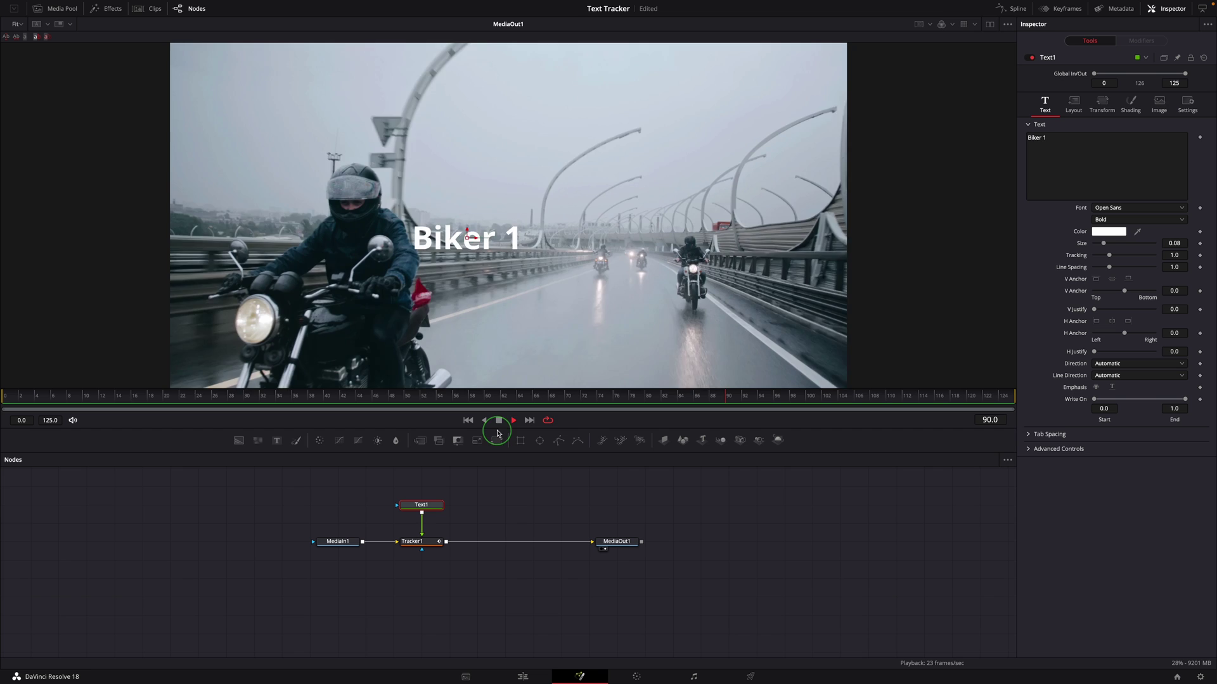
{"action": "left_click", "coordinate": [498, 433]}
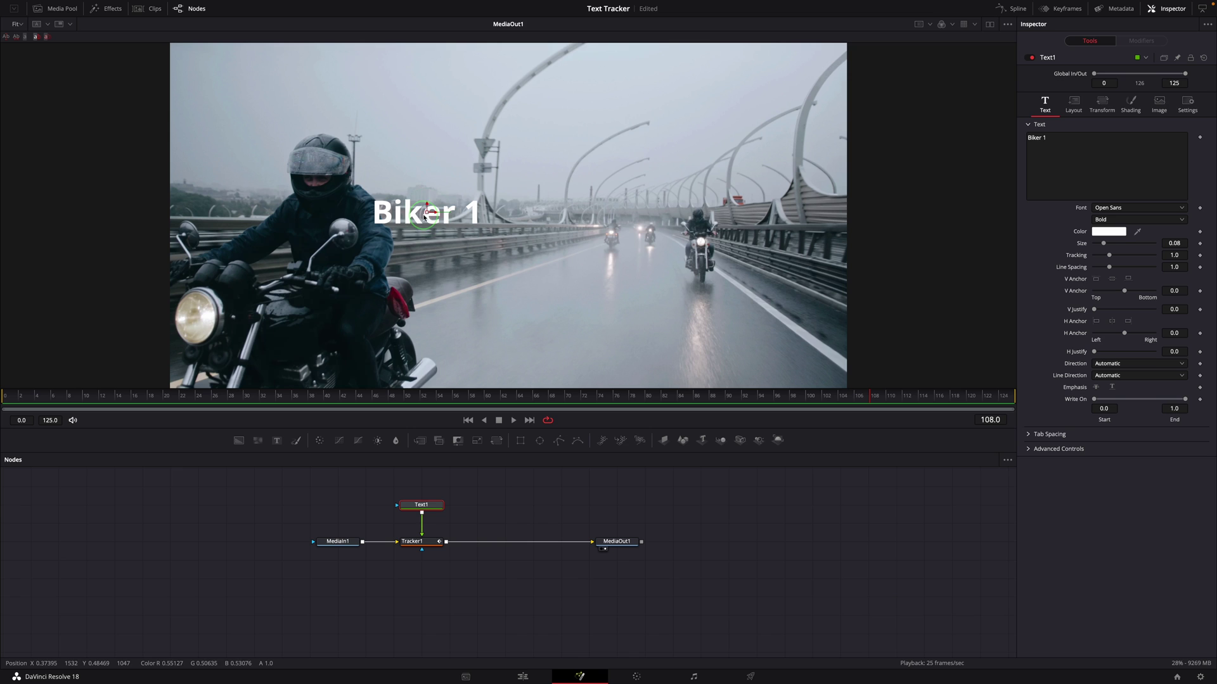
Drag the Biker 1 title above the helmet, play to confirm it follows, and shift MediaIn1 left
{"action": "left_click_drag", "start_coordinate": [427, 214], "coordinate": [325, 119]}
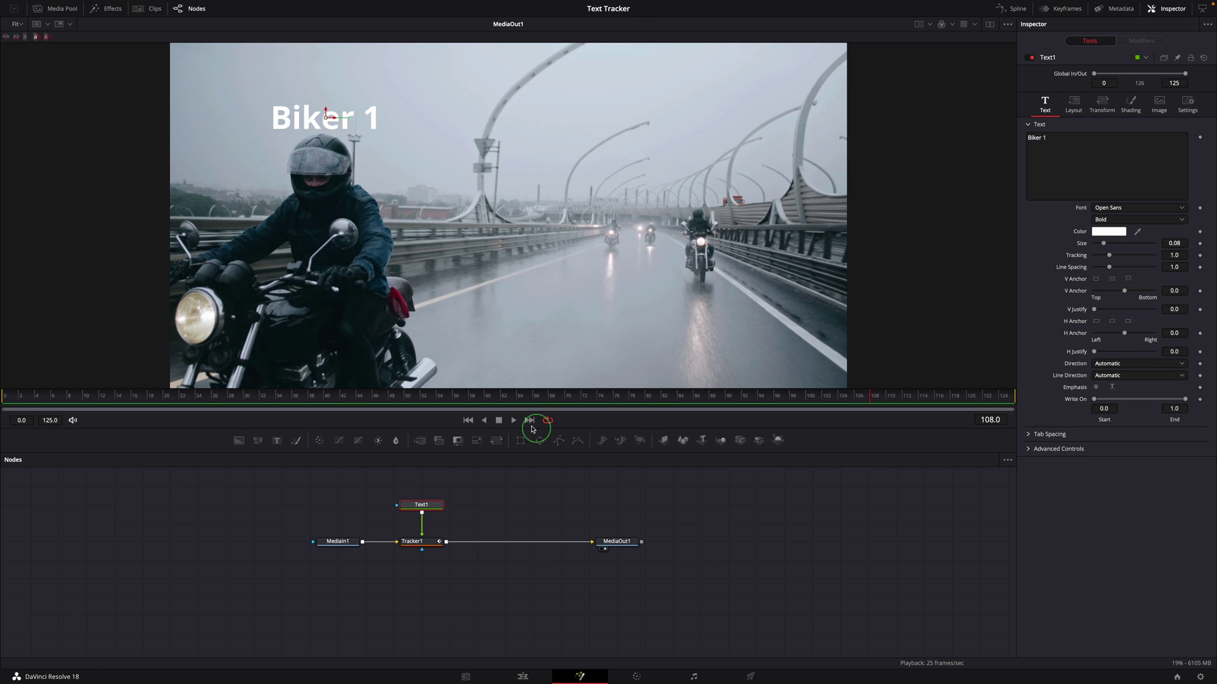
{"action": "left_click", "coordinate": [513, 420]}
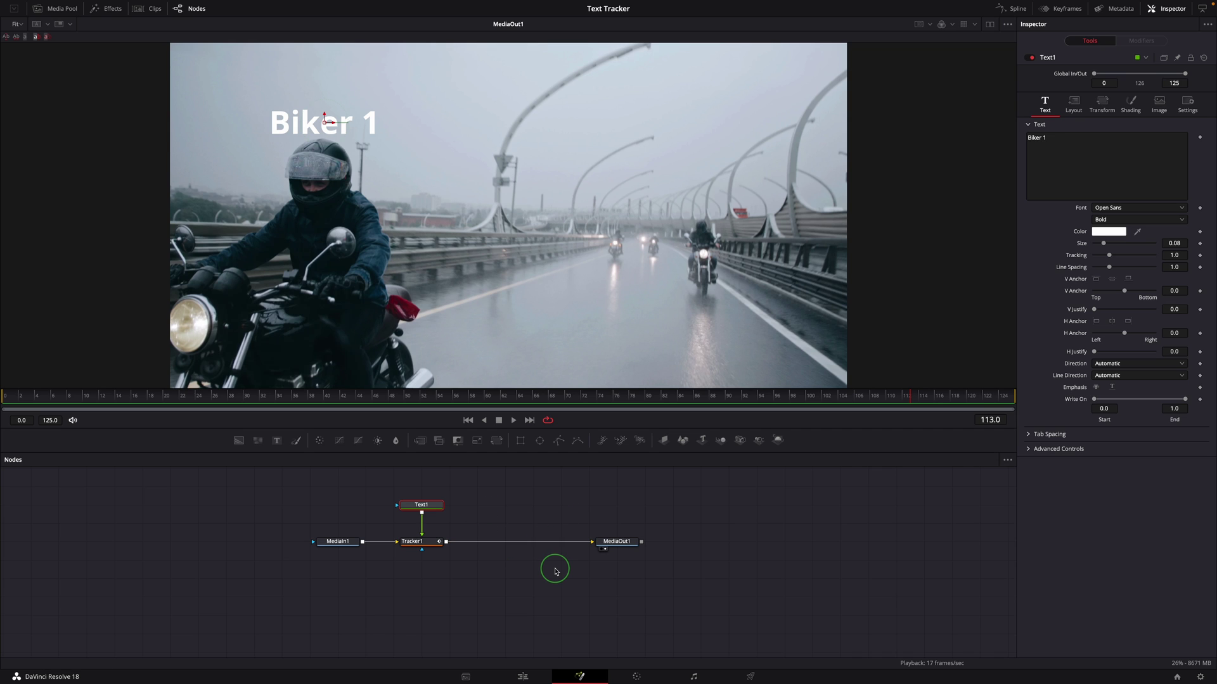
{"action": "left_click_drag", "start_coordinate": [338, 542], "coordinate": [309, 541]}
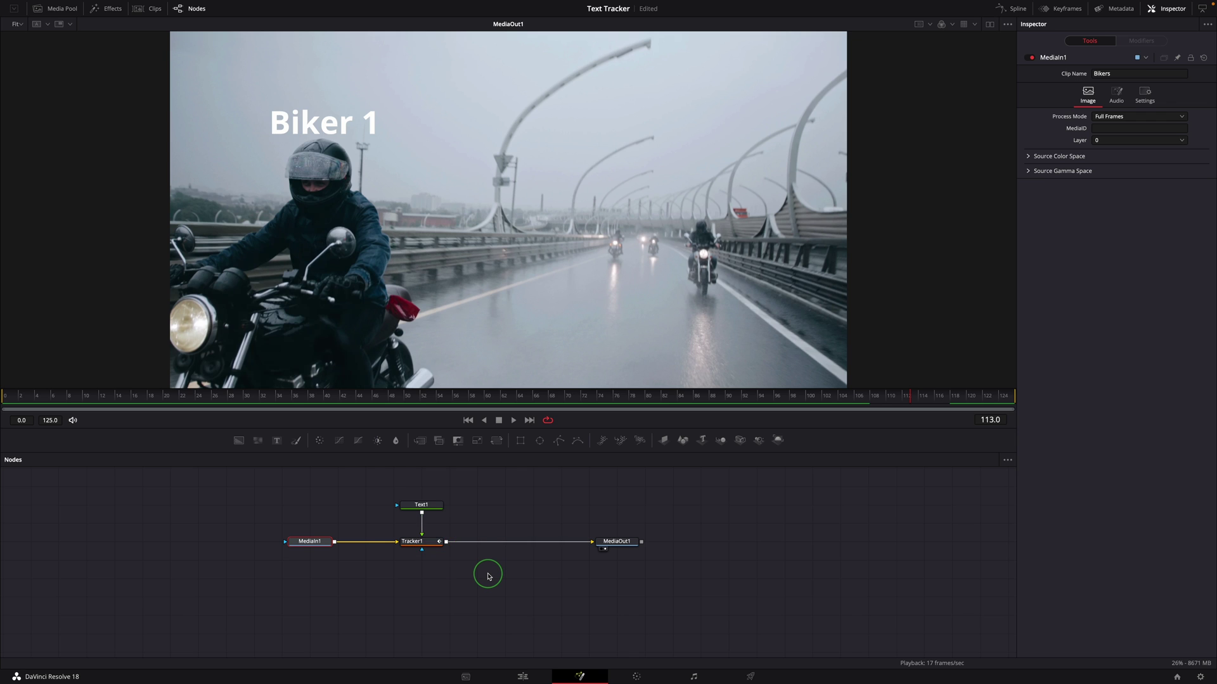
Delete Tracker1 and replace Text1's 'Biker 1' wording with 'Text Tracker'
{"action": "left_click", "coordinate": [419, 547]}
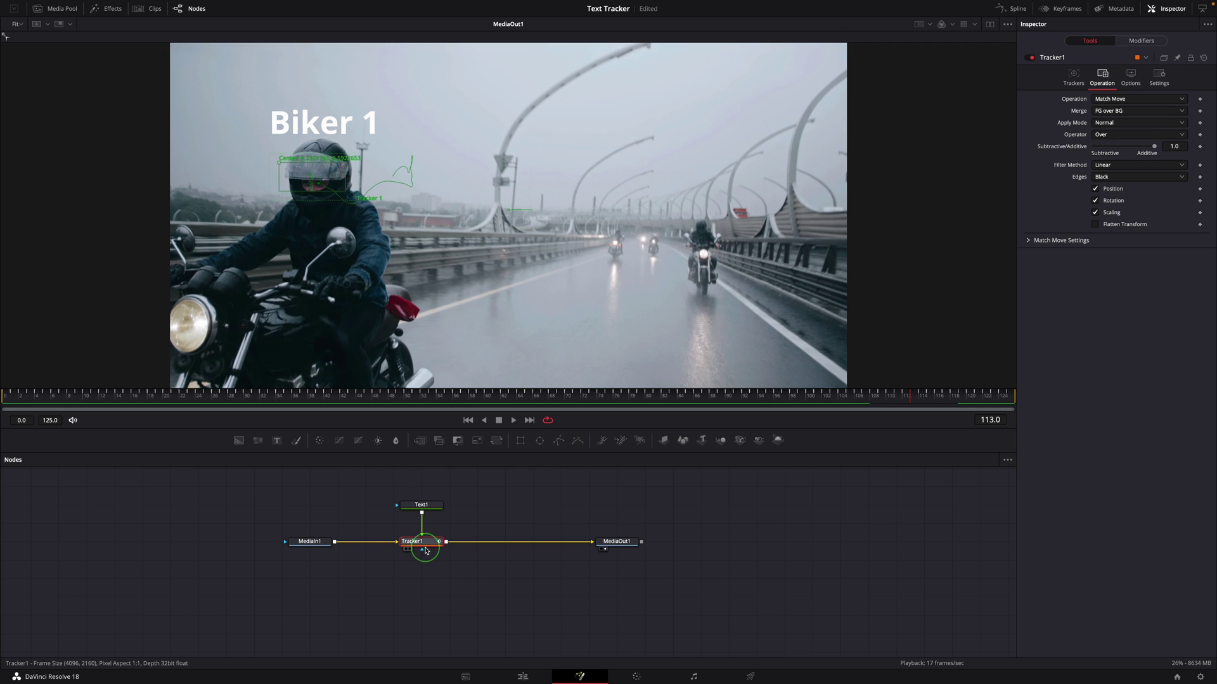
{"action": "key", "text": "Delete"}
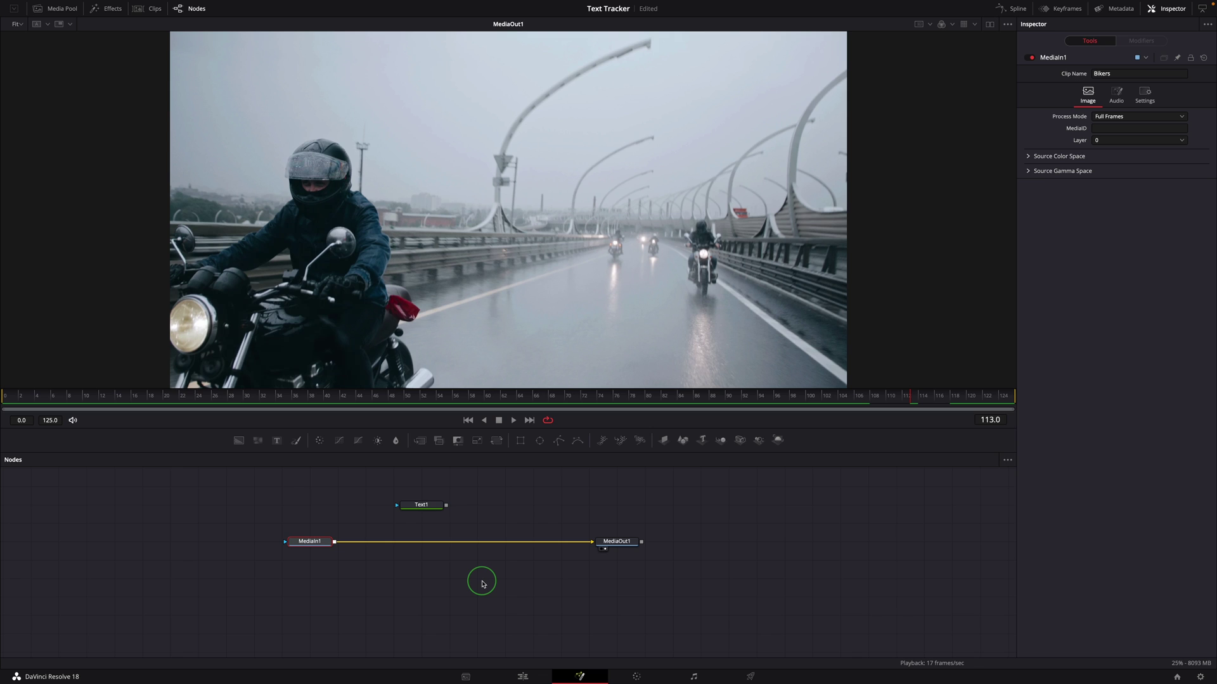
{"action": "left_click", "coordinate": [421, 506]}
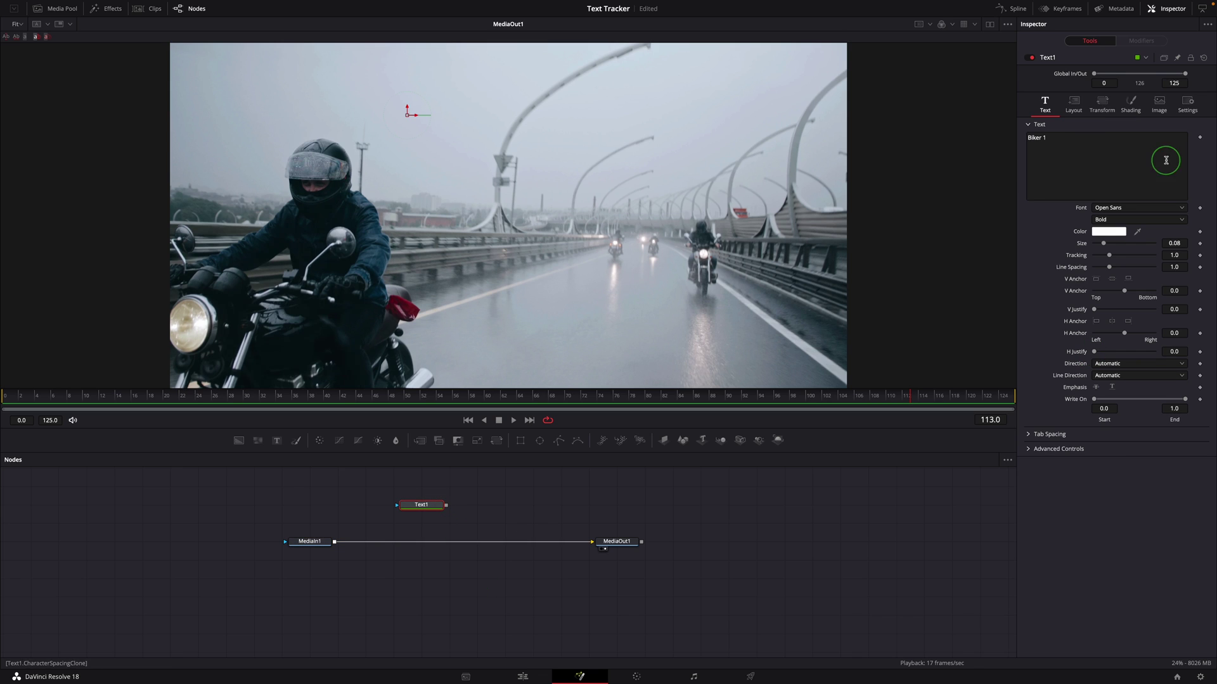
{"action": "left_click", "coordinate": [1042, 139]}
{"action": "key", "text": "ctrl+a"}
{"action": "type", "text": "Text"}
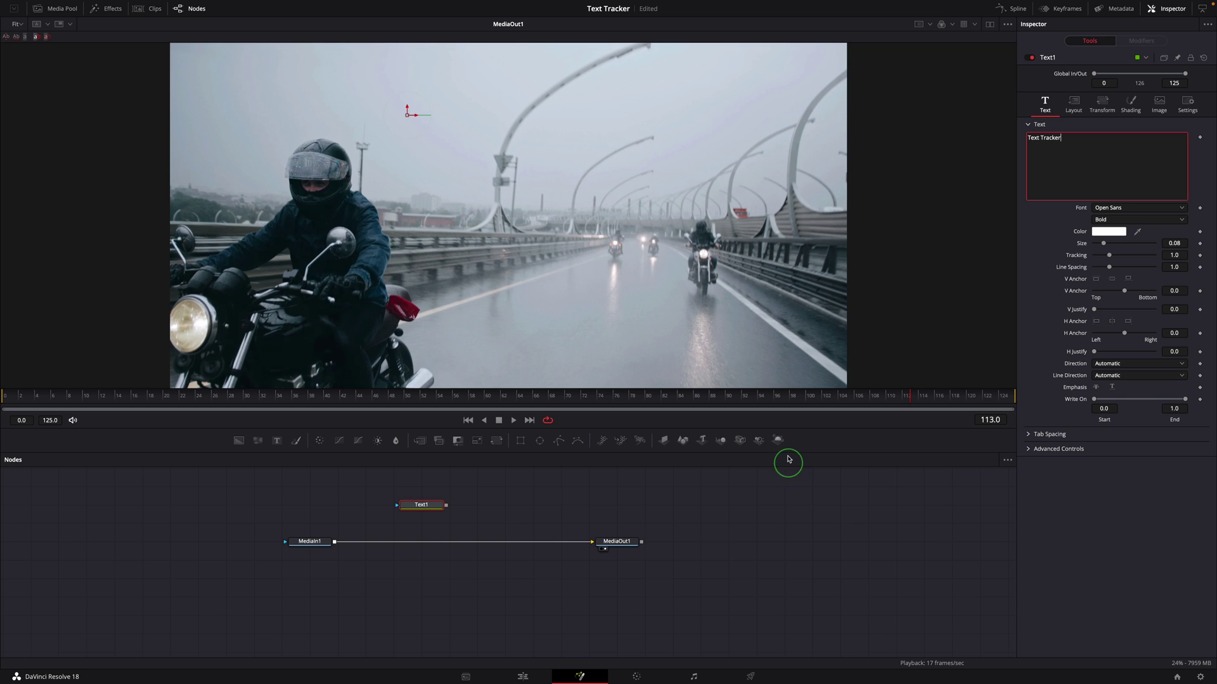
Insert a Match Move Tracker1 after MediaIn1, feed Text1 into its foreground, and select both nodes
{"action": "right_click", "coordinate": [313, 544]}
{"action": "mouse_move", "coordinate": [367, 336]}
{"action": "mouse_move", "coordinate": [456, 648]}
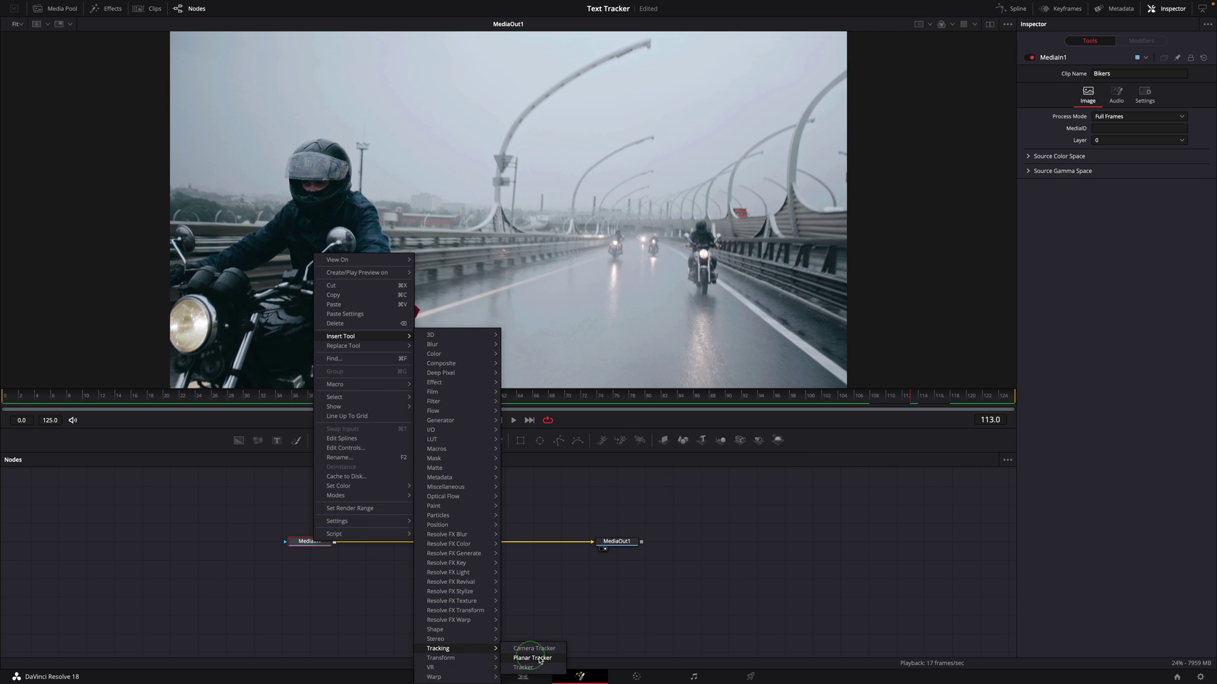
{"action": "left_click", "coordinate": [524, 667]}
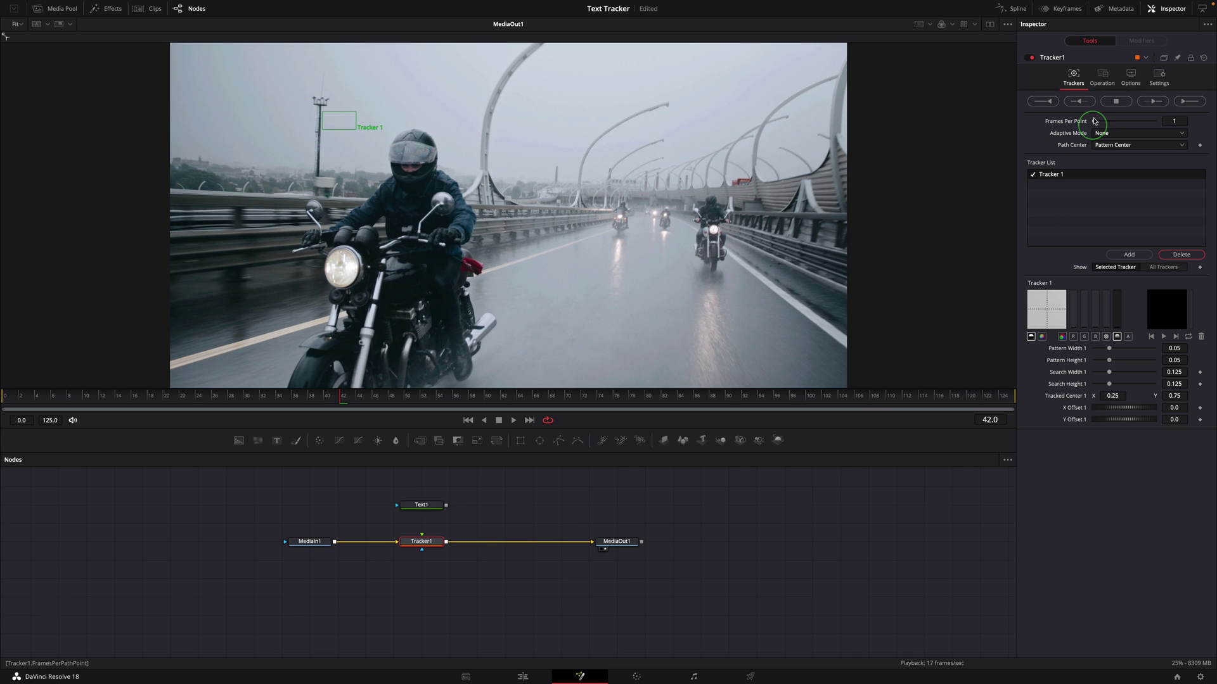
{"action": "left_click", "coordinate": [1102, 76]}
{"action": "left_click", "coordinate": [1108, 99]}
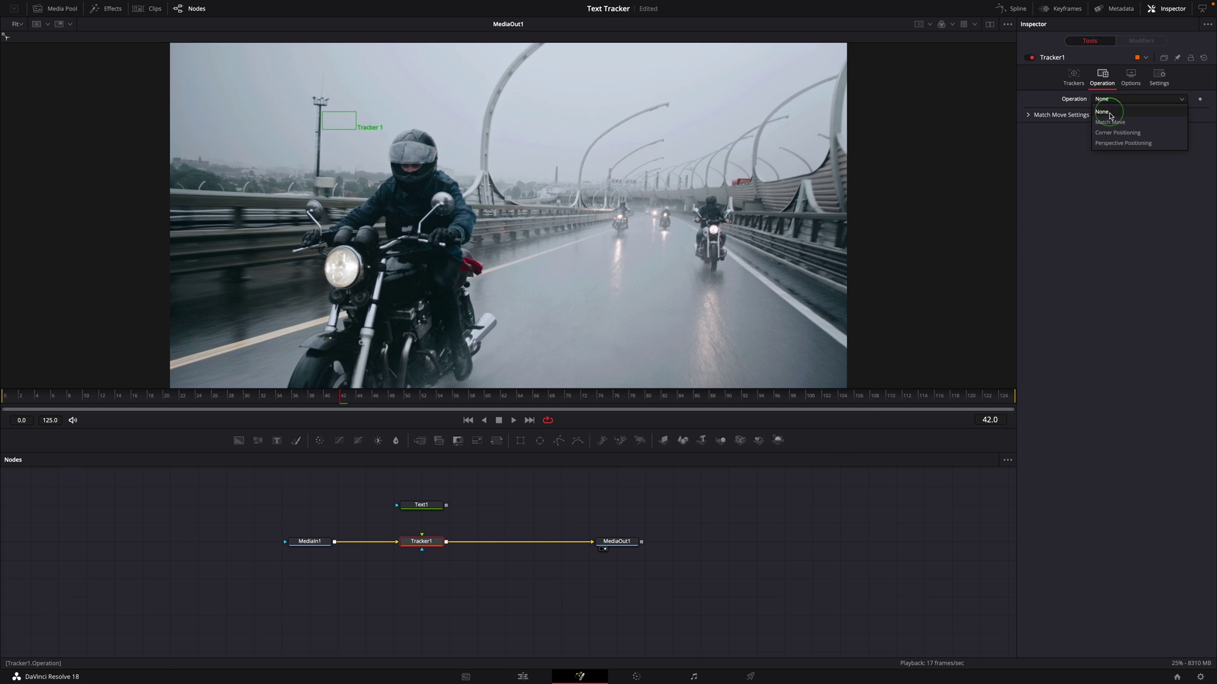
{"action": "left_click", "coordinate": [1110, 122]}
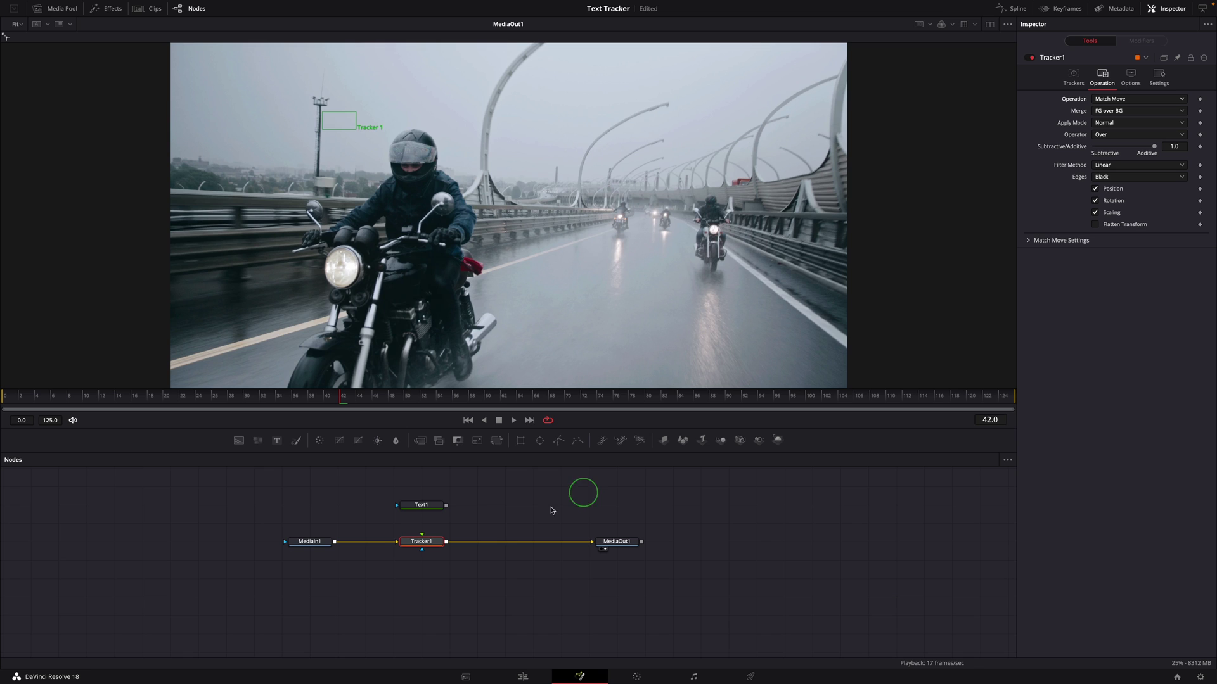
{"action": "left_click_drag", "start_coordinate": [446, 509], "coordinate": [422, 536]}
{"action": "left_click_drag", "start_coordinate": [368, 484], "coordinate": [479, 568]}
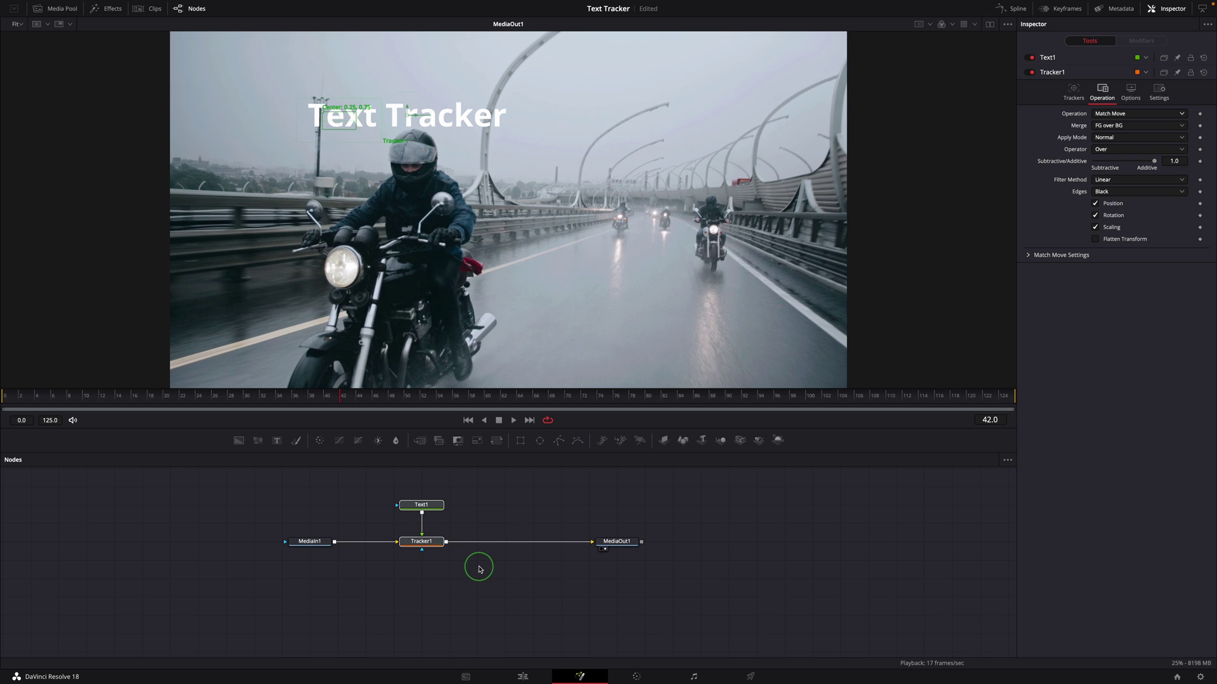
Create a macro named My Text Tracker from the nodes and export Text1's StyledText
{"action": "right_click", "coordinate": [430, 545]}
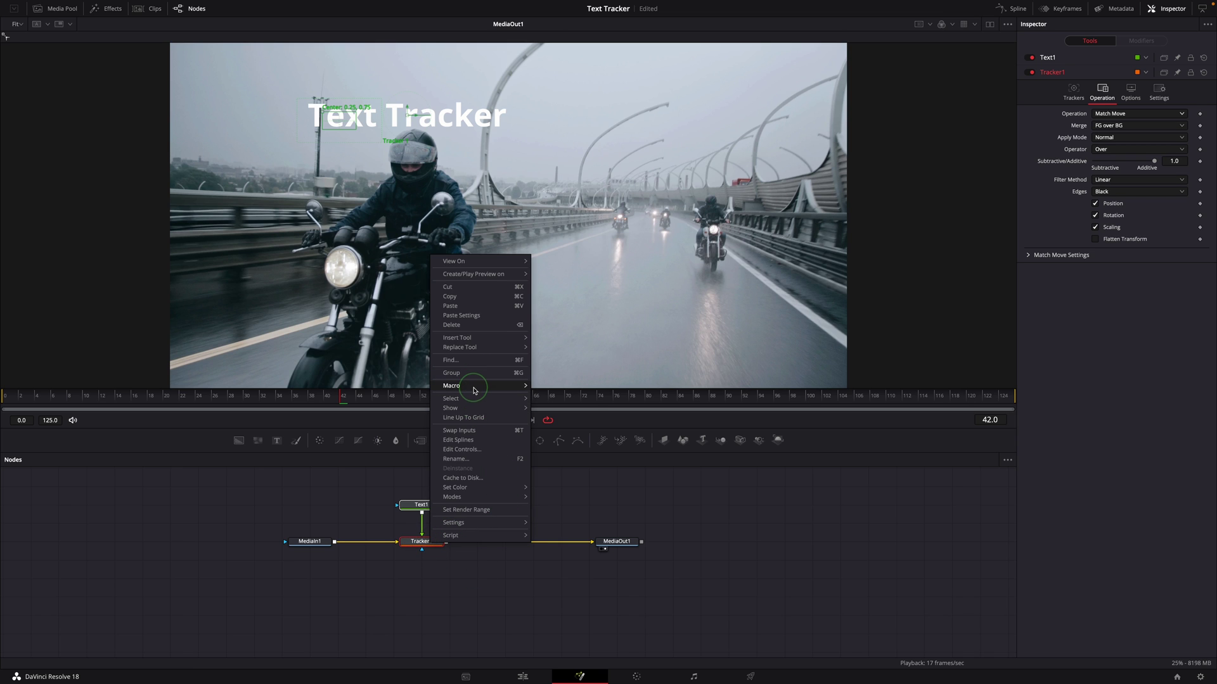
{"action": "mouse_move", "coordinate": [485, 385]}
{"action": "left_click", "coordinate": [556, 388]}
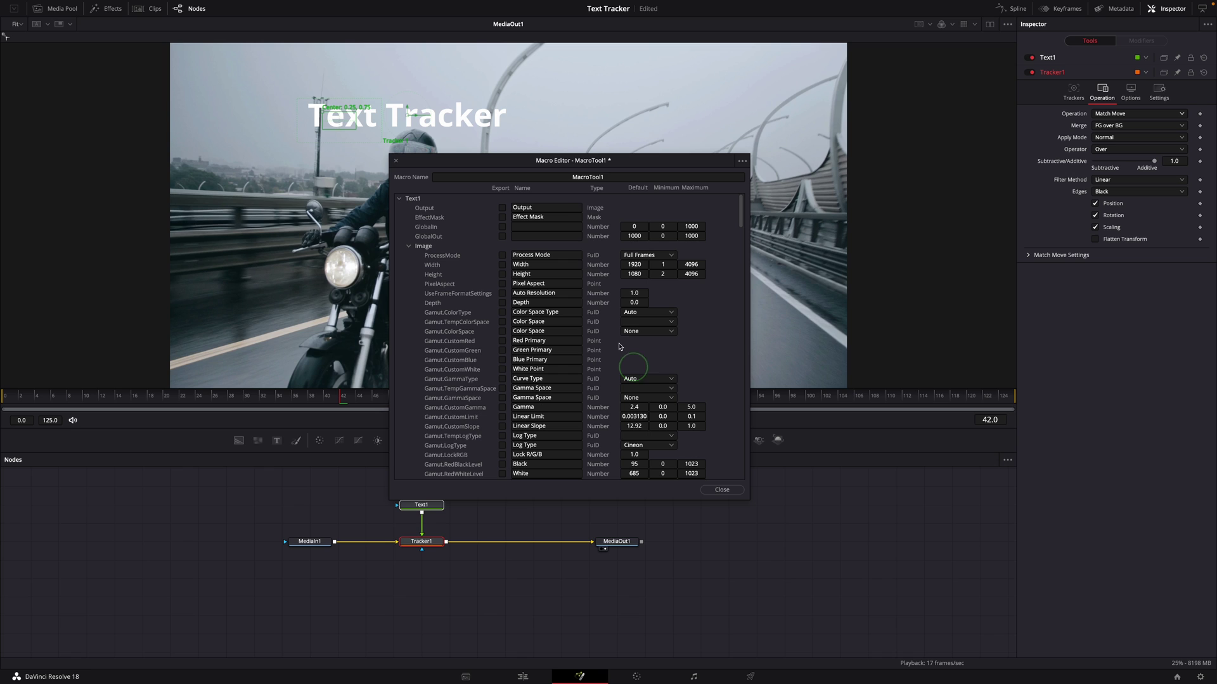
{"action": "left_click", "coordinate": [595, 178]}
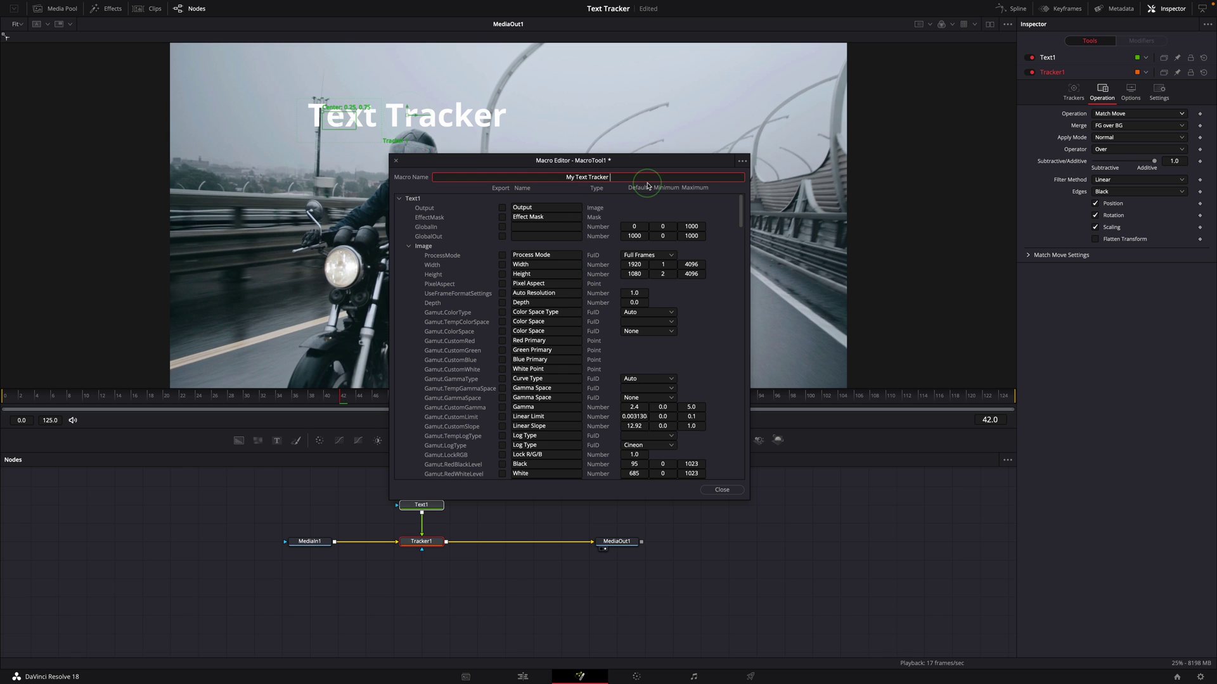
{"action": "left_click", "coordinate": [408, 247]}
{"action": "left_click", "coordinate": [439, 270]}
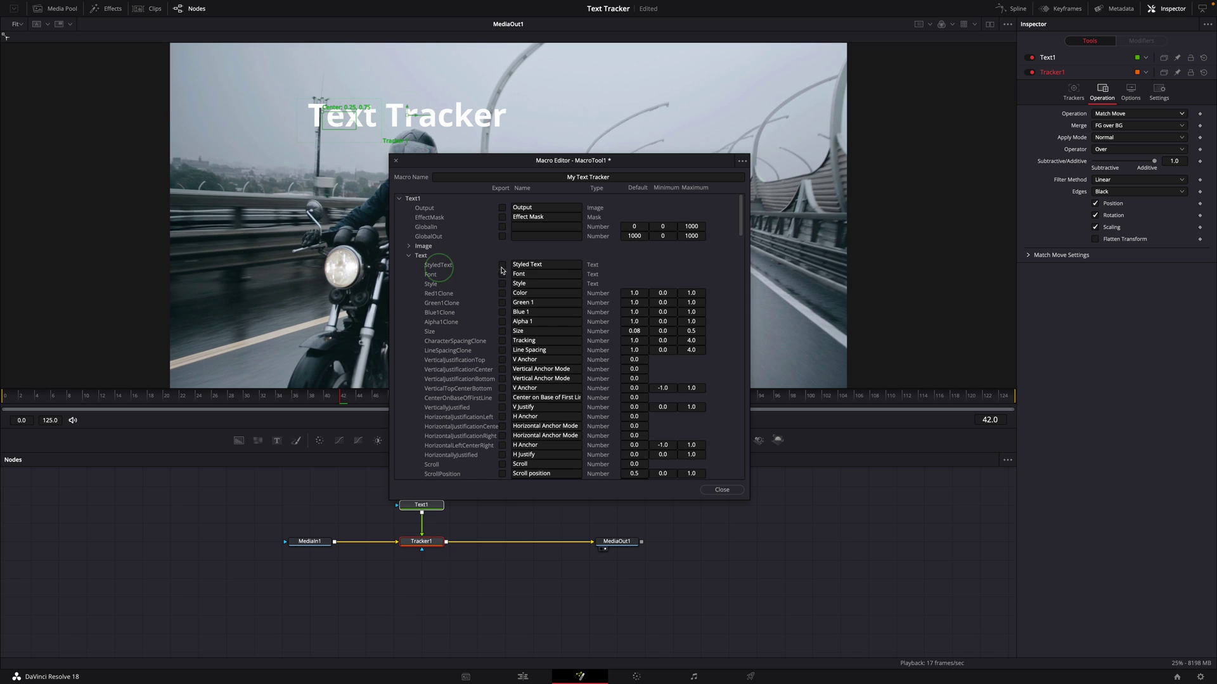
{"action": "left_click", "coordinate": [502, 265]}
Export Tracker1's pattern width, pattern height and search width controls in the macro
{"action": "left_click", "coordinate": [401, 202]}
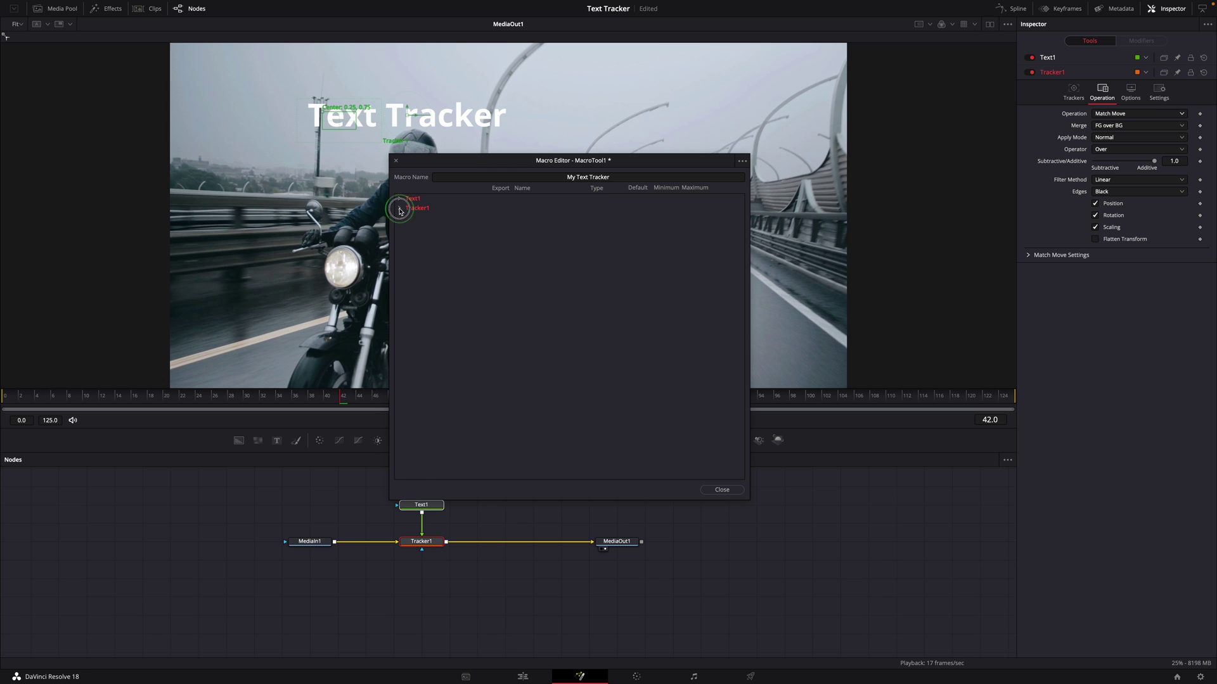
{"action": "left_click", "coordinate": [401, 208]}
{"action": "scroll", "coordinate": [505, 267], "scroll_direction": "down", "scroll_amount": 1}
{"action": "scroll", "coordinate": [509, 279], "scroll_direction": "down", "scroll_amount": 3}
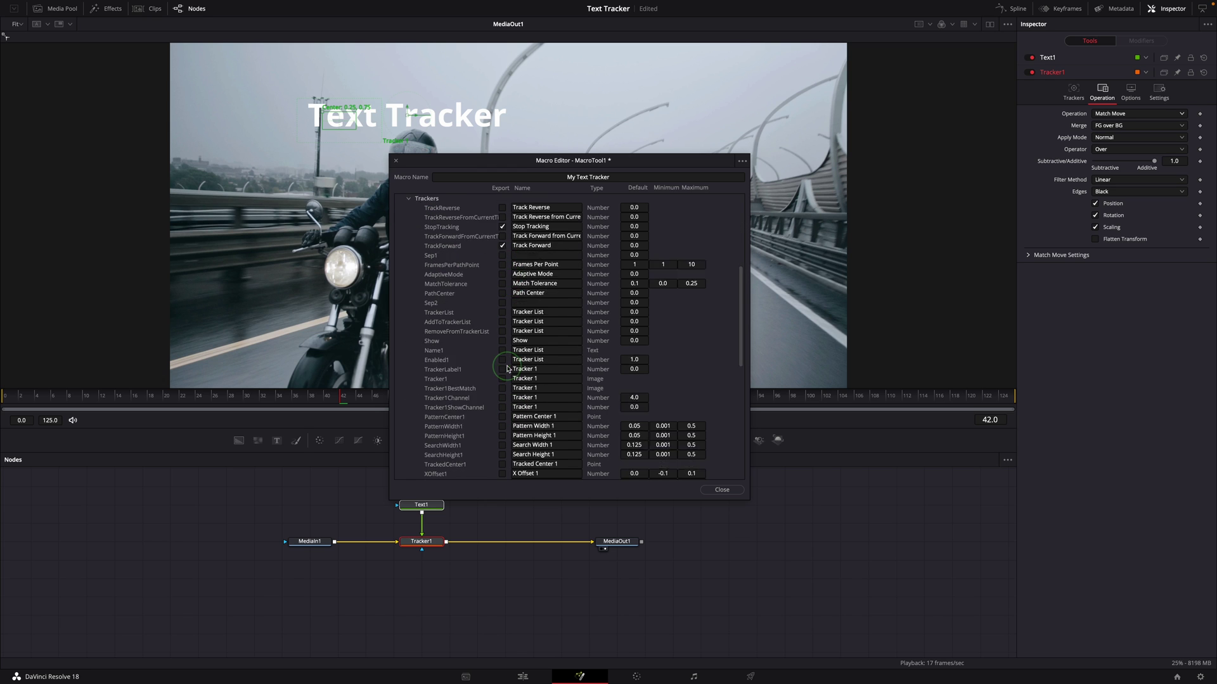
{"action": "left_click", "coordinate": [502, 370]}
{"action": "left_click", "coordinate": [503, 379]}
{"action": "left_click", "coordinate": [503, 388]}
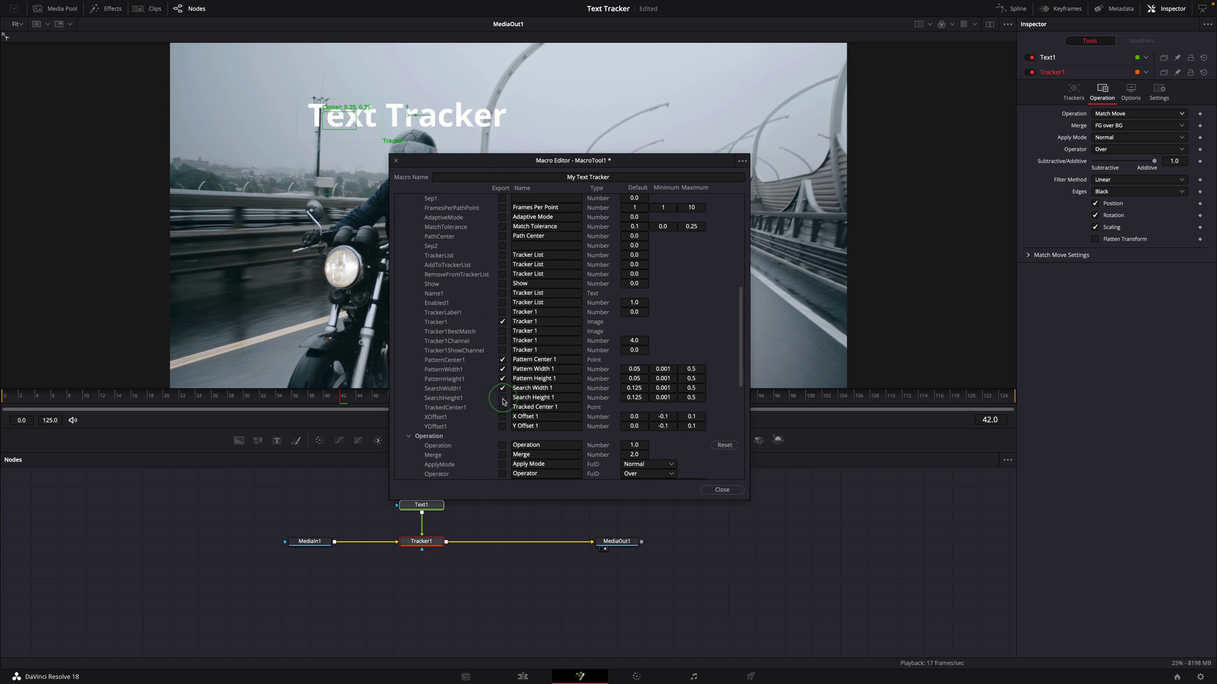
Save the My Text Tracker macro via Save As into Templates/Edit/Effects/My Effects, then close the editor
{"action": "scroll", "coordinate": [531, 371], "scroll_direction": "down", "scroll_amount": 1}
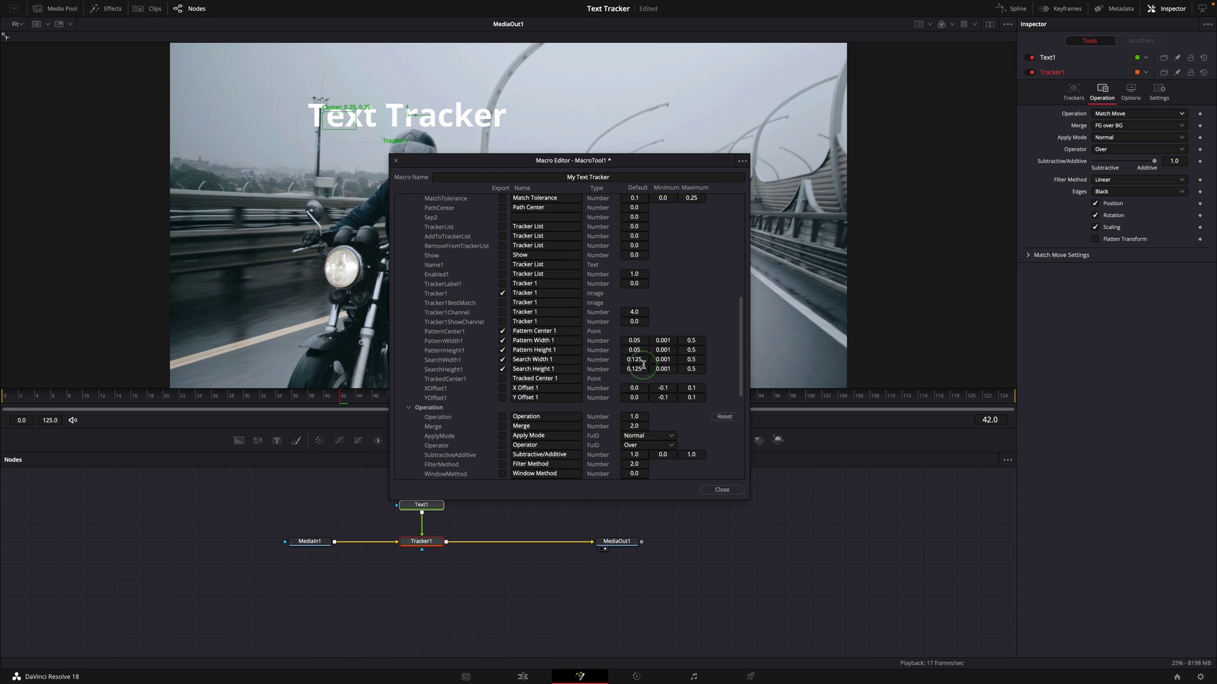
{"action": "left_click", "coordinate": [742, 161]}
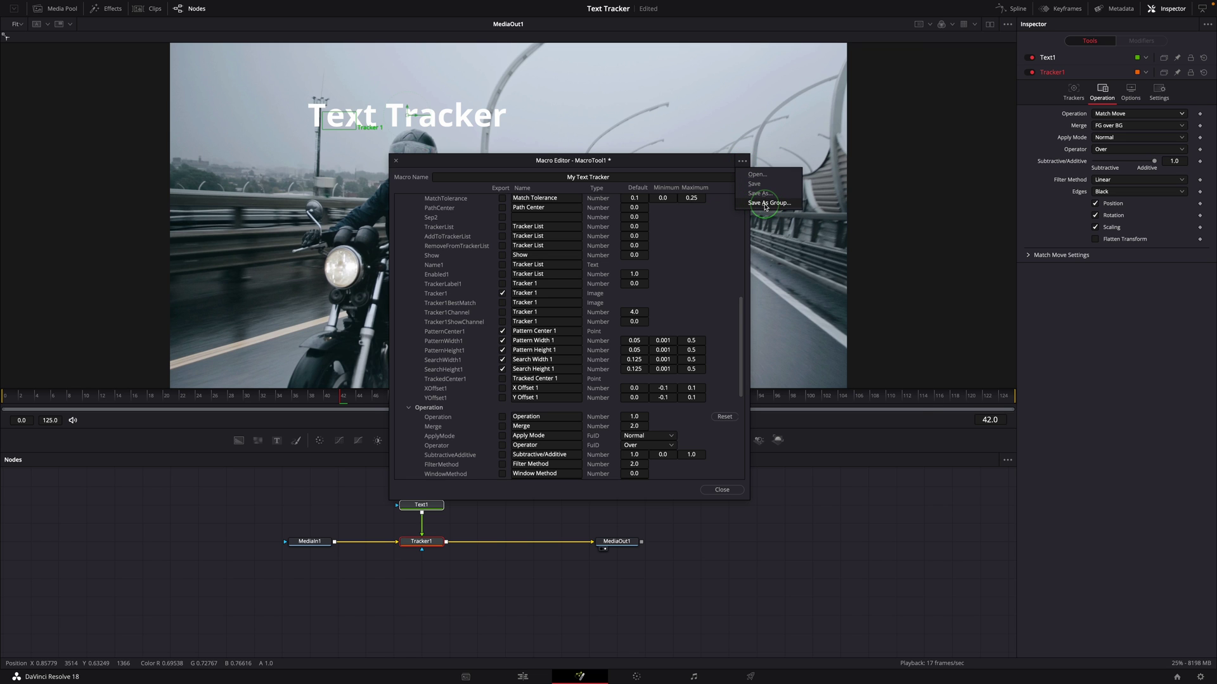
{"action": "left_click", "coordinate": [765, 204]}
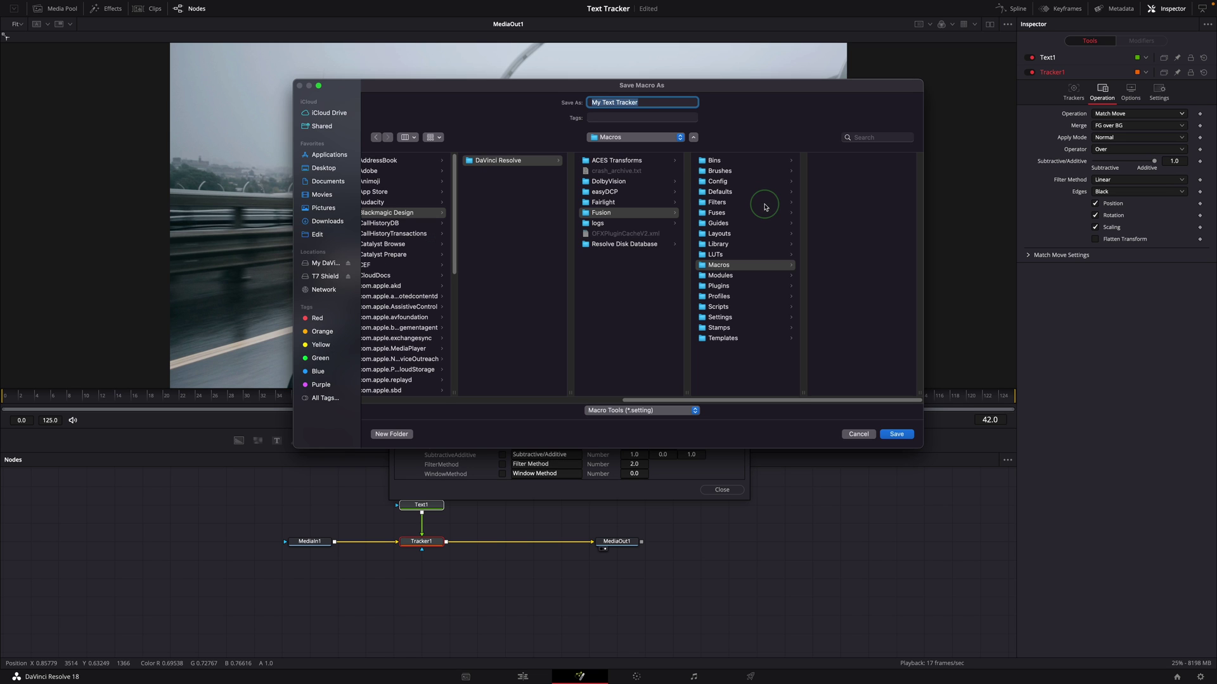
{"action": "left_click", "coordinate": [723, 338]}
{"action": "left_click", "coordinate": [823, 161]}
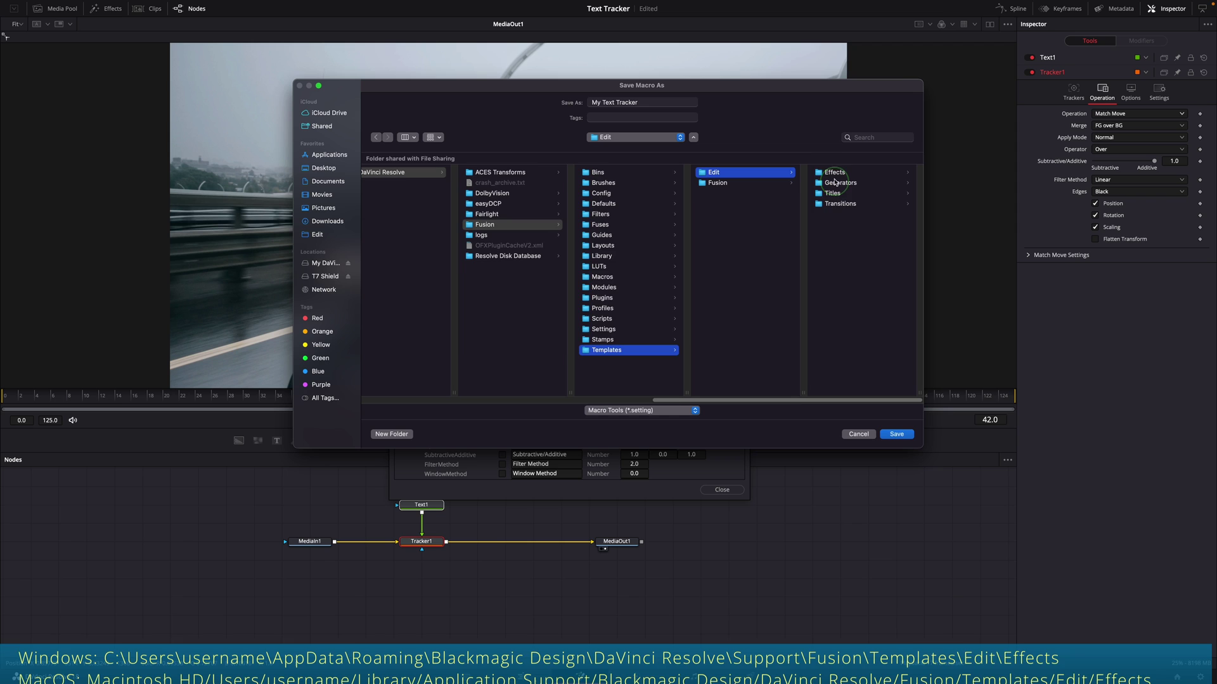
{"action": "left_click", "coordinate": [834, 173]}
{"action": "left_click", "coordinate": [829, 182]}
{"action": "left_click", "coordinate": [906, 444]}
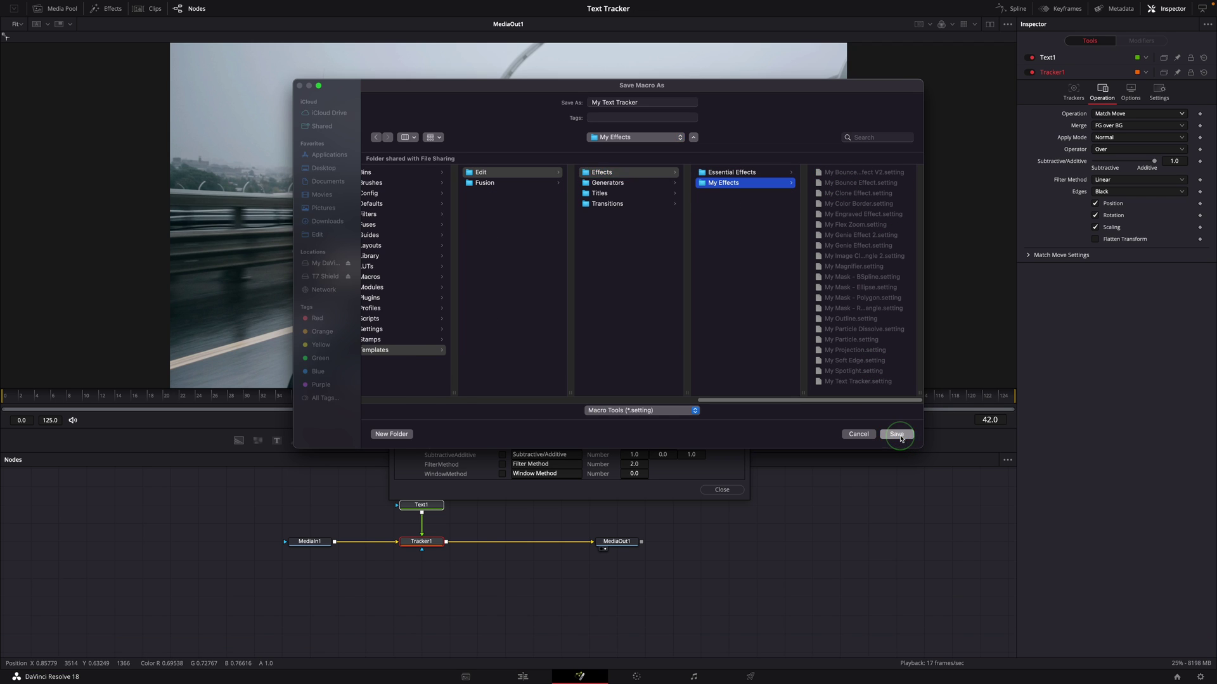
{"action": "left_click", "coordinate": [725, 493]}
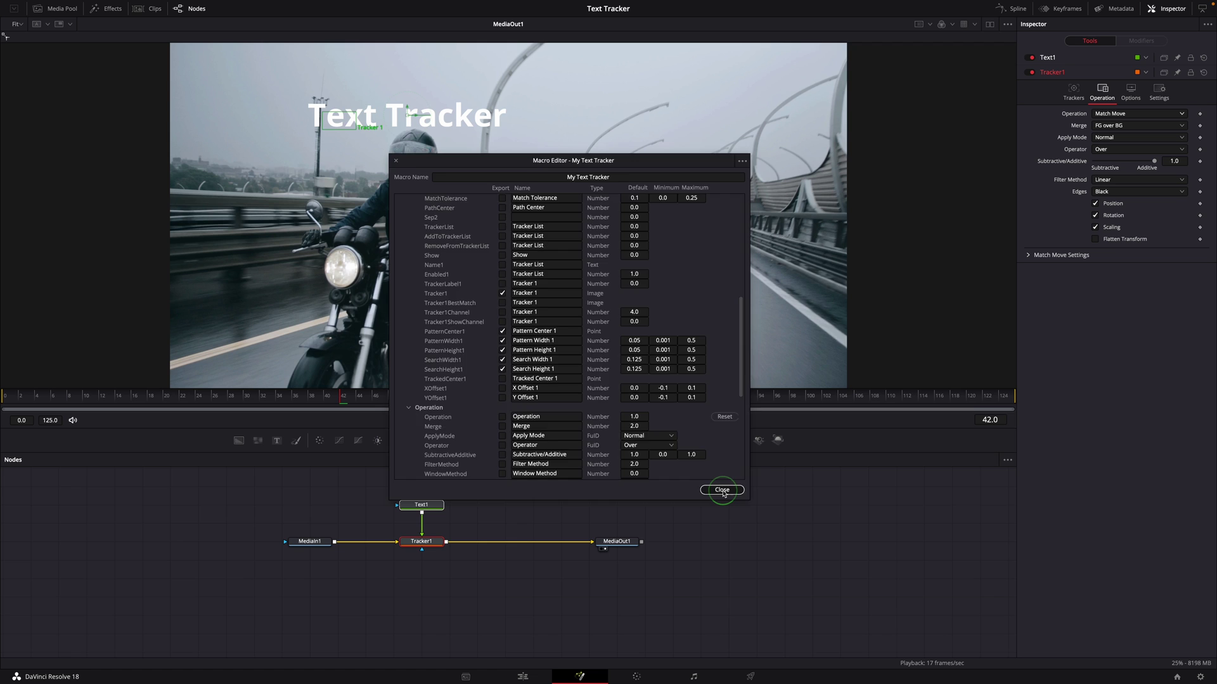
On the Edit page, drag the Bikers clip from the Media Pool onto Video 1 at 00:00:08:00
{"action": "left_click", "coordinate": [561, 680]}
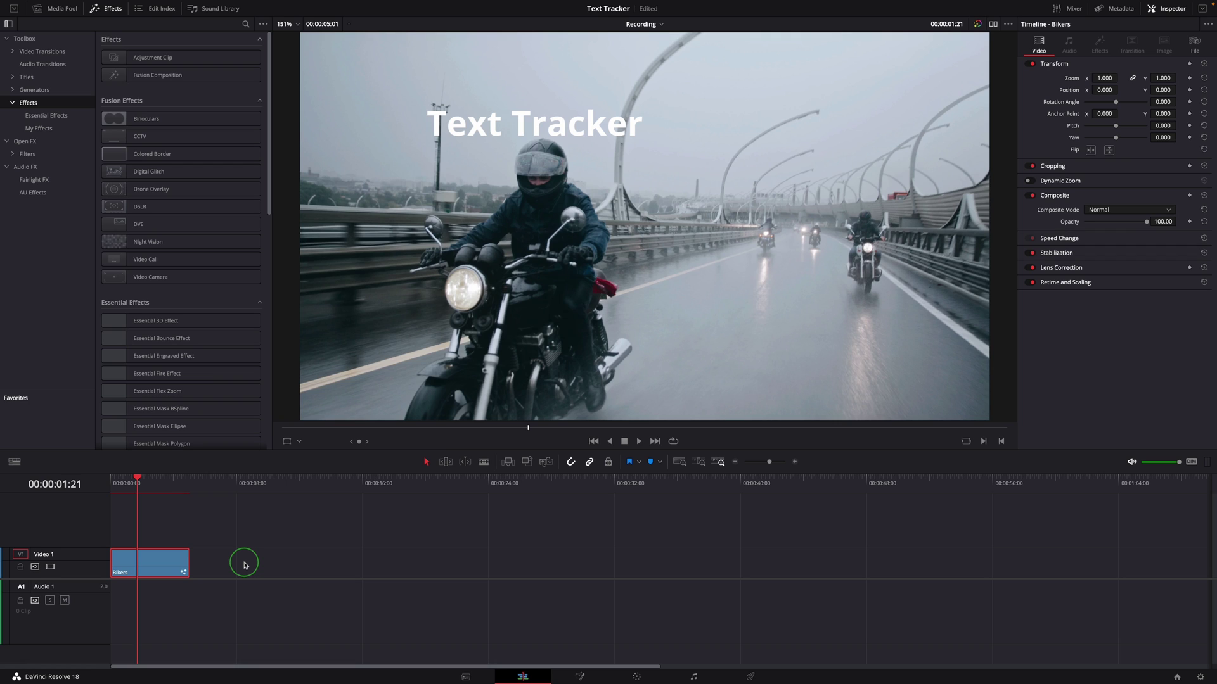
{"action": "left_click", "coordinate": [62, 8]}
{"action": "left_click_drag", "start_coordinate": [145, 51], "coordinate": [237, 582]}
{"action": "left_click", "coordinate": [243, 481]}
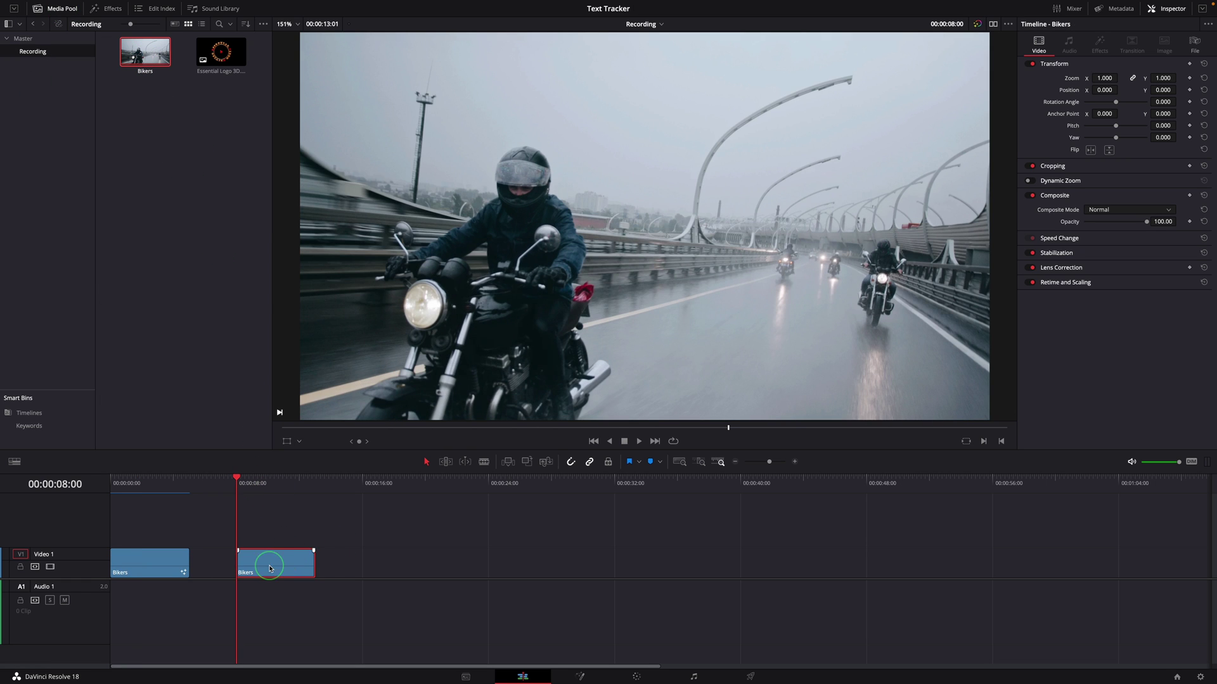
Drag Essential Text Tracker from Essential Effects onto the second Bikers clip and show its Inspector controls
{"action": "left_click", "coordinate": [136, 53]}
{"action": "left_click", "coordinate": [107, 9]}
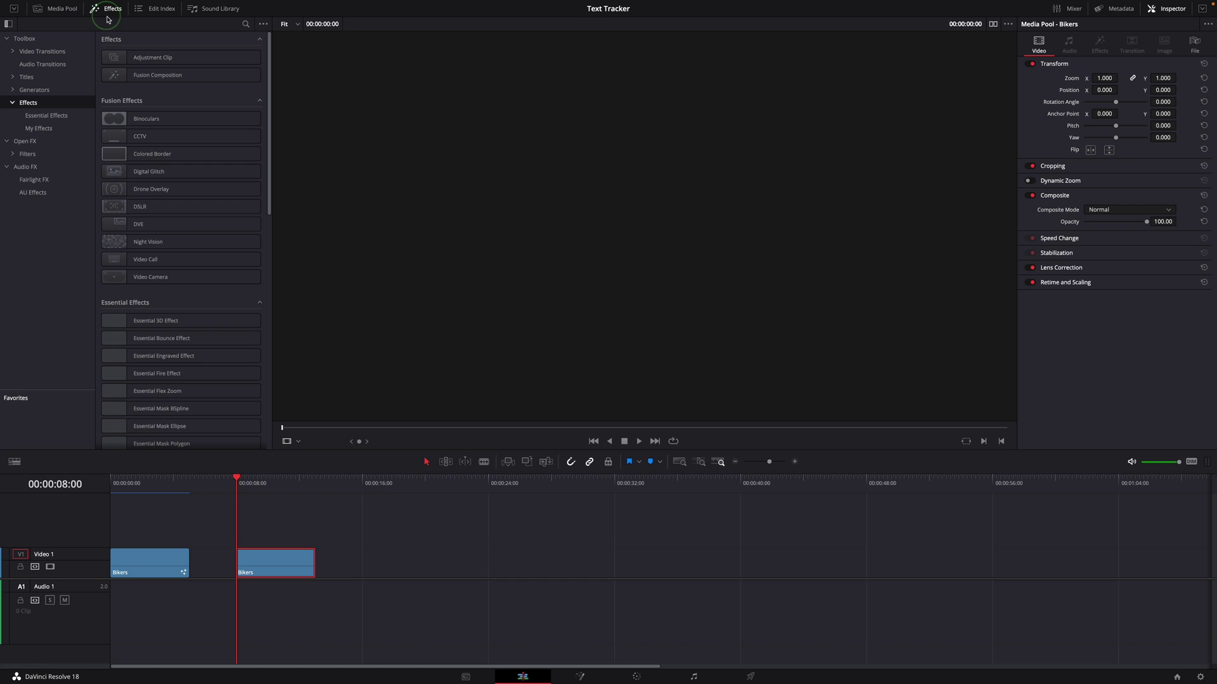
{"action": "left_click", "coordinate": [48, 116]}
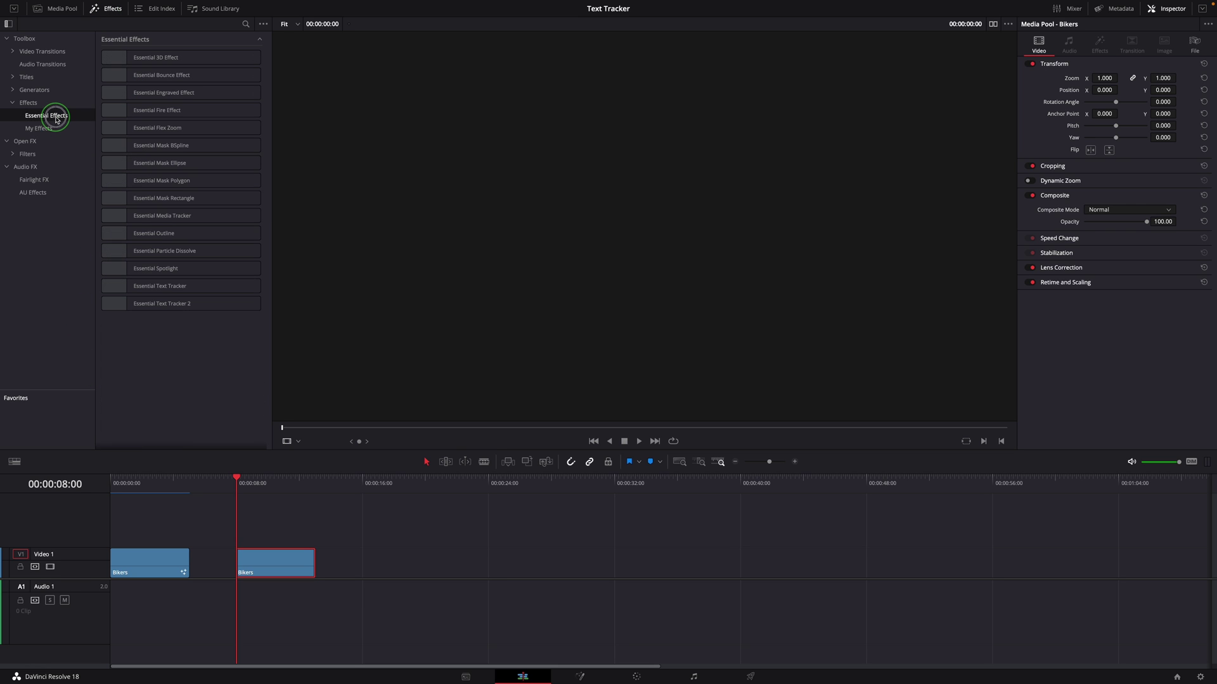
{"action": "left_click", "coordinate": [106, 286]}
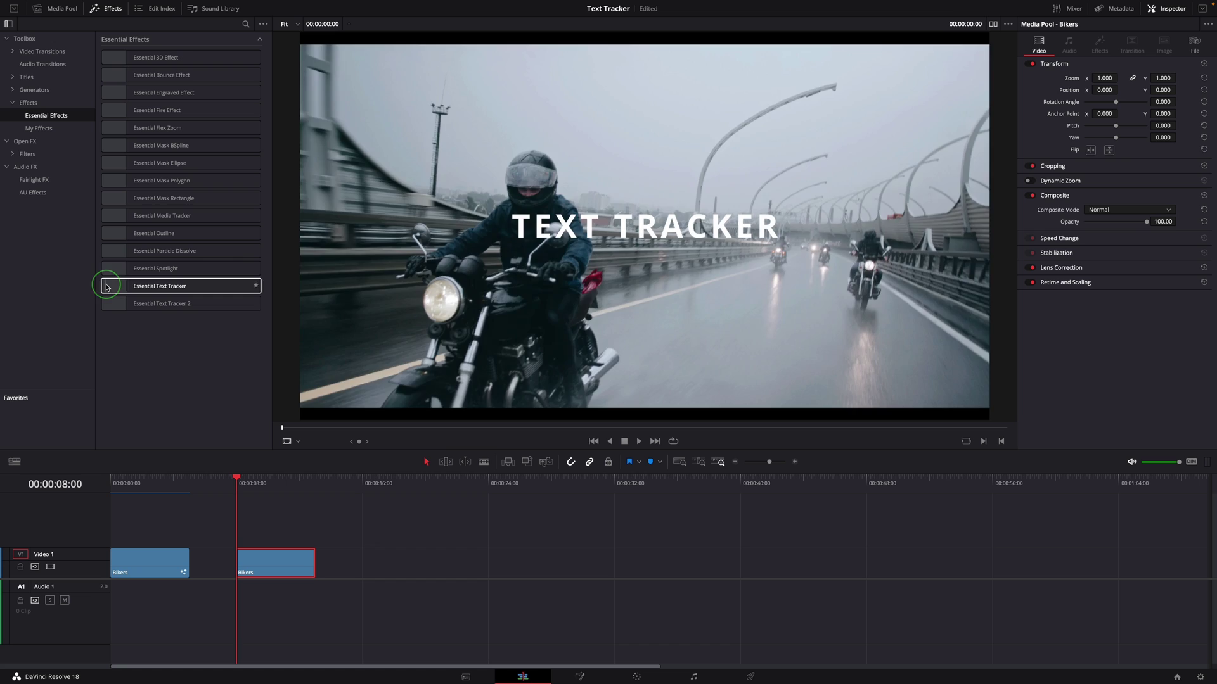
{"action": "left_click_drag", "start_coordinate": [106, 287], "coordinate": [251, 565]}
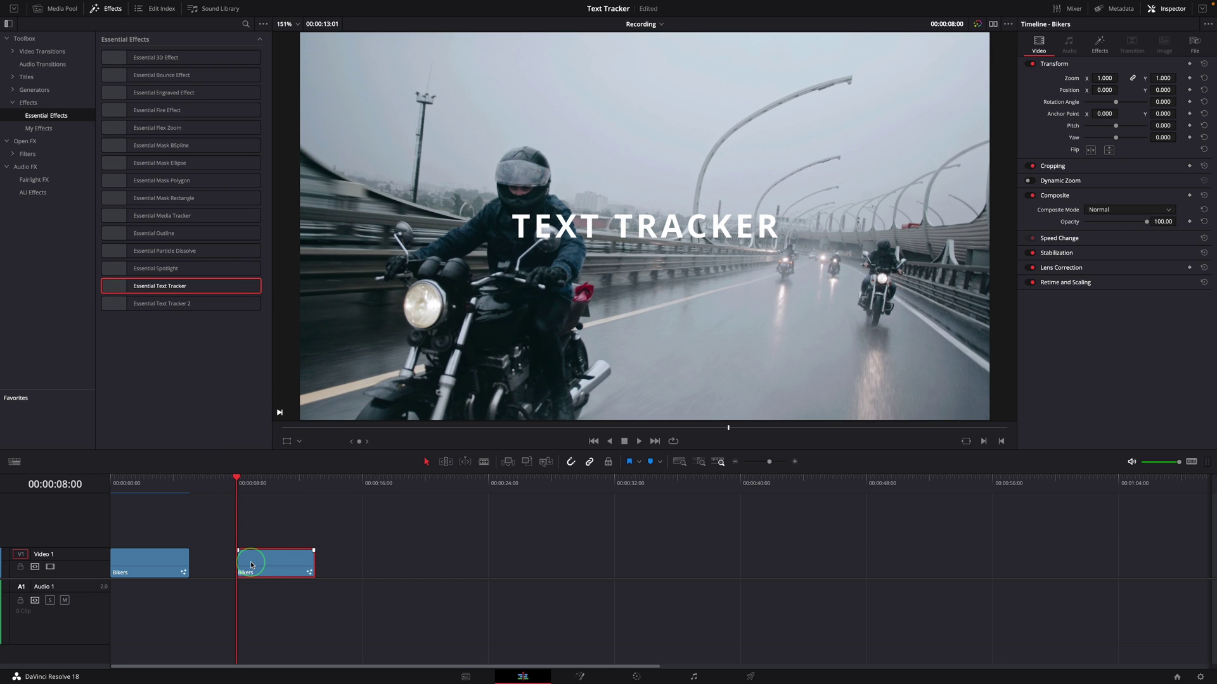
{"action": "left_click", "coordinate": [1096, 51]}
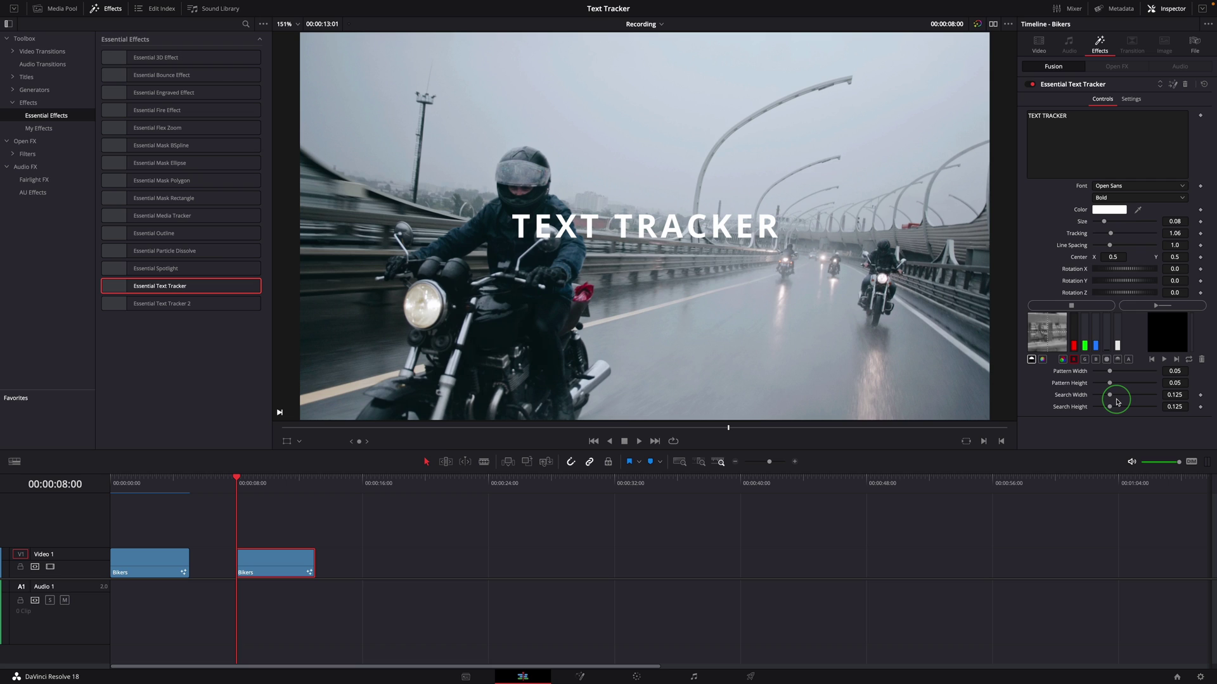
Replace the tracker label text with AVA and set the viewer overlay to Fusion Overlay
{"action": "left_click", "coordinate": [1036, 136]}
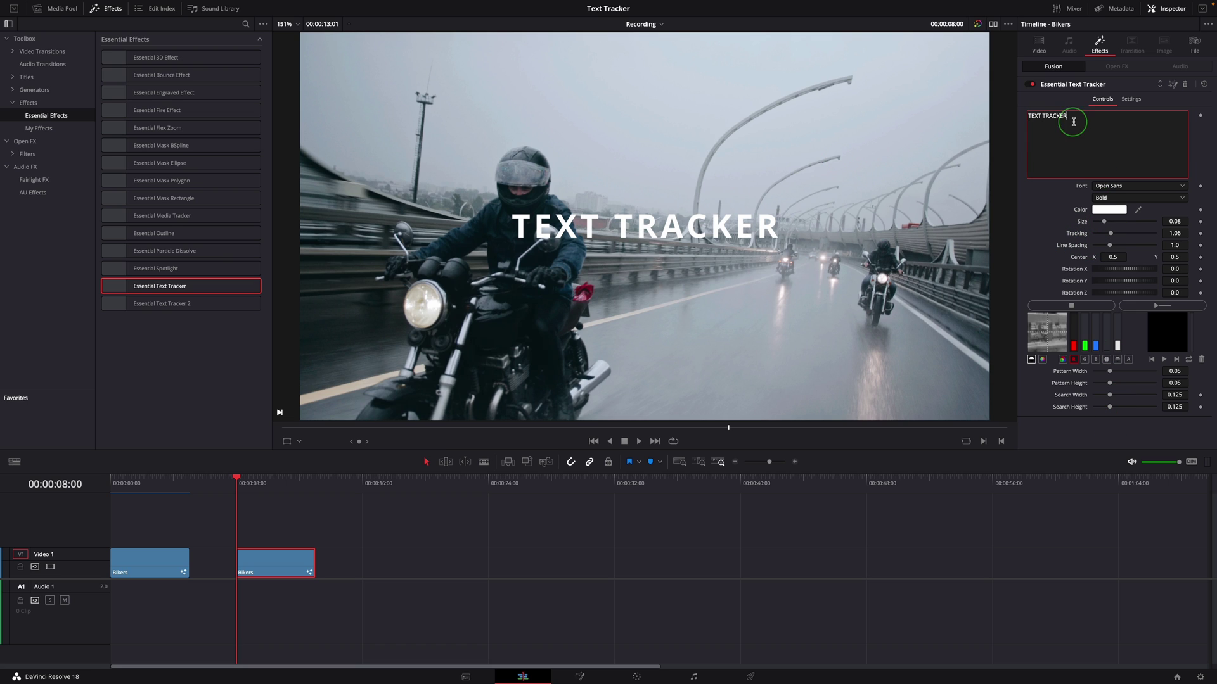
{"action": "key", "text": "ctrl+a"}
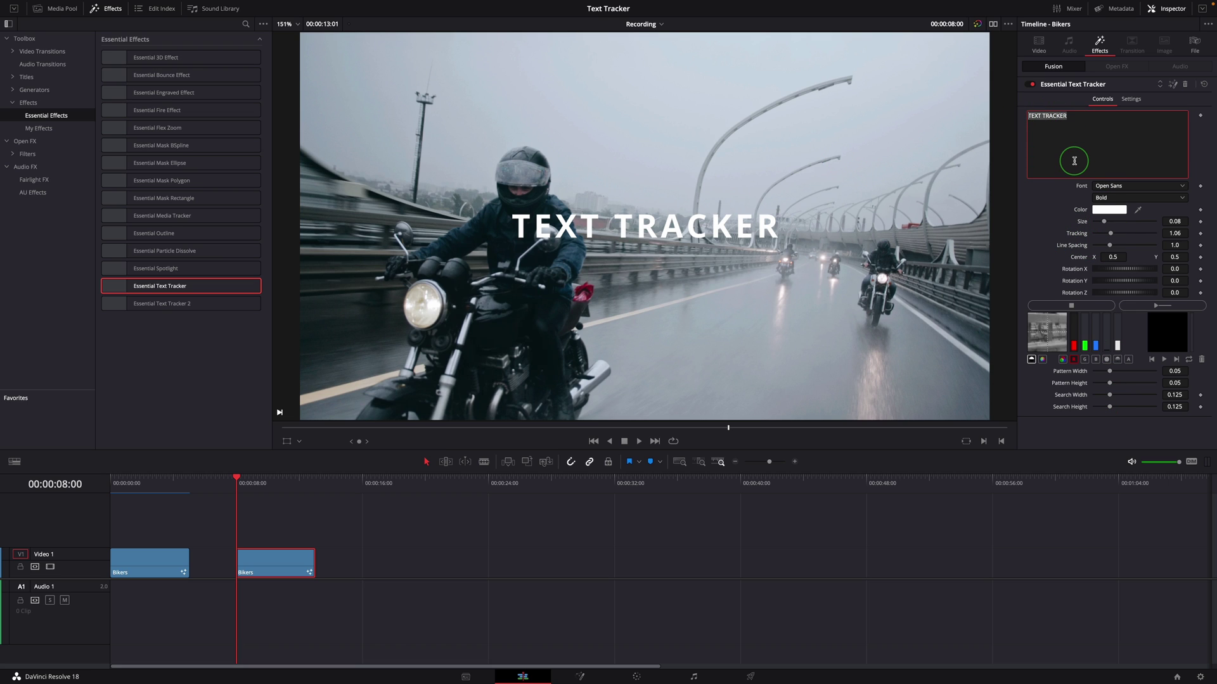
{"action": "type", "text": "AVA"}
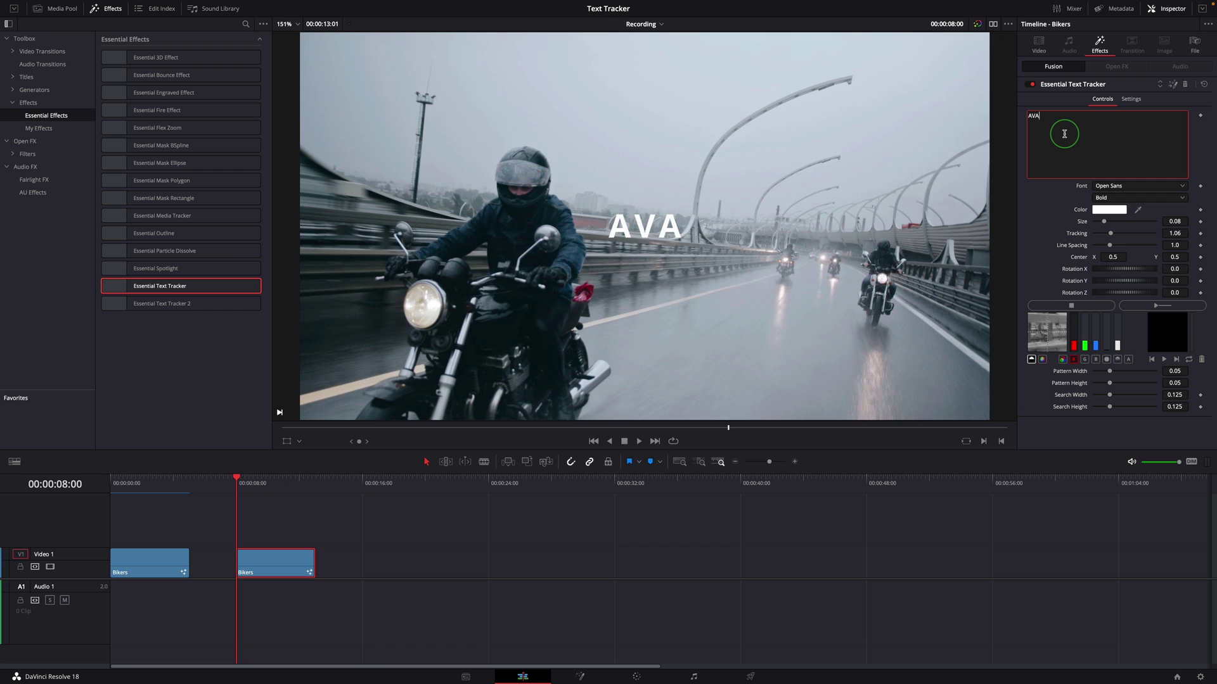
{"action": "left_click", "coordinate": [299, 441]}
{"action": "left_click", "coordinate": [291, 506]}
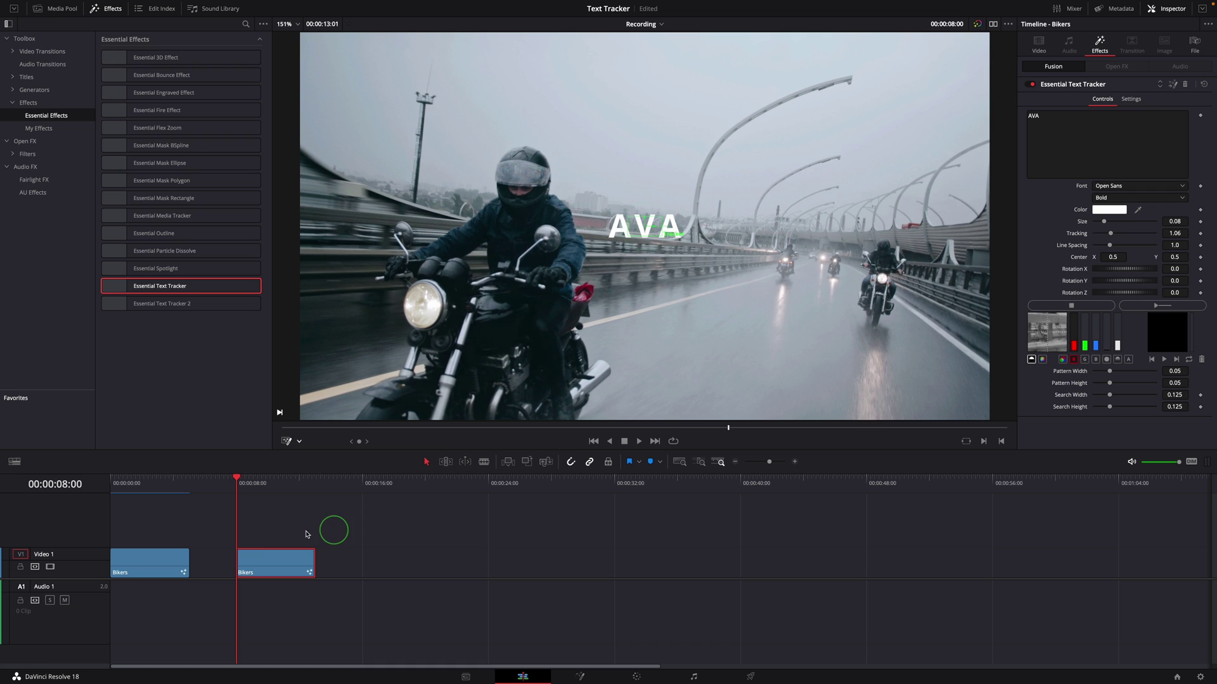
Track the AVA label to the lead rider's helmet over frames 0–125 and play back to check
{"action": "mouse_move", "coordinate": [237, 479]}
{"action": "left_mouse_down"}
{"action": "mouse_move", "coordinate": [250, 479]}
{"action": "mouse_move", "coordinate": [237, 479]}
{"action": "left_mouse_up"}
{"action": "left_click_drag", "start_coordinate": [628, 219], "coordinate": [551, 211]}
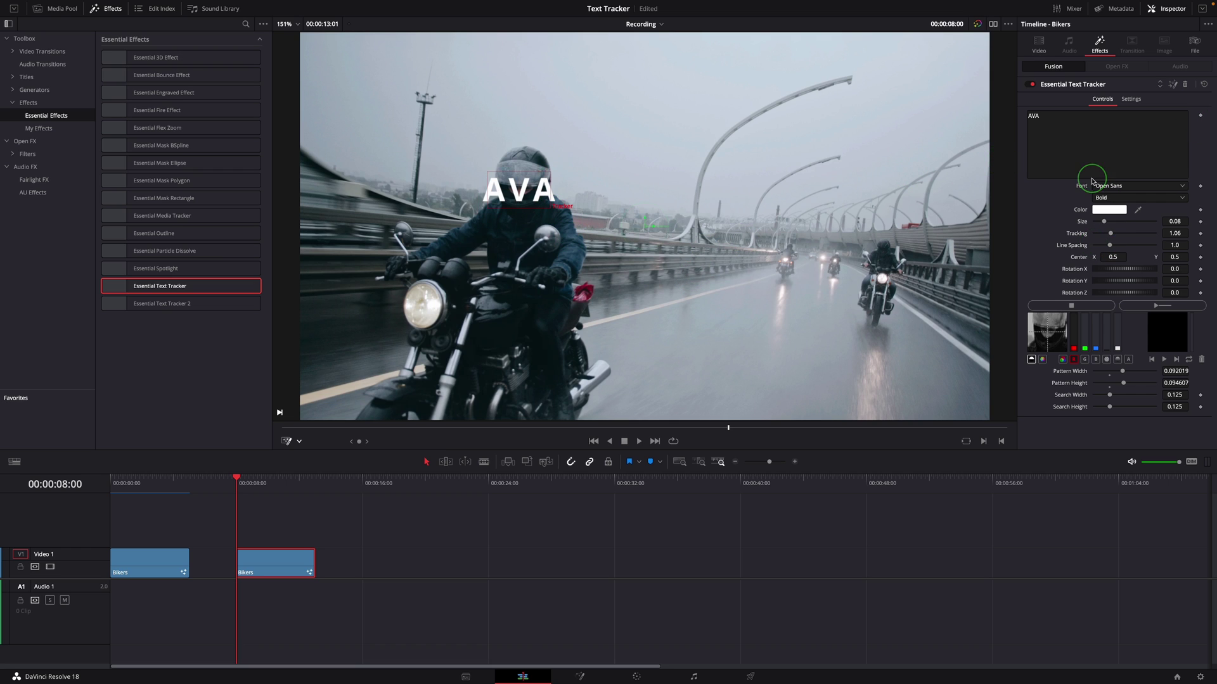
{"action": "left_click", "coordinate": [1154, 308]}
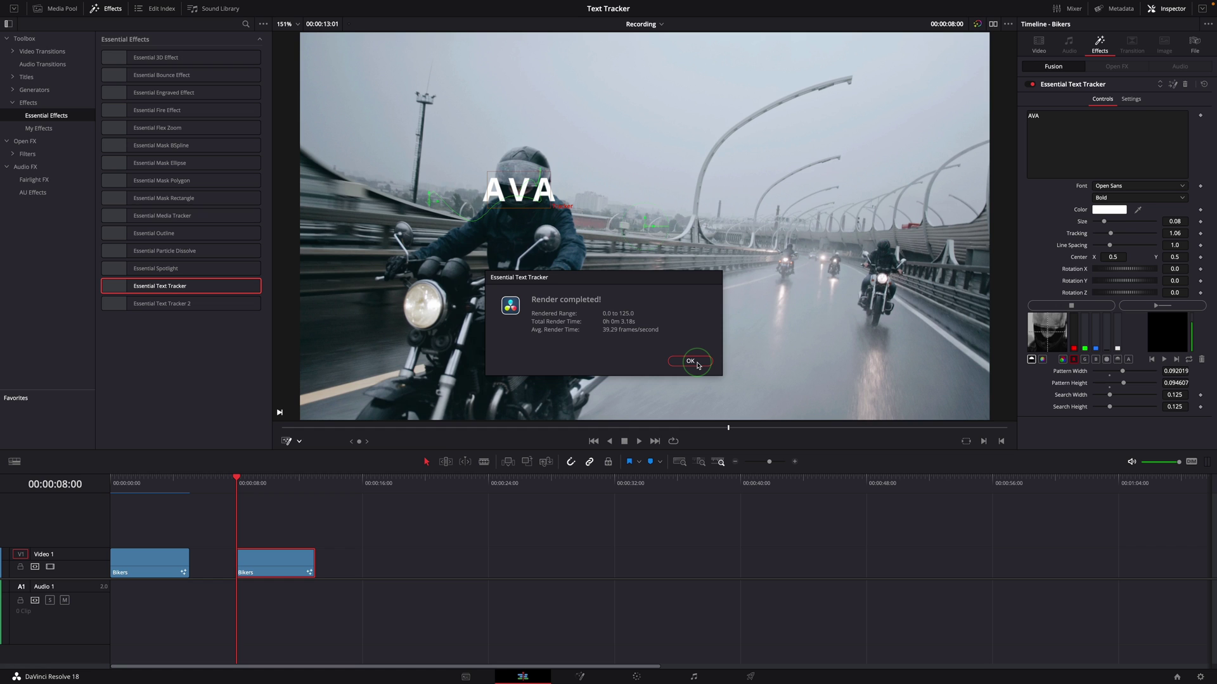
{"action": "left_click", "coordinate": [696, 363]}
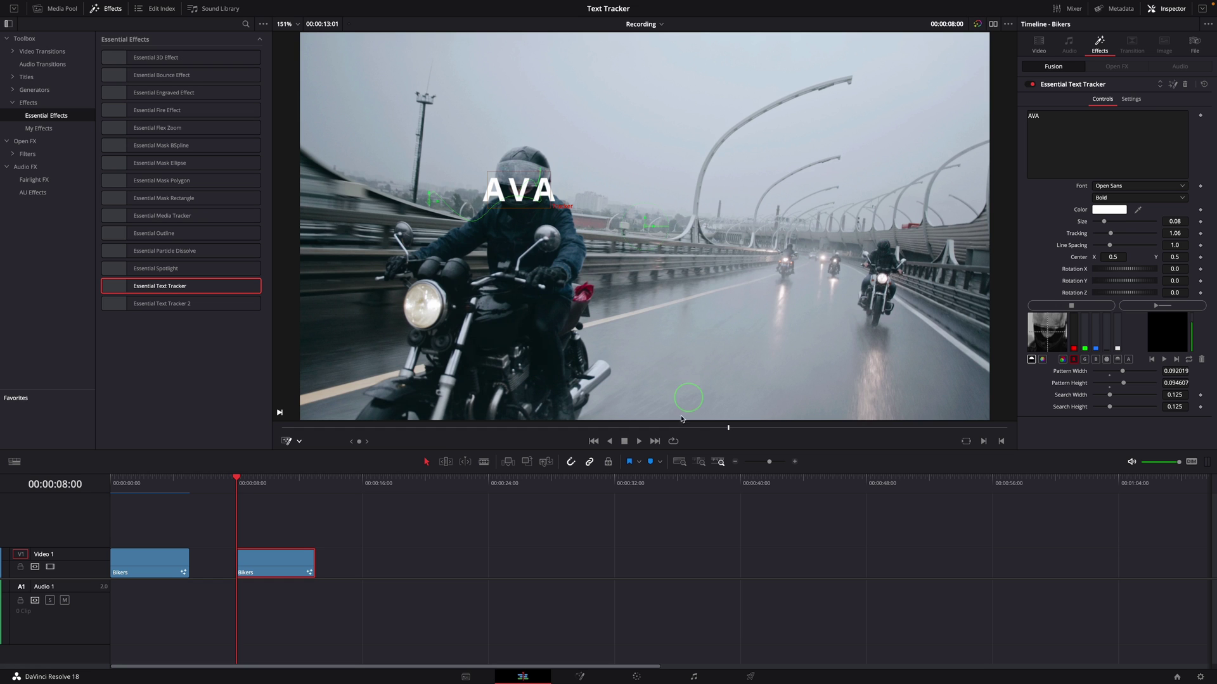
{"action": "left_click", "coordinate": [781, 329]}
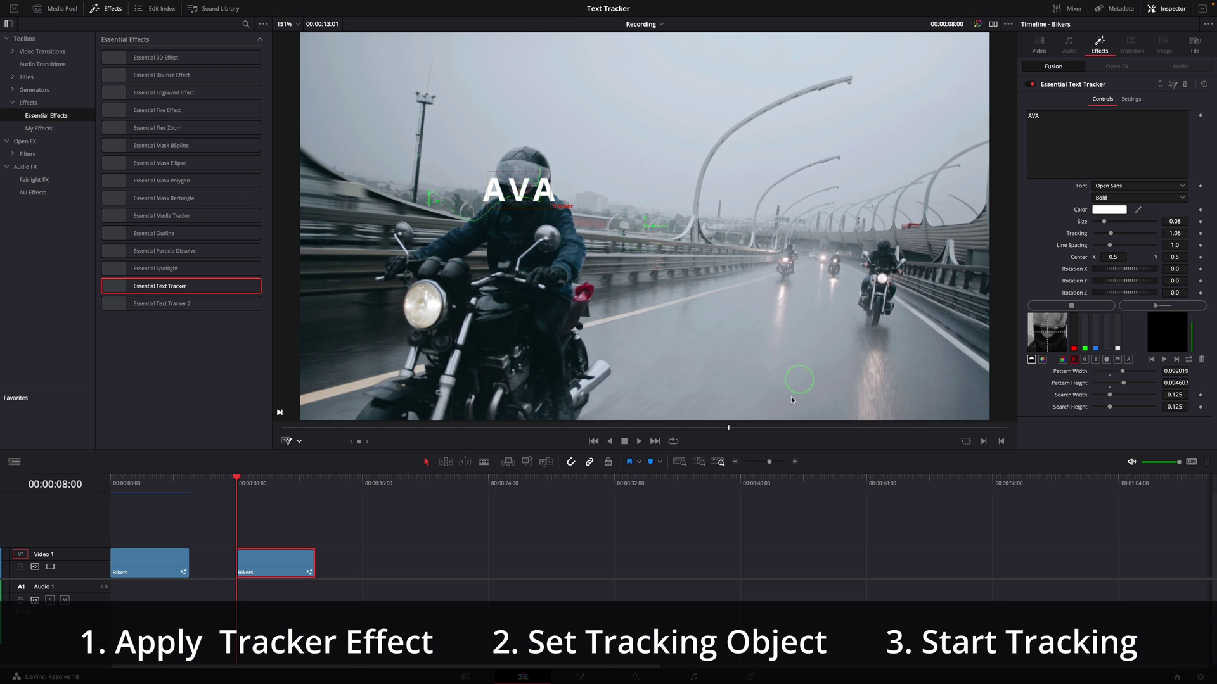
{"action": "left_click", "coordinate": [640, 443]}
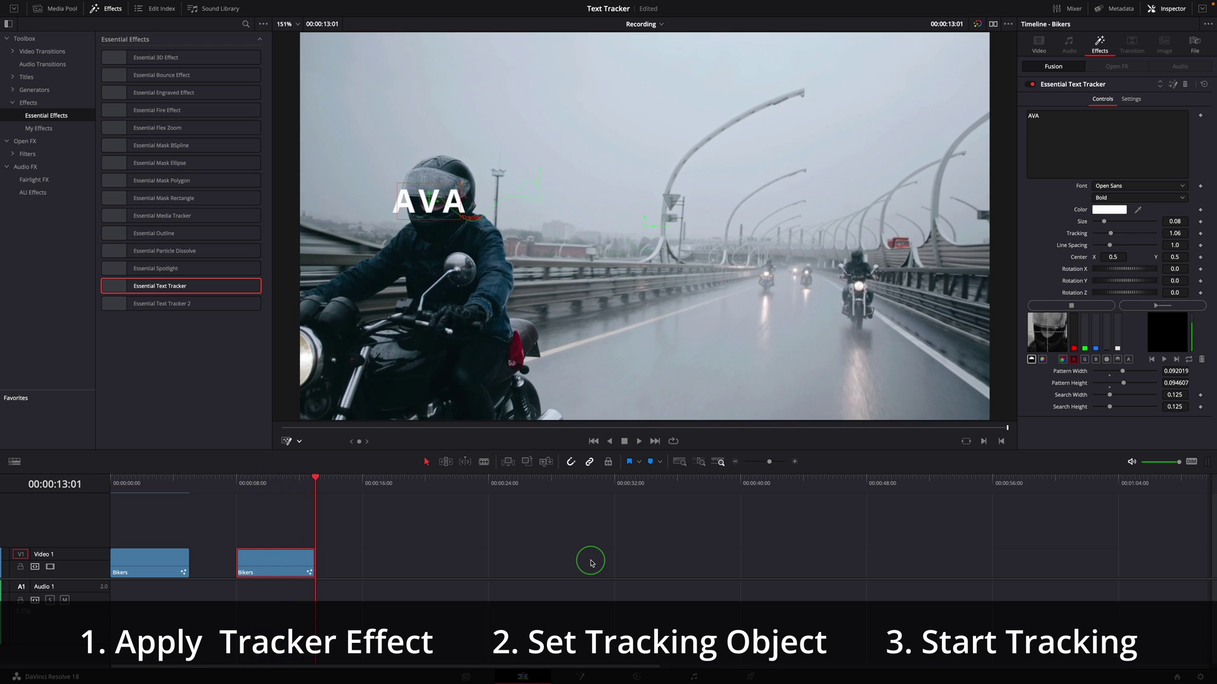
Move the AVA label's centre up to X 0.509651, Y 0.653186 and review it in playback
{"action": "left_click", "coordinate": [238, 481]}
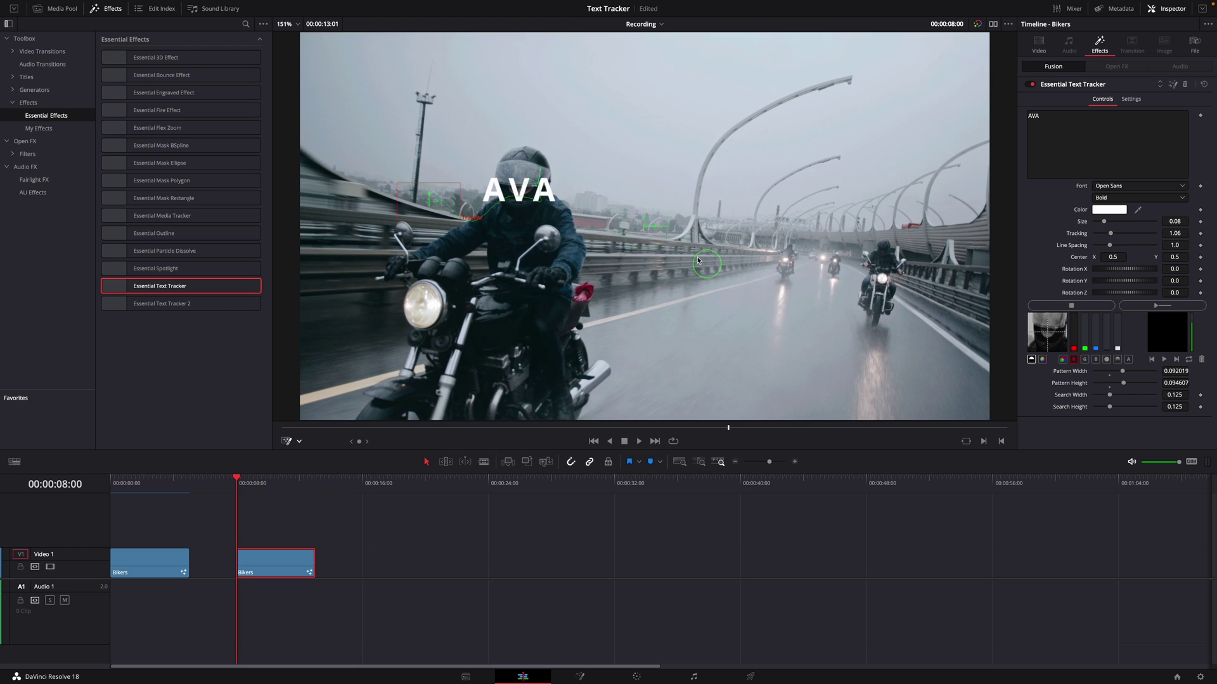
{"action": "left_click_drag", "start_coordinate": [644, 228], "coordinate": [651, 168]}
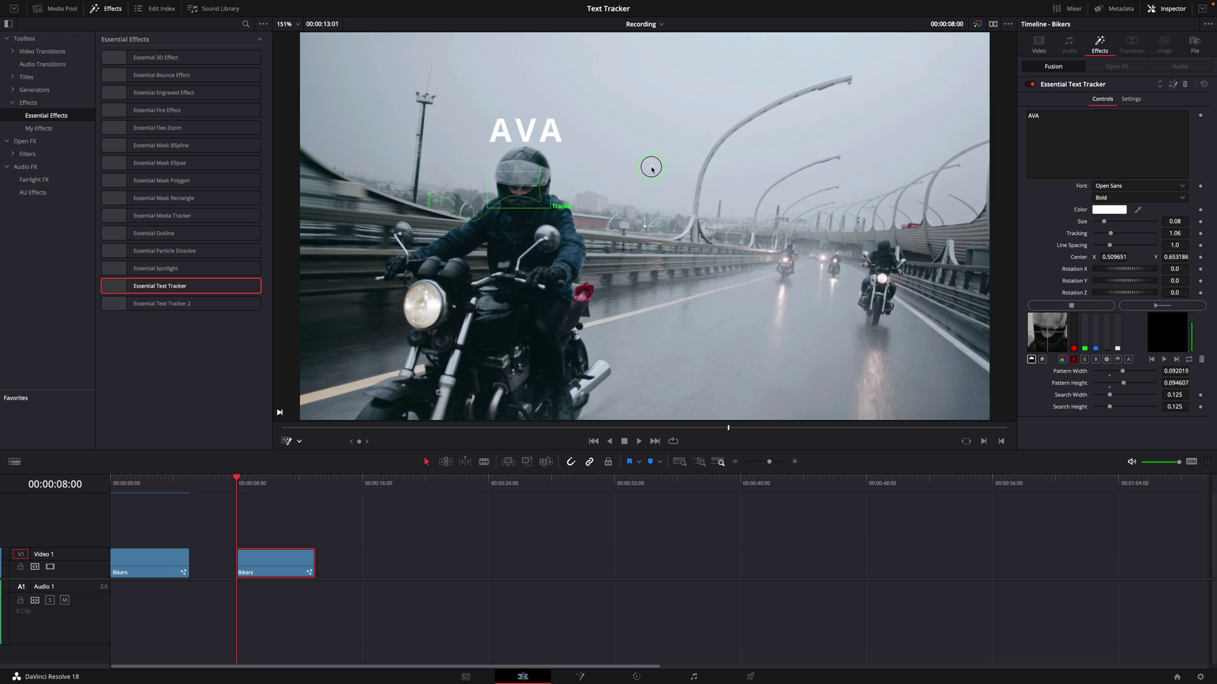
{"action": "left_click", "coordinate": [639, 441]}
{"action": "left_click", "coordinate": [690, 517]}
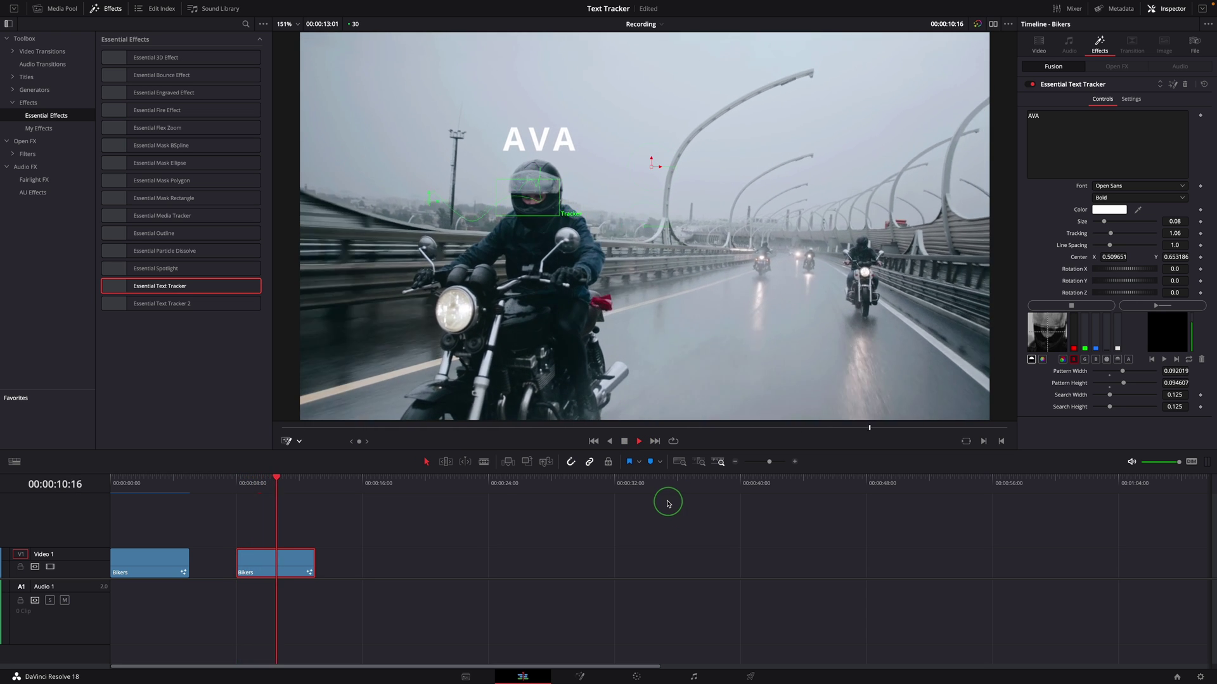
{"action": "left_click", "coordinate": [584, 547]}
{"action": "left_click", "coordinate": [237, 481]}
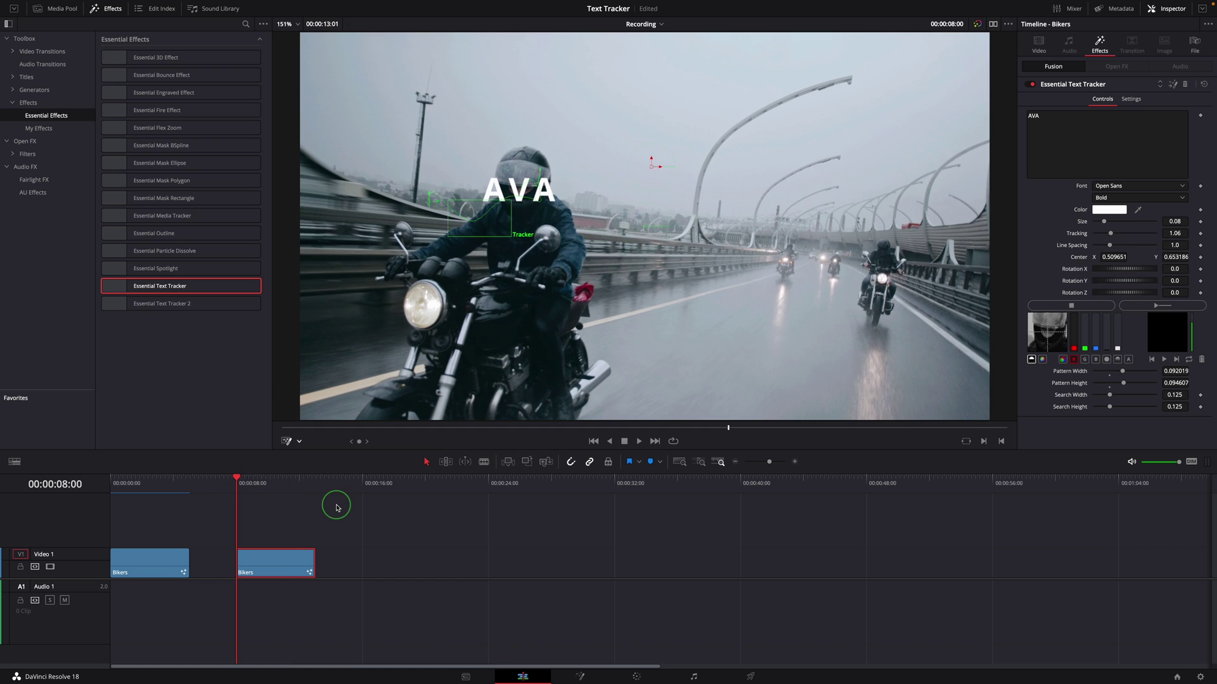
Add another Essential Text Tracker to the second Bikers clip and set its text to BEN
{"action": "left_click_drag", "start_coordinate": [156, 287], "coordinate": [269, 562]}
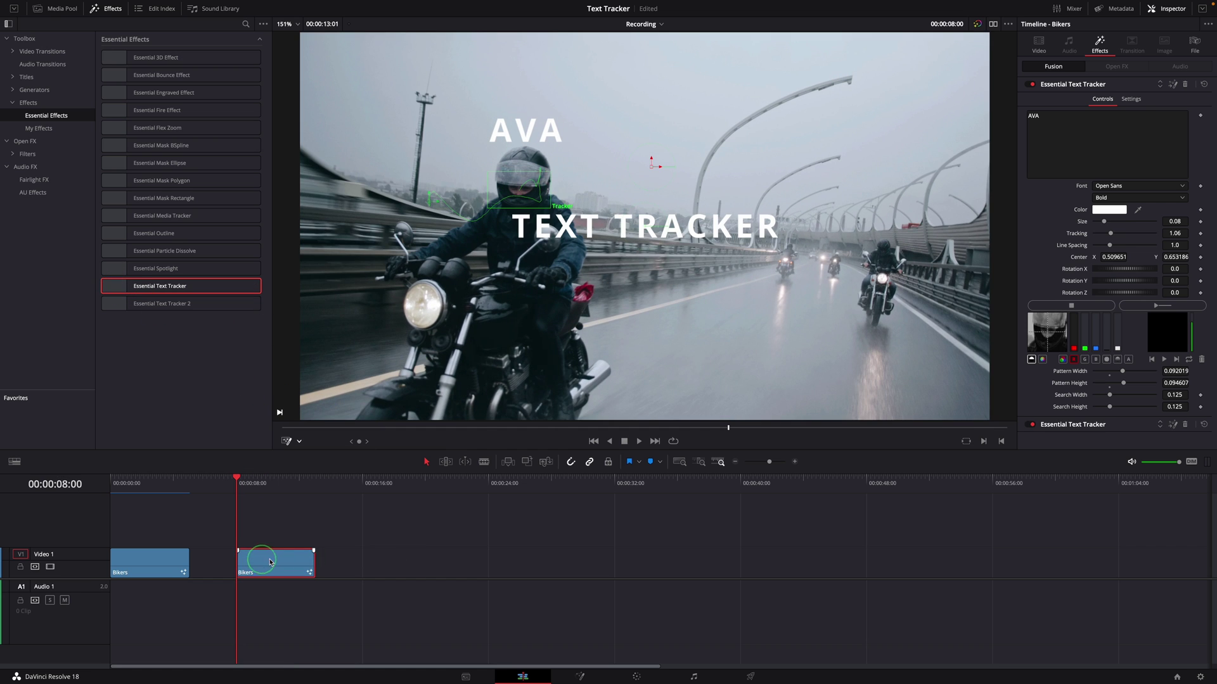
{"action": "left_click", "coordinate": [1080, 425]}
{"action": "left_click", "coordinate": [1085, 156]}
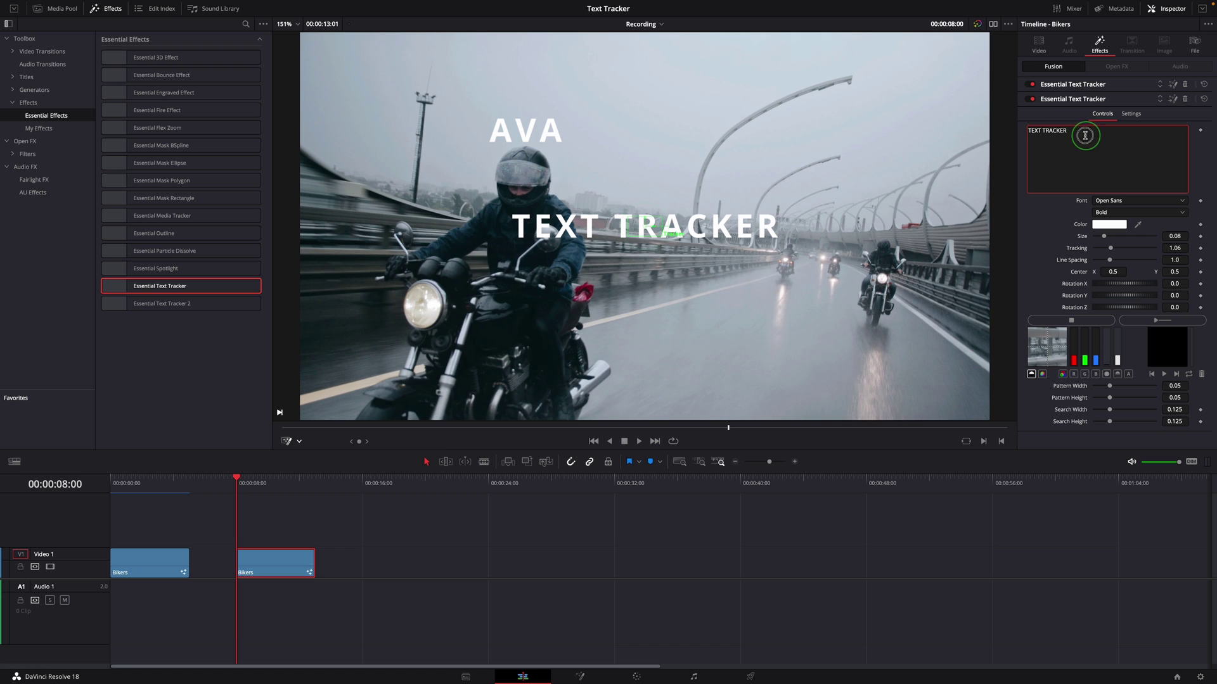
{"action": "left_click_drag", "start_coordinate": [1084, 131], "coordinate": [1012, 129]}
{"action": "type", "text": "BEN"}
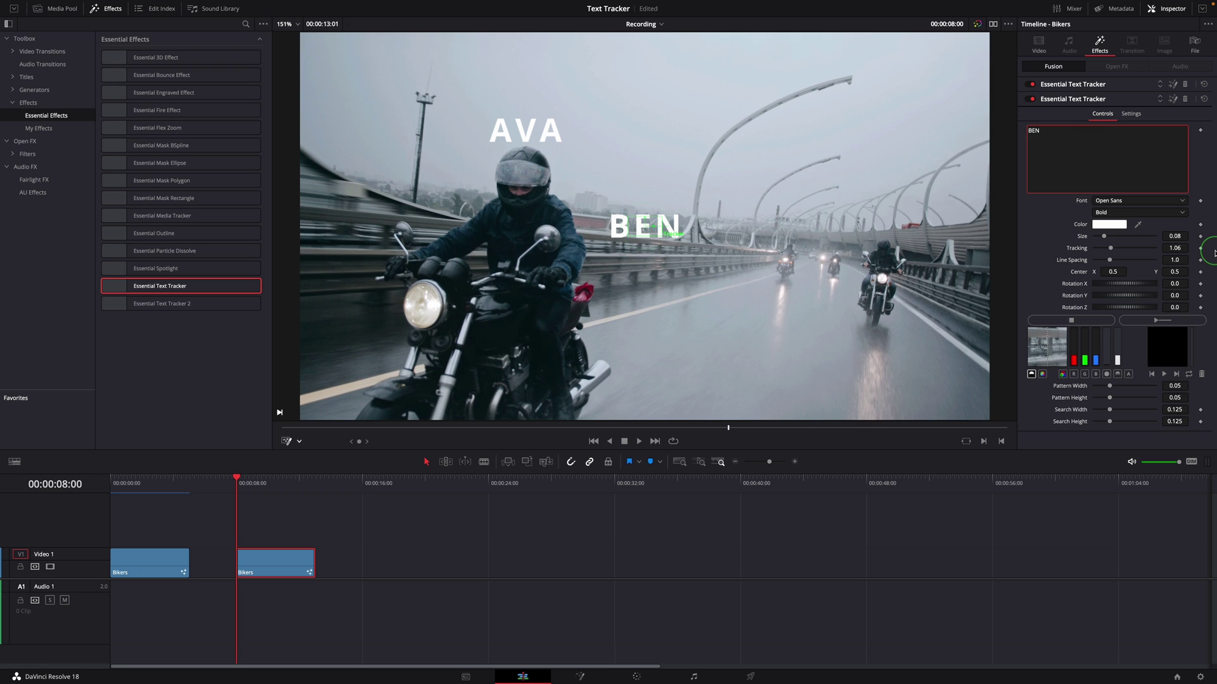
Track the BEN label to the right biker's headlight over frames 0–125
{"action": "left_click_drag", "start_coordinate": [628, 221], "coordinate": [865, 272]}
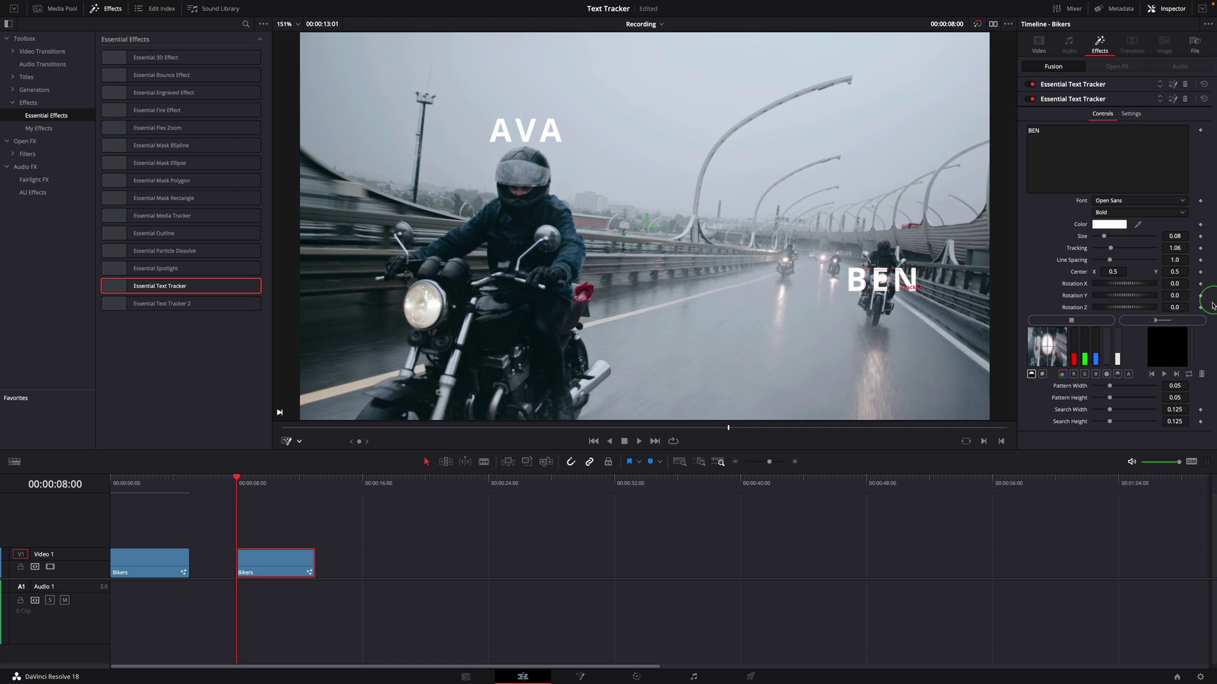
{"action": "left_click", "coordinate": [1161, 322]}
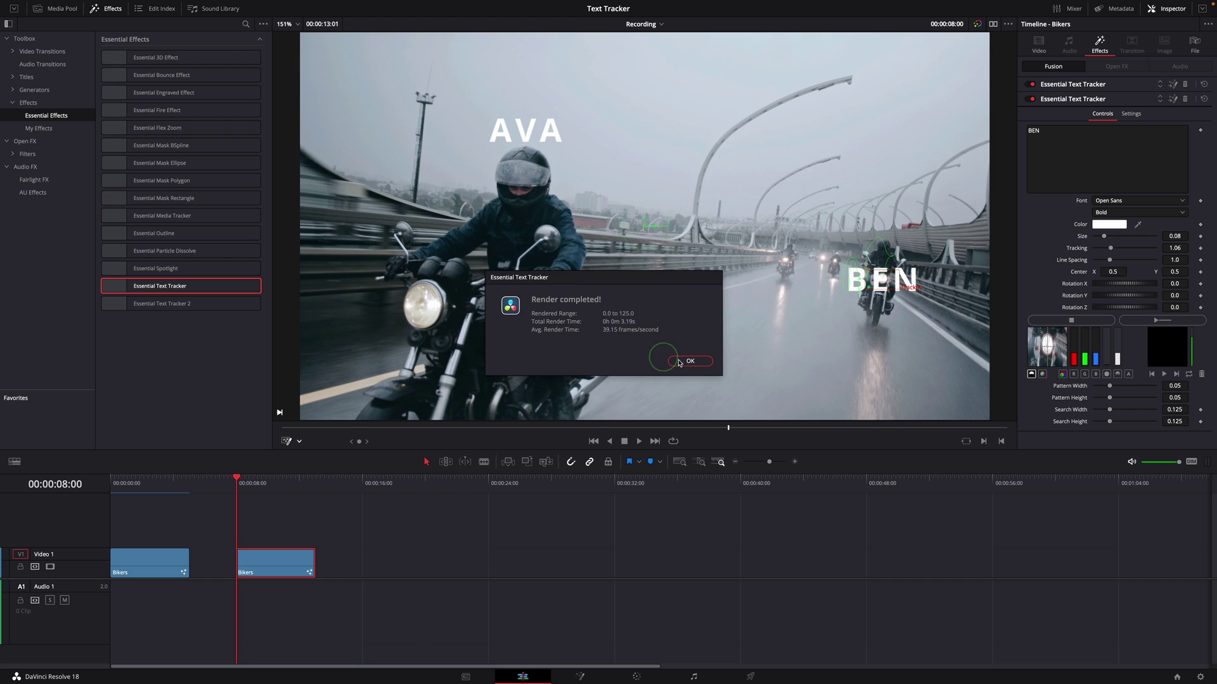
{"action": "left_click", "coordinate": [690, 361]}
Raise the BEN label, shrink it to size 0.0403, and colour it Ocean blue
{"action": "left_click_drag", "start_coordinate": [646, 229], "coordinate": [646, 173]}
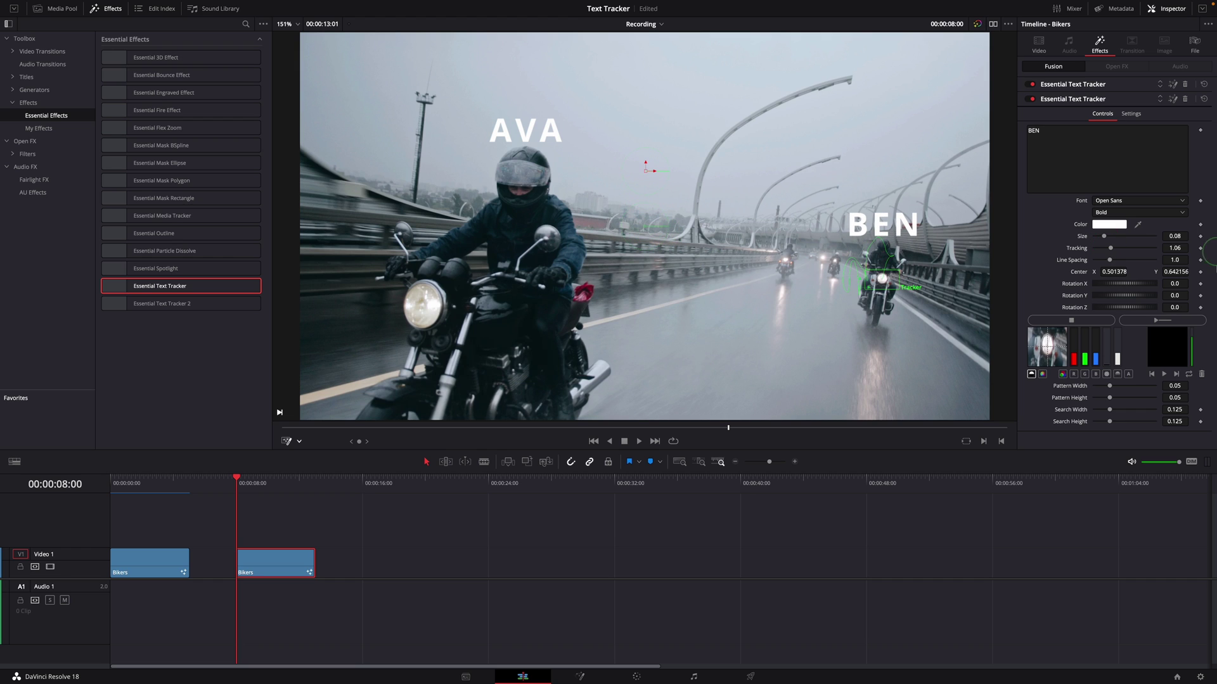
{"action": "left_click_drag", "start_coordinate": [1176, 236], "coordinate": [993, 242]}
{"action": "left_click", "coordinate": [1103, 226]}
{"action": "left_click", "coordinate": [997, 309]}
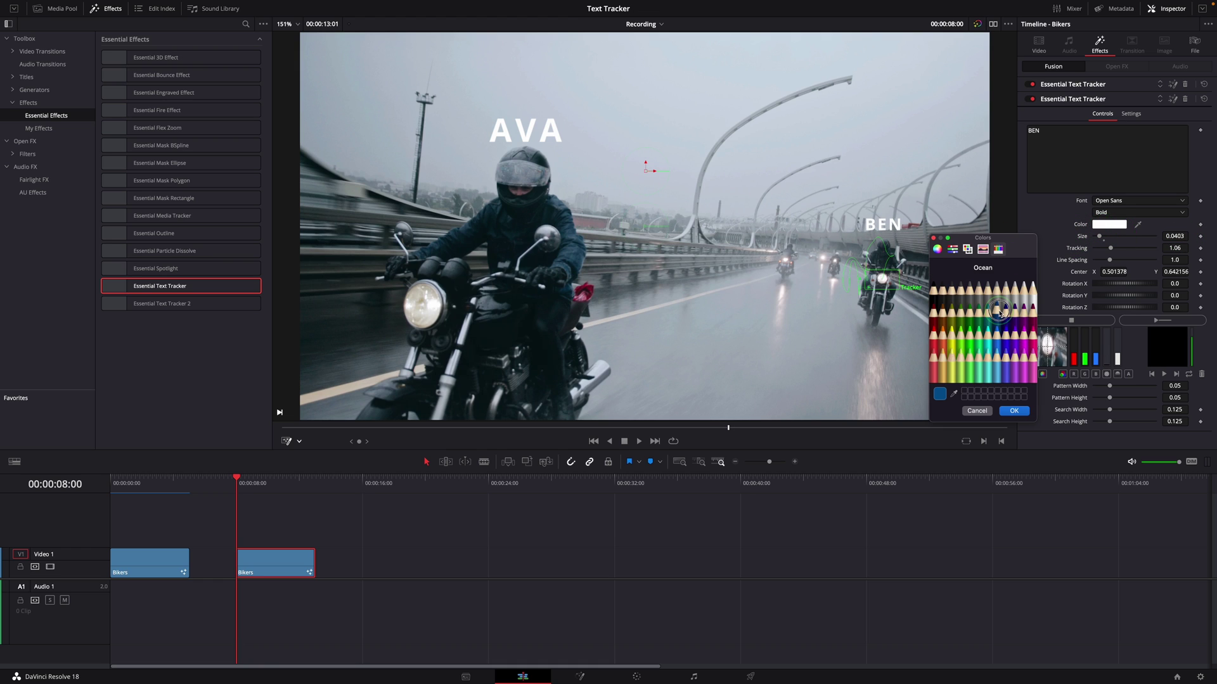
{"action": "left_click", "coordinate": [1017, 412]}
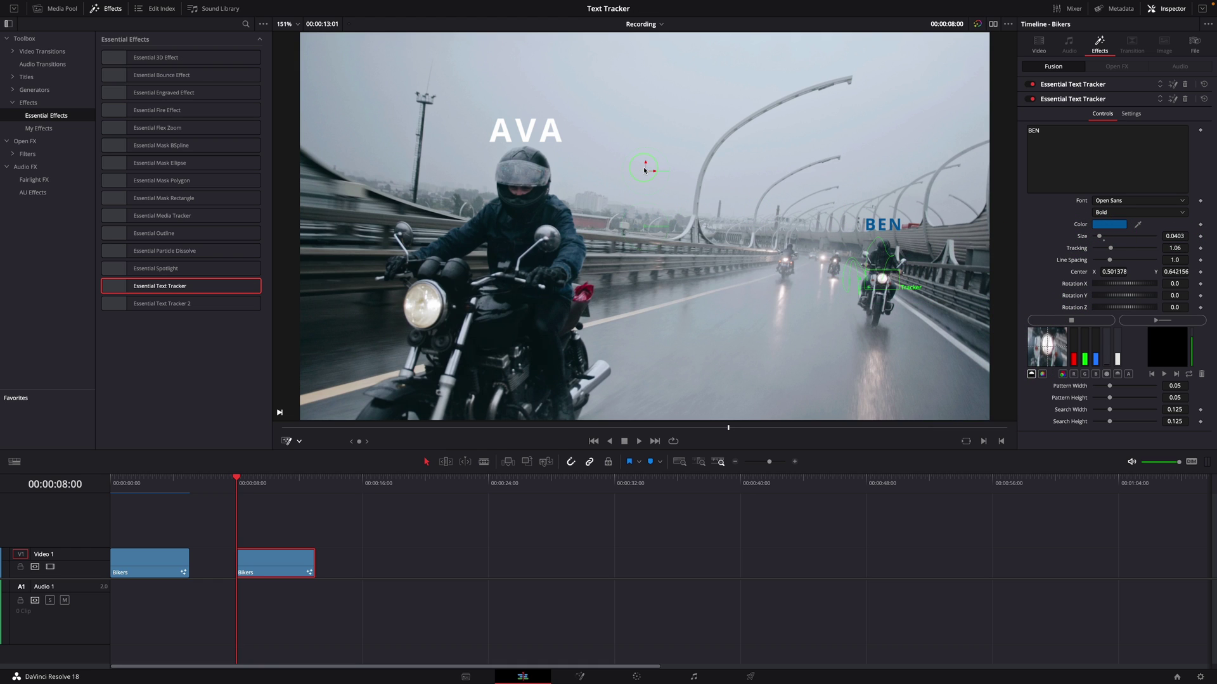
Add Essential Text Tracker 2 to the second Bikers clip and place tracker boxes on the distant riders
{"action": "left_click_drag", "start_coordinate": [645, 172], "coordinate": [645, 177]}
{"action": "left_click", "coordinate": [152, 311]}
{"action": "left_click_drag", "start_coordinate": [132, 303], "coordinate": [272, 562]}
{"action": "left_click_drag", "start_coordinate": [786, 257], "coordinate": [769, 240]}
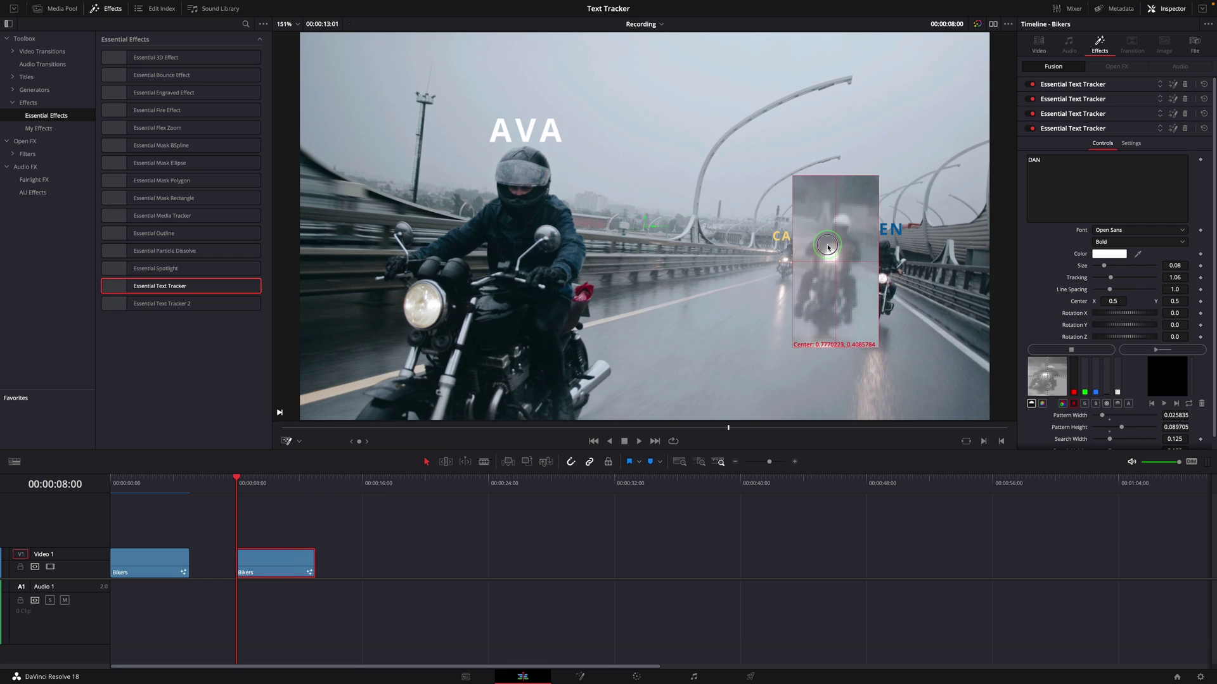
{"action": "left_click_drag", "start_coordinate": [819, 254], "coordinate": [825, 250]}
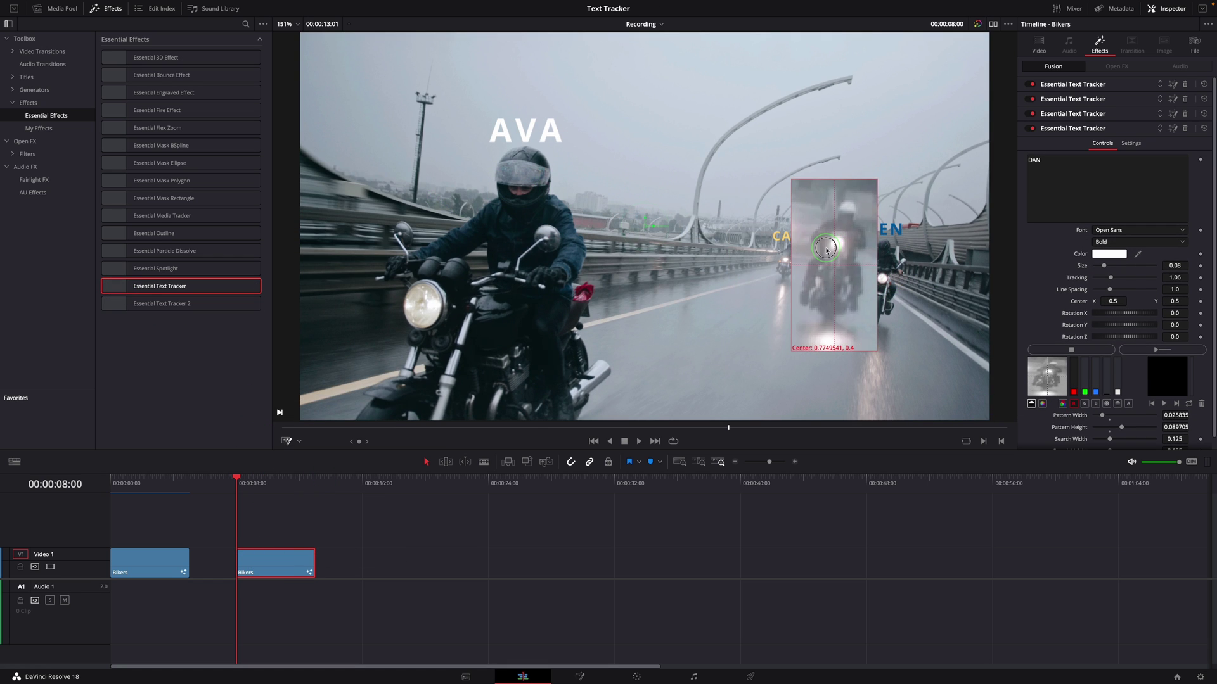
{"action": "left_click", "coordinate": [241, 490]}
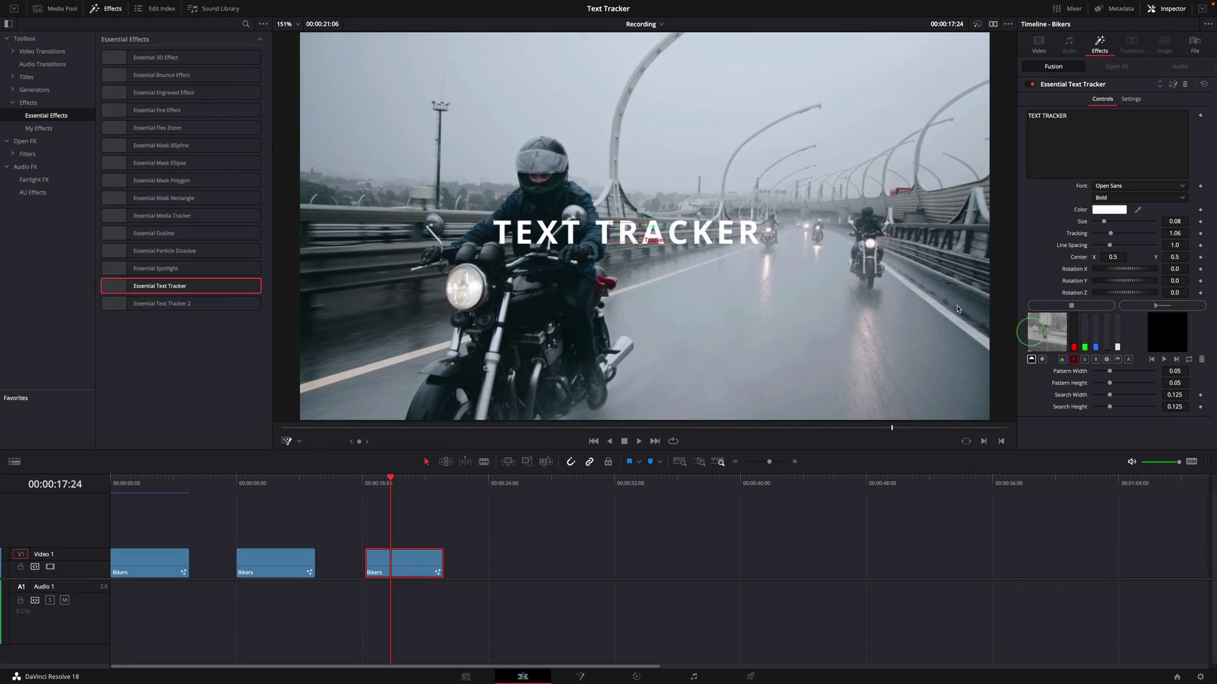
Enlarge the tracker pattern box and move it onto the rider's headlight
{"action": "left_click_drag", "start_coordinate": [611, 226], "coordinate": [498, 176]}
{"action": "left_click_drag", "start_coordinate": [467, 178], "coordinate": [448, 284]}
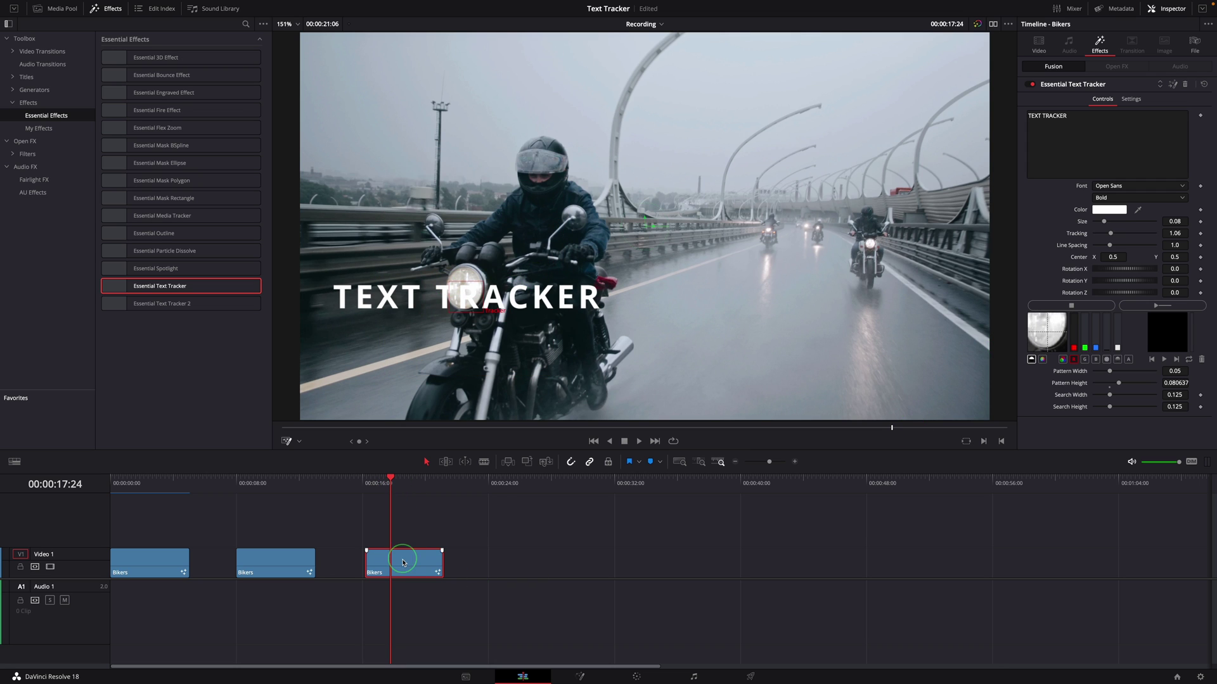
{"action": "left_click_drag", "start_coordinate": [390, 480], "coordinate": [366, 482]}
{"action": "left_click", "coordinate": [381, 556]}
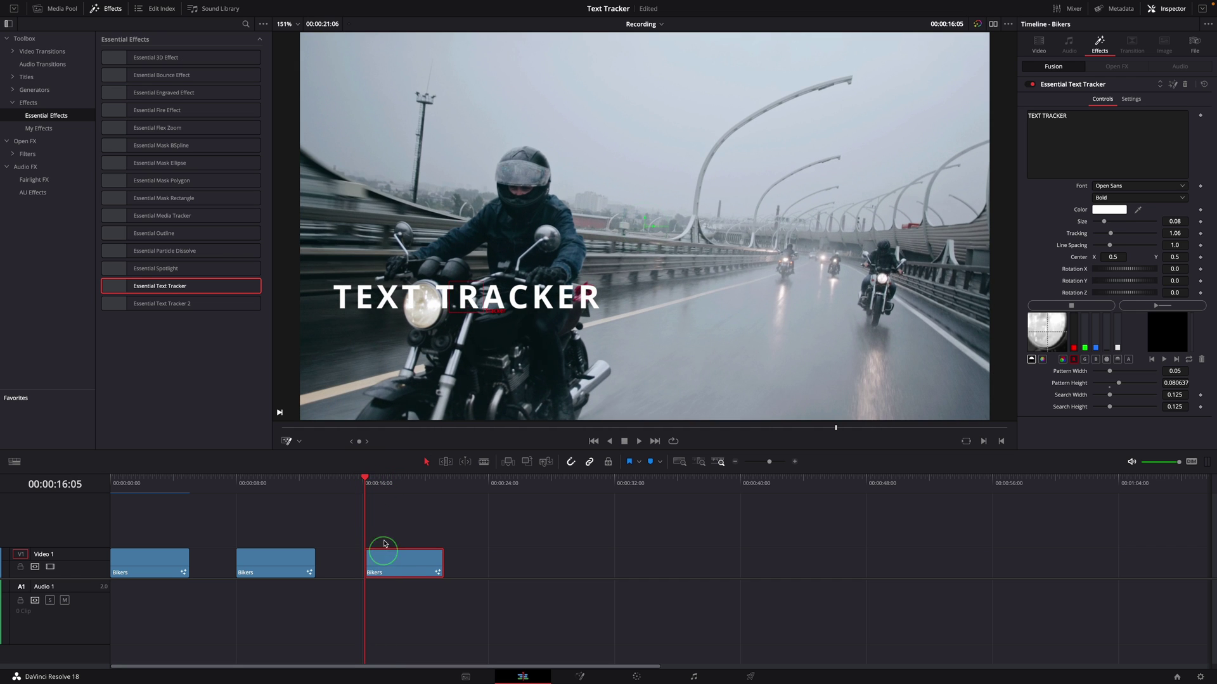
{"action": "left_click_drag", "start_coordinate": [448, 284], "coordinate": [524, 196]}
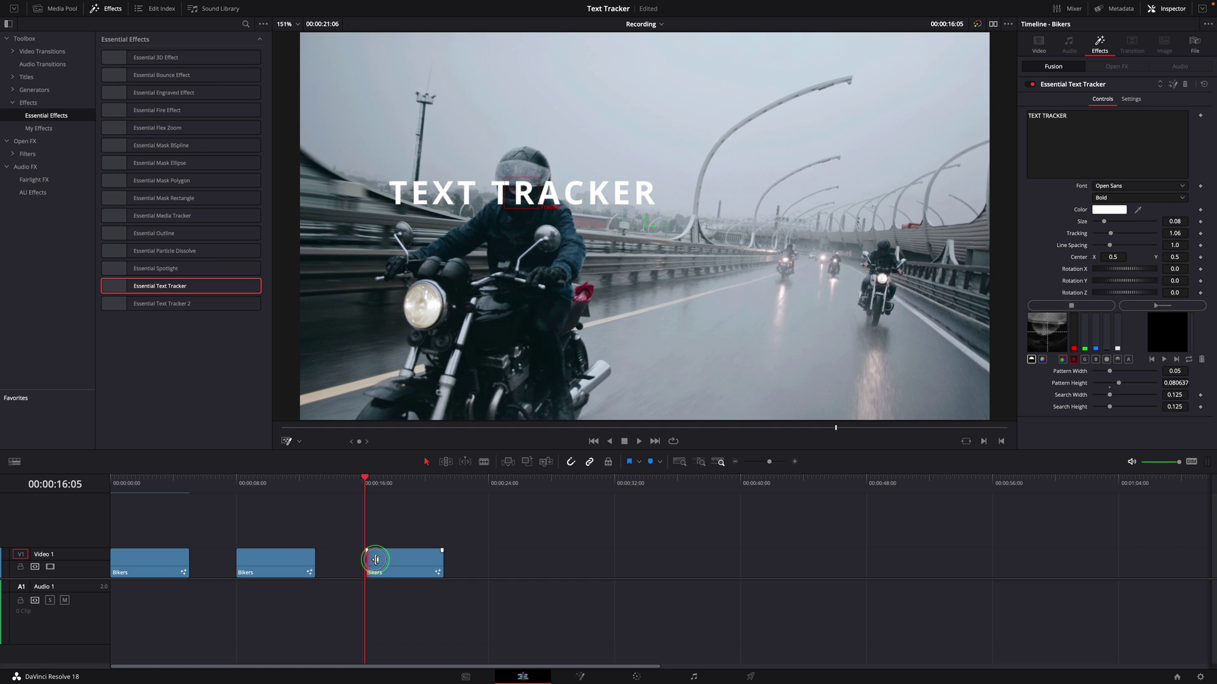
Trim the third Bikers clip's head to about 00:00:17:07 and reposition the tracking point on the rider
{"action": "left_click_drag", "start_coordinate": [376, 559], "coordinate": [383, 561]}
{"action": "left_click", "coordinate": [387, 497]}
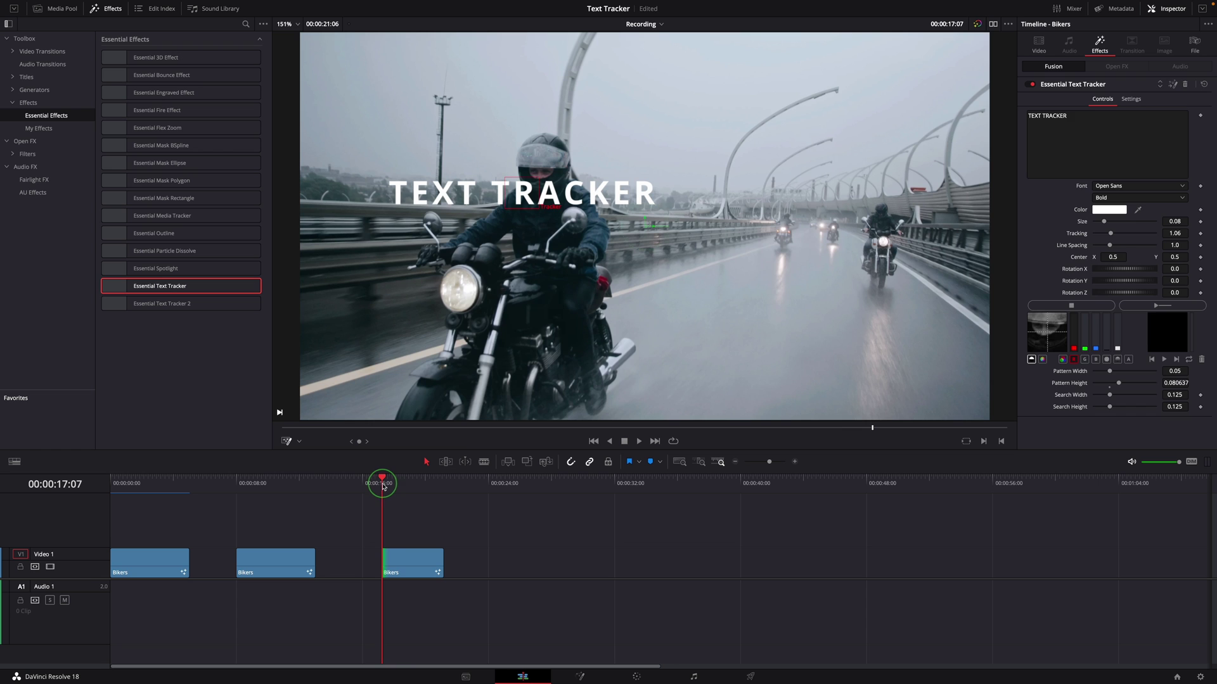
{"action": "left_click_drag", "start_coordinate": [505, 183], "coordinate": [428, 270]}
Convert the third Bikers clip into Fusion Clip 1
{"action": "left_click", "coordinate": [418, 568]}
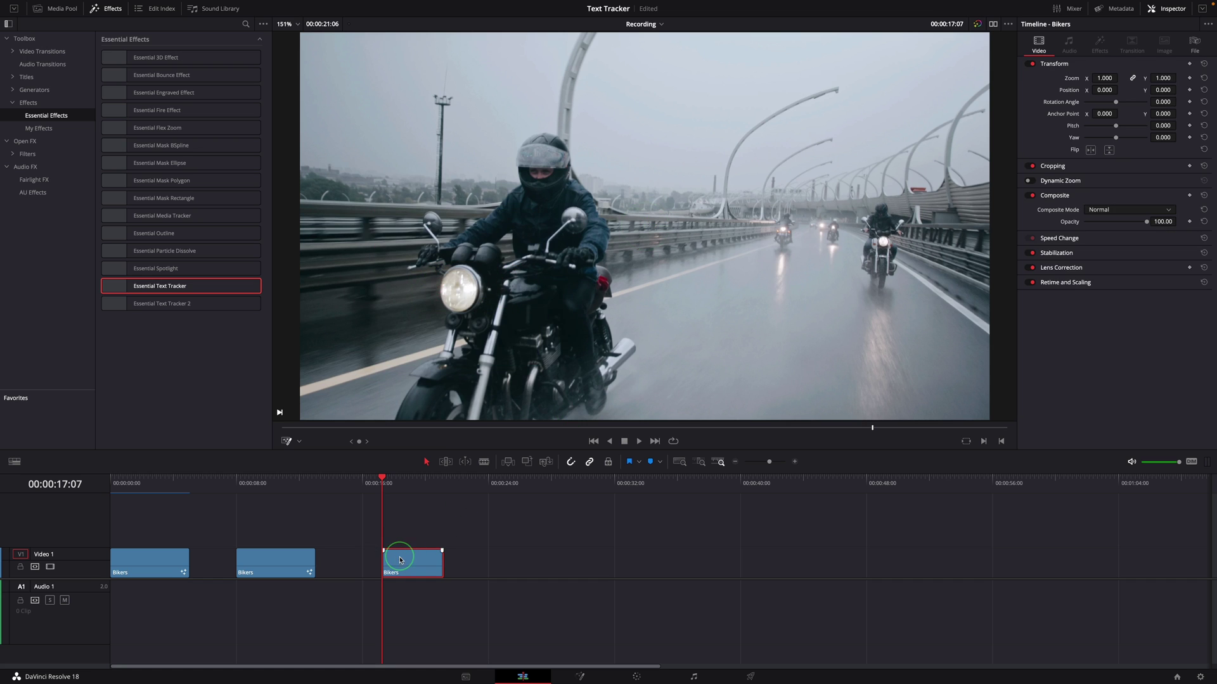
{"action": "right_click", "coordinate": [400, 560]}
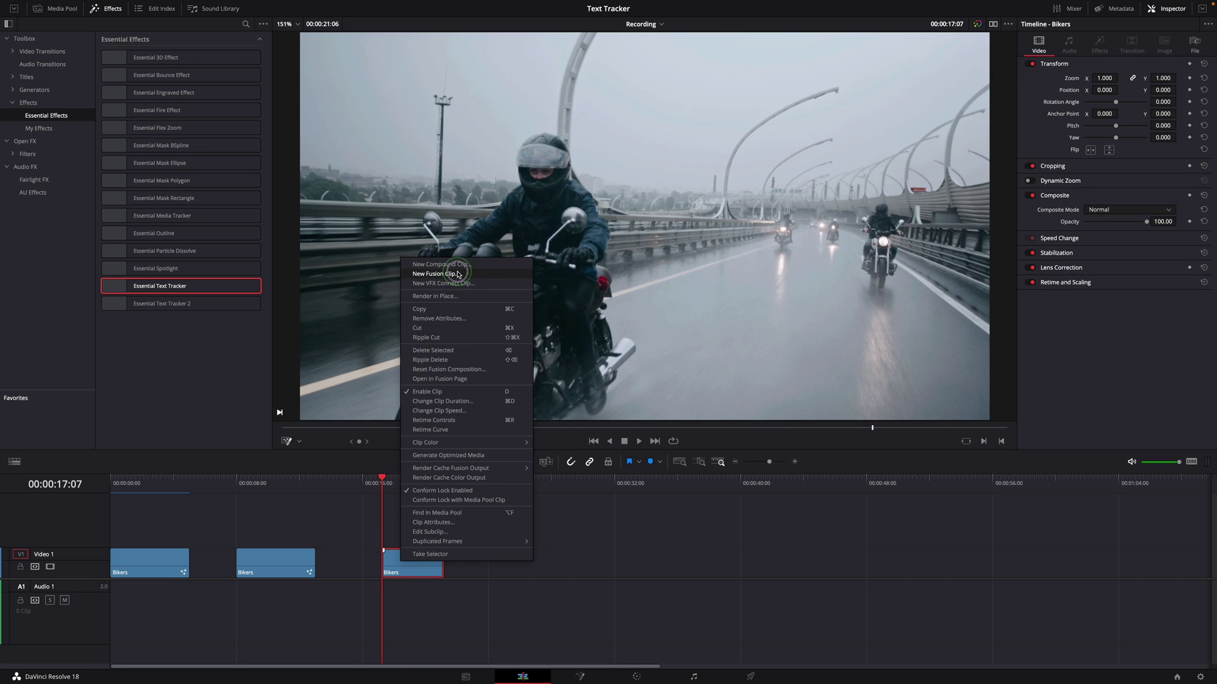
{"action": "left_click", "coordinate": [431, 274]}
{"action": "left_click", "coordinate": [428, 559]}
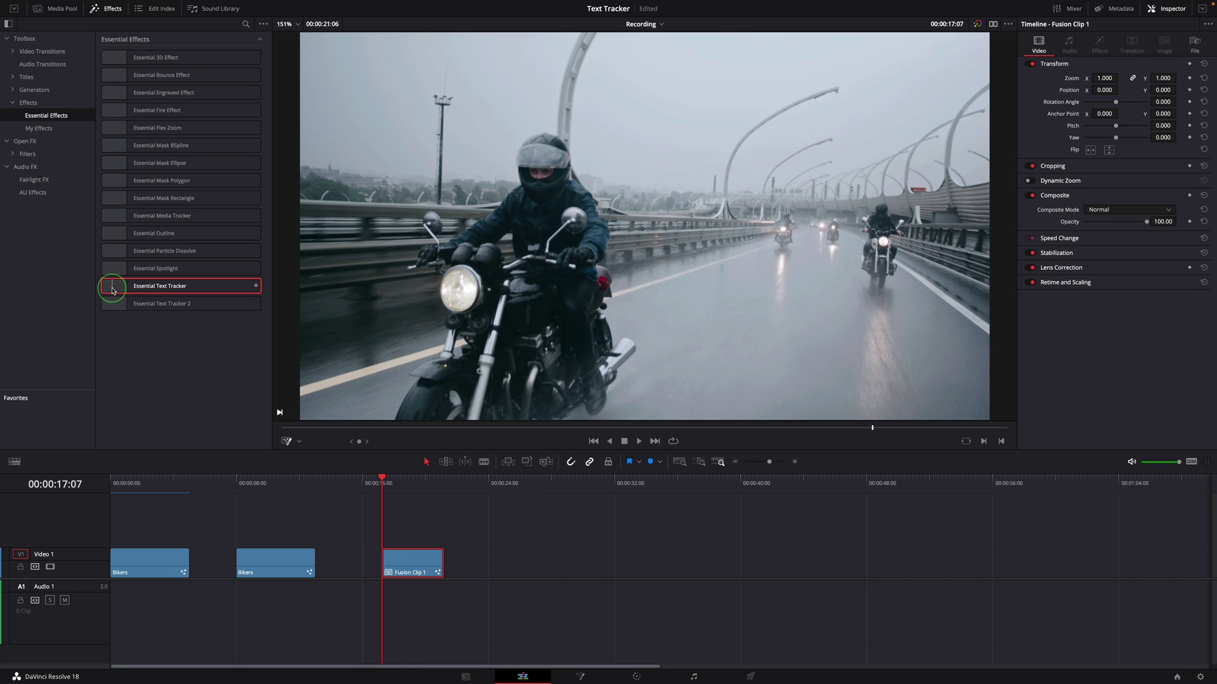
Apply Essential Text Tracker to Fusion Clip 1 and show its settings in the Inspector
{"action": "left_click_drag", "start_coordinate": [110, 286], "coordinate": [392, 569]}
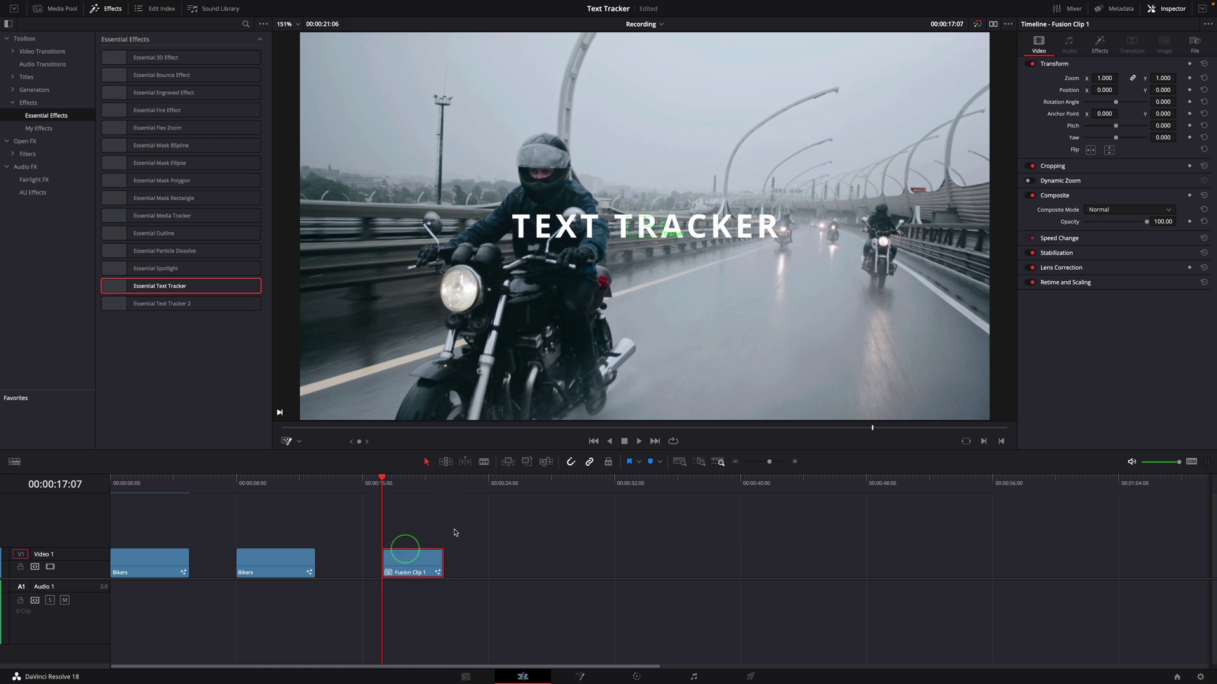
{"action": "left_click", "coordinate": [1098, 44]}
{"action": "left_click", "coordinate": [1049, 359]}
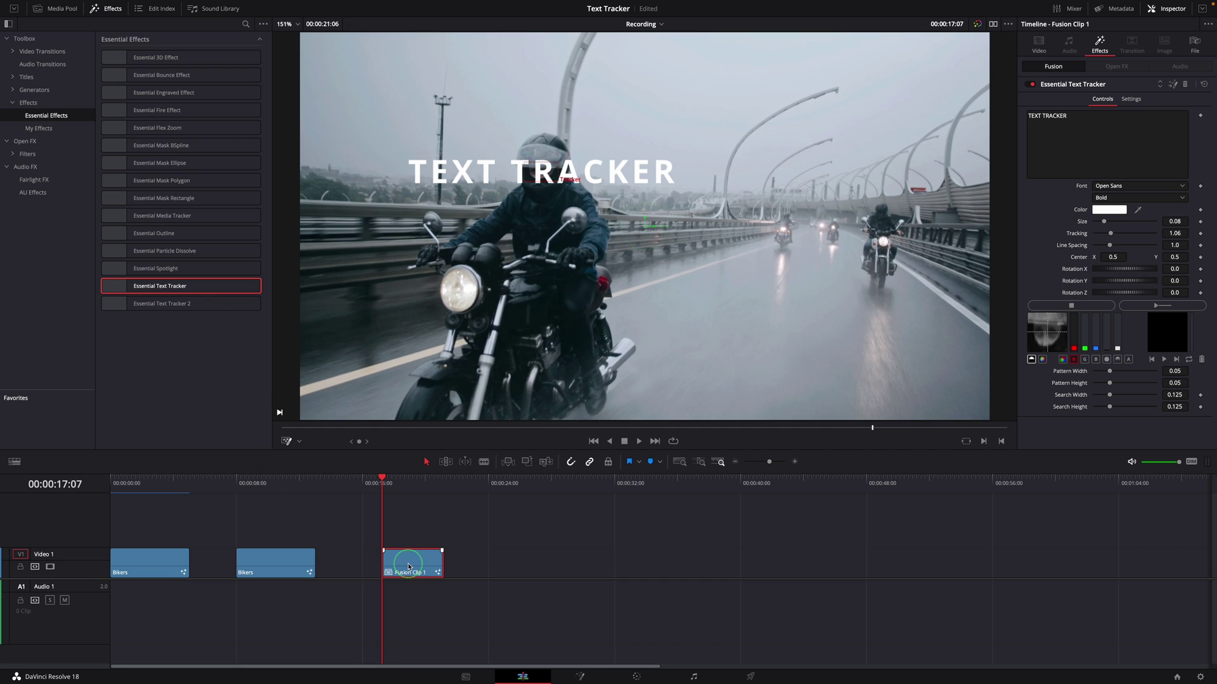
{"action": "left_click", "coordinate": [1115, 84]}
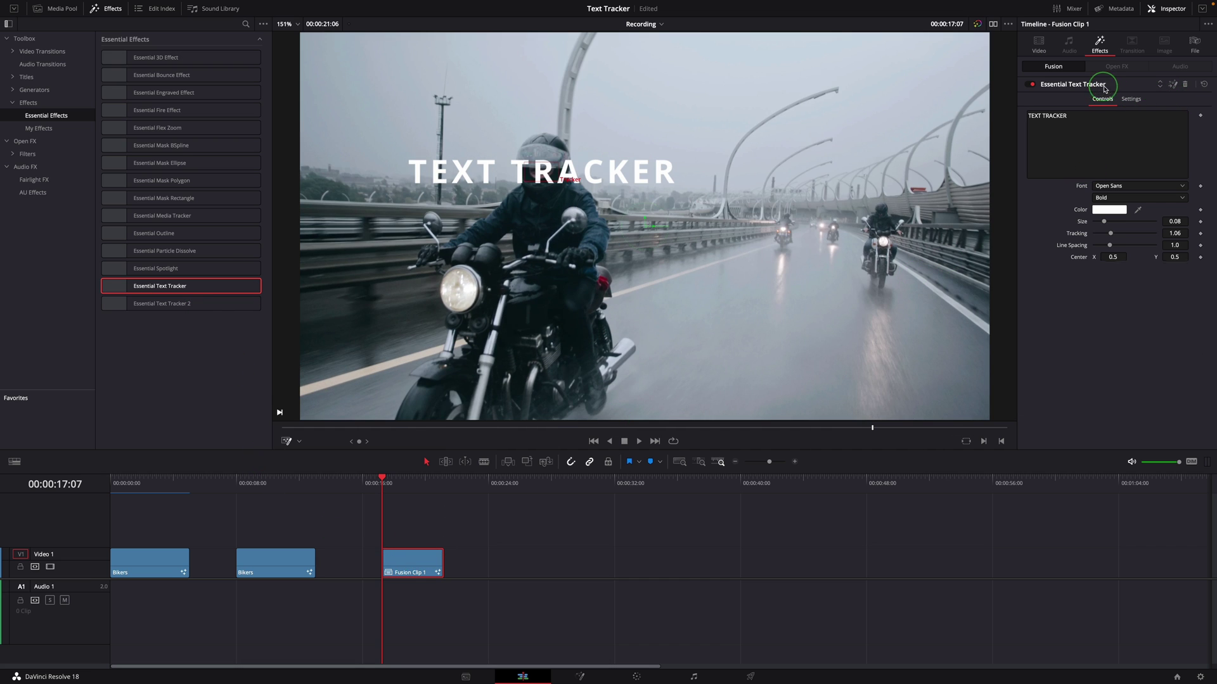
{"action": "left_click", "coordinate": [1115, 84]}
{"action": "left_click", "coordinate": [1175, 88]}
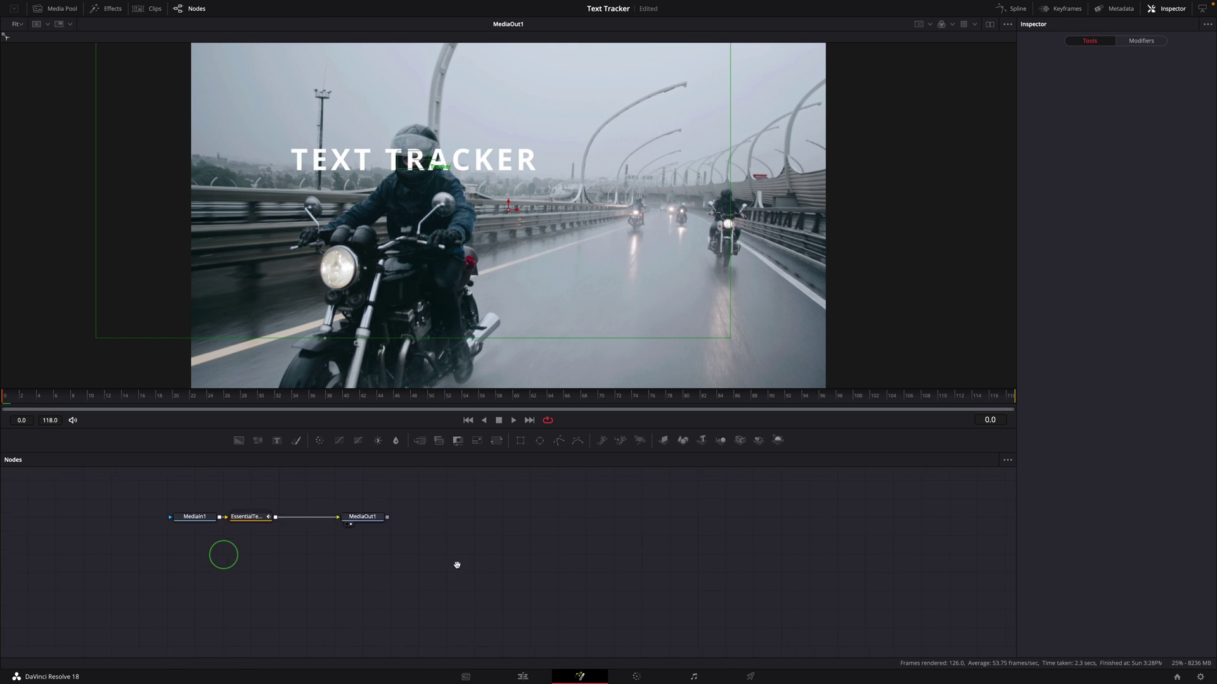
{"action": "double_click", "coordinate": [477, 528]}
{"action": "left_click", "coordinate": [599, 524]}
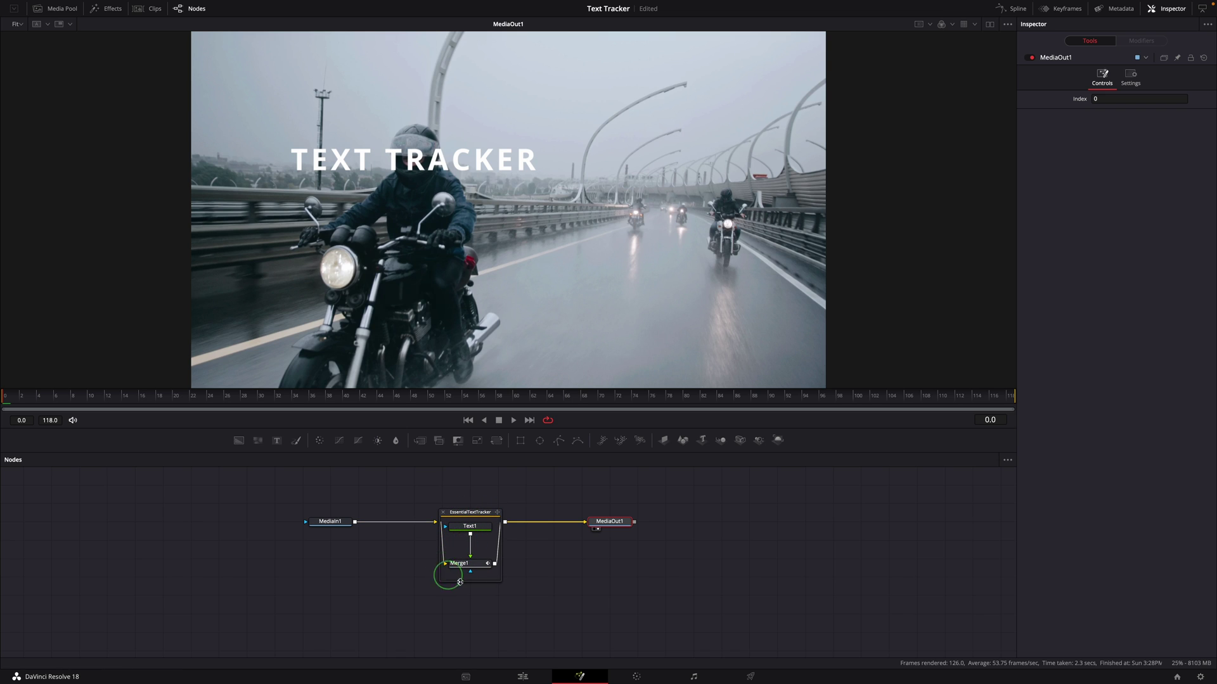
{"action": "left_click", "coordinate": [493, 556]}
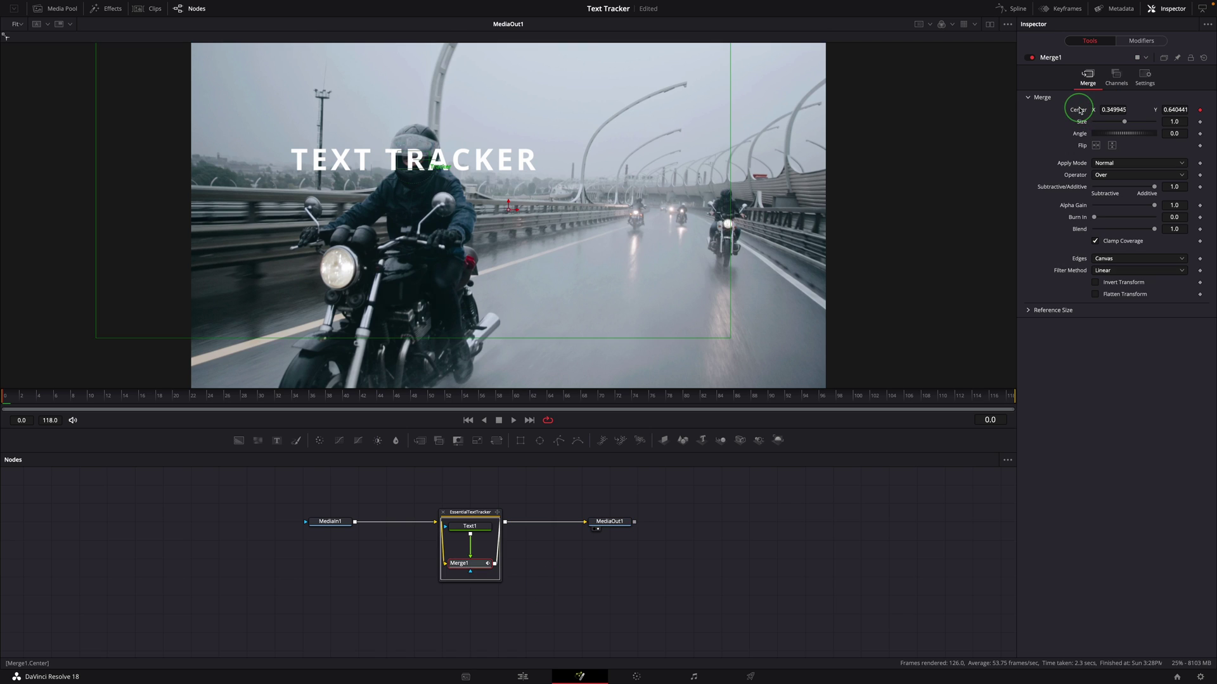
{"action": "right_click", "coordinate": [1080, 110]}
{"action": "mouse_move", "coordinate": [1085, 160]}
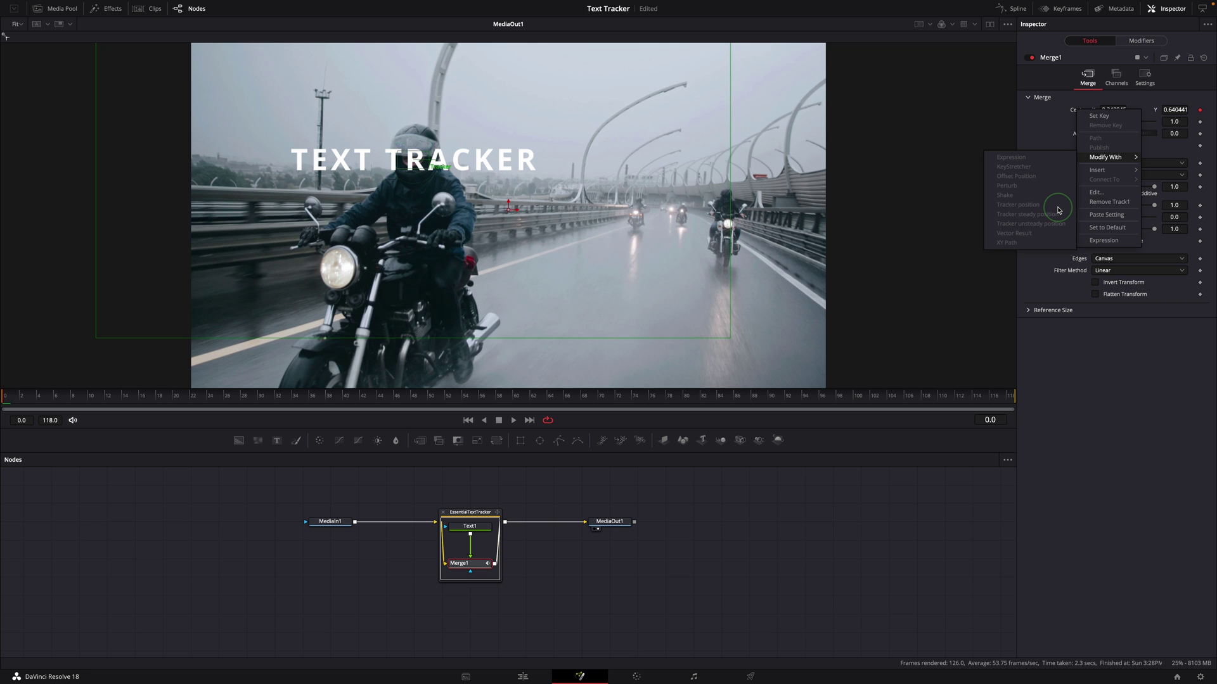
{"action": "left_click", "coordinate": [1043, 138]}
{"action": "left_click", "coordinate": [1140, 41]}
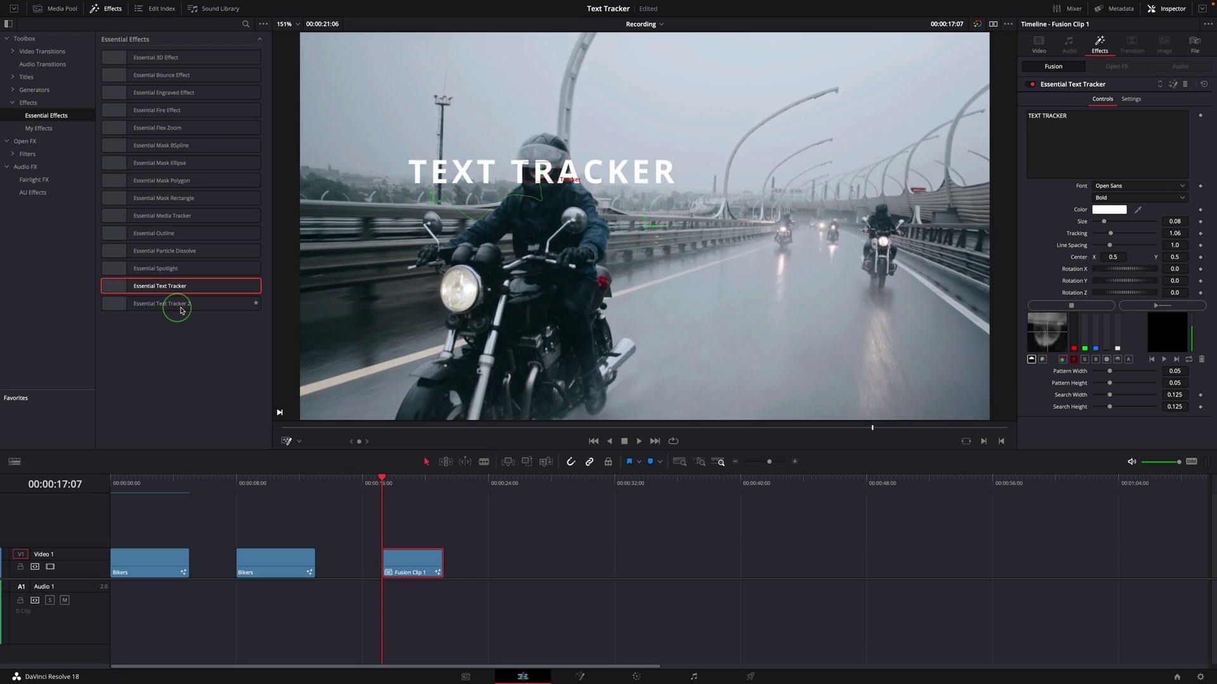
Apply Essential Text Tracker 2 to Fusion Clip 1 and change its label to TRACKER NODE
{"action": "left_click", "coordinate": [407, 538]}
{"action": "left_click_drag", "start_coordinate": [162, 304], "coordinate": [412, 564]}
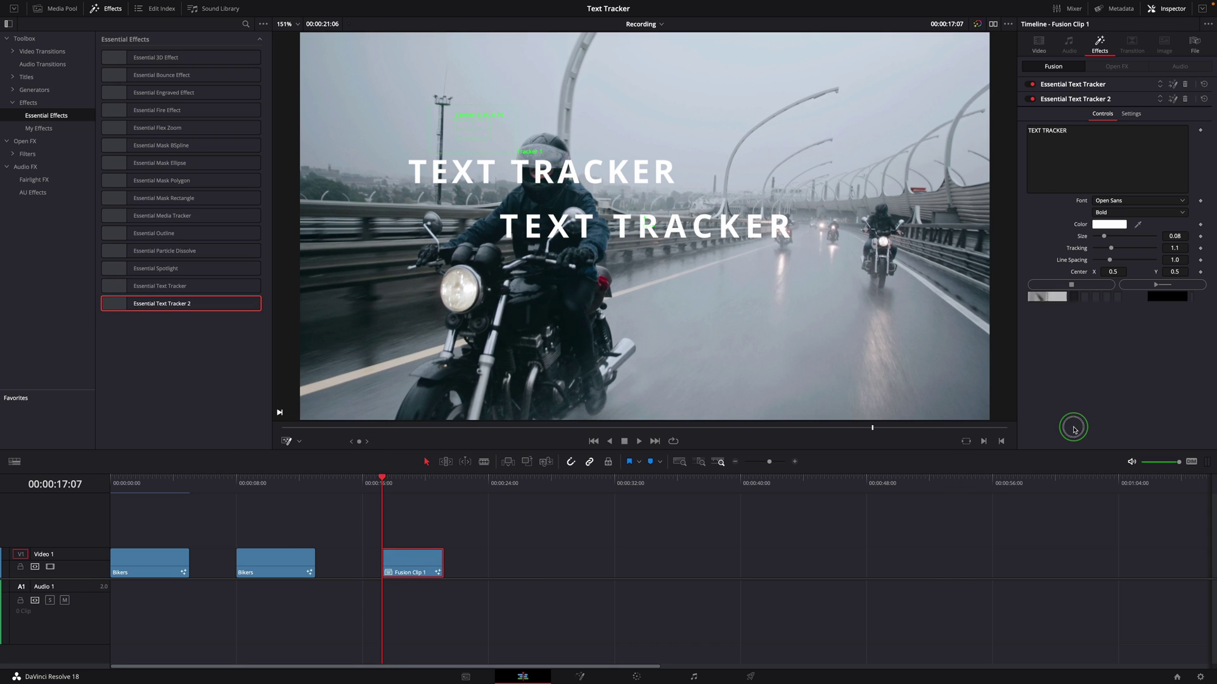
{"action": "left_click", "coordinate": [1068, 136]}
{"action": "key", "text": "Home"}
{"action": "key", "text": "Delete"}
{"action": "key", "text": "Delete"}
{"action": "key", "text": "Delete"}
{"action": "key", "text": "Delete"}
{"action": "key", "text": "Delete"}
{"action": "key", "text": "End"}
{"action": "type", "text": "NODE"}
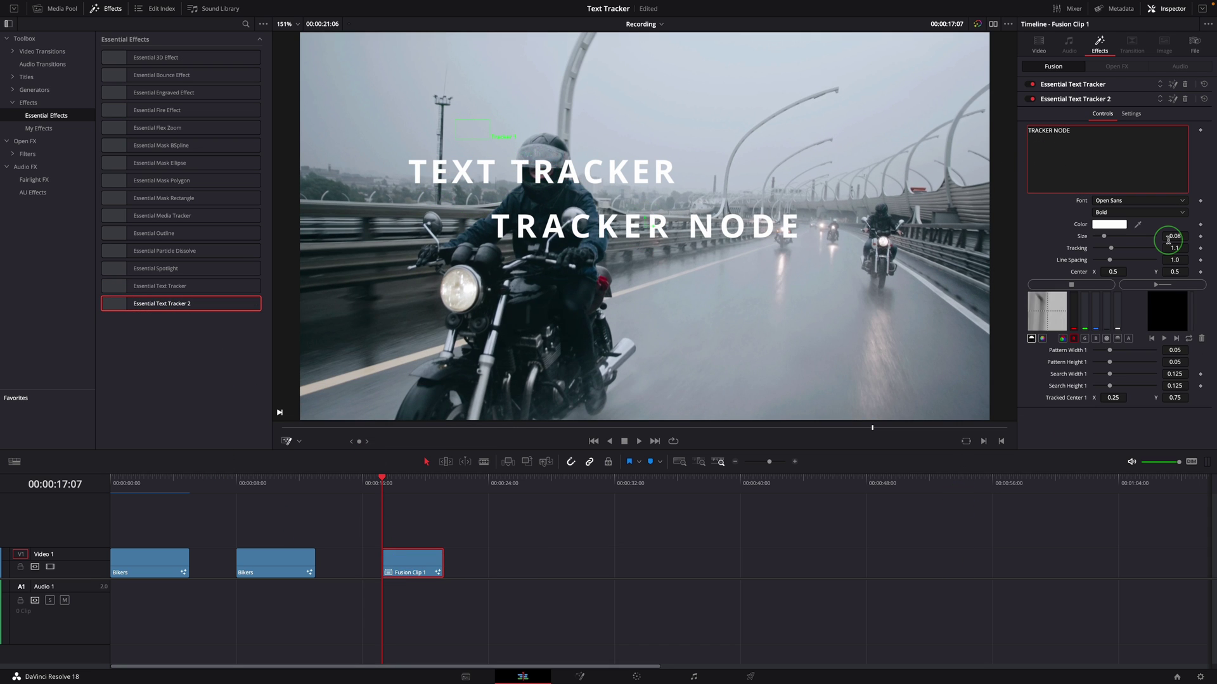
Set the TRACKER NODE label's colour to red
{"action": "left_click", "coordinate": [1109, 224]}
{"action": "left_click", "coordinate": [945, 374]}
{"action": "left_click", "coordinate": [1021, 408]}
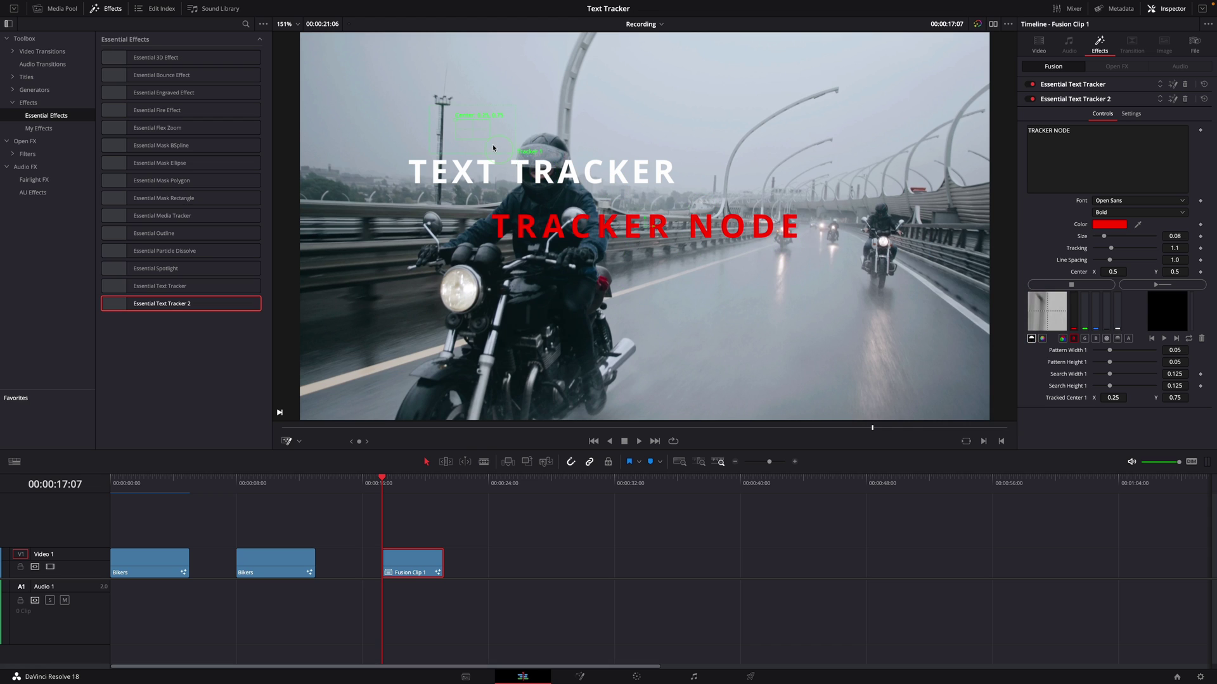
Place the tracking point on the right-hand rider and track it forward through the clip
{"action": "left_click", "coordinate": [456, 122]}
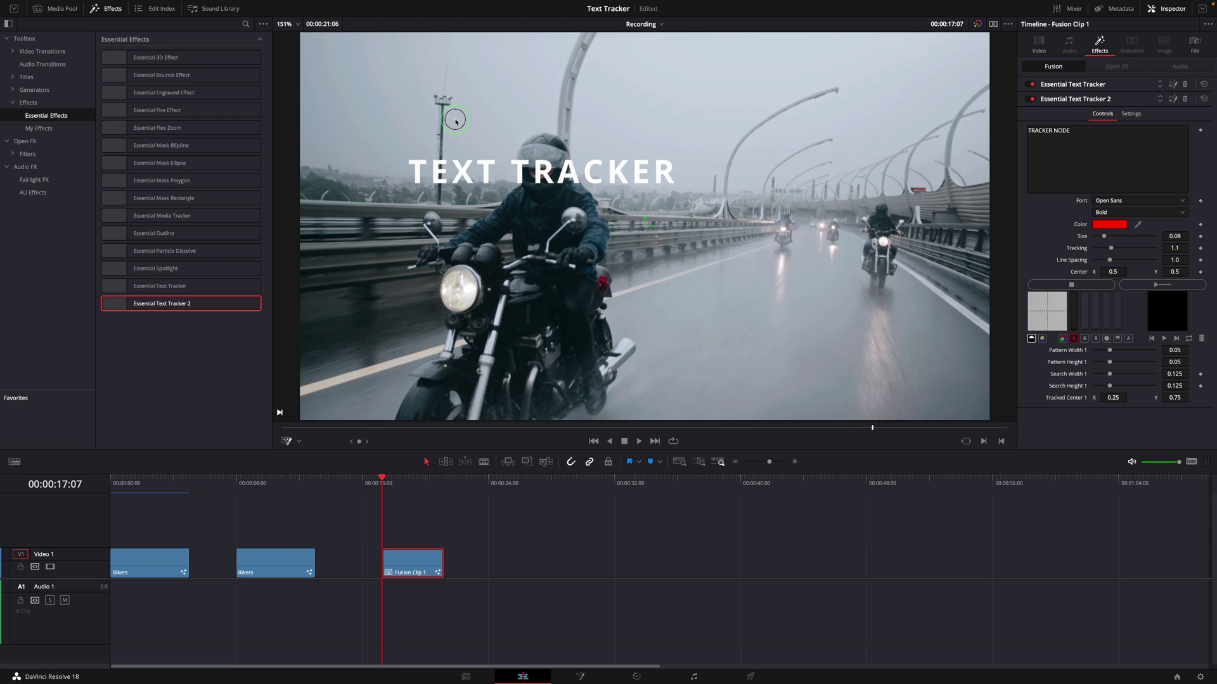
{"action": "left_click_drag", "start_coordinate": [502, 152], "coordinate": [926, 280]}
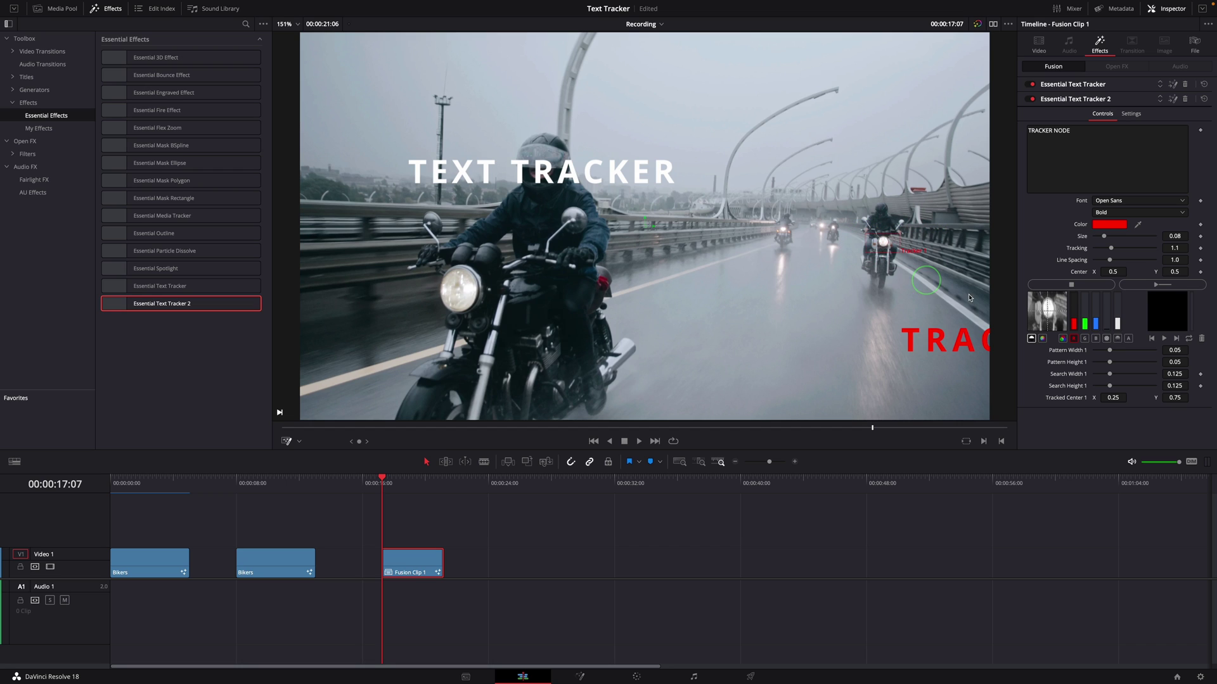
{"action": "left_click", "coordinate": [1151, 287]}
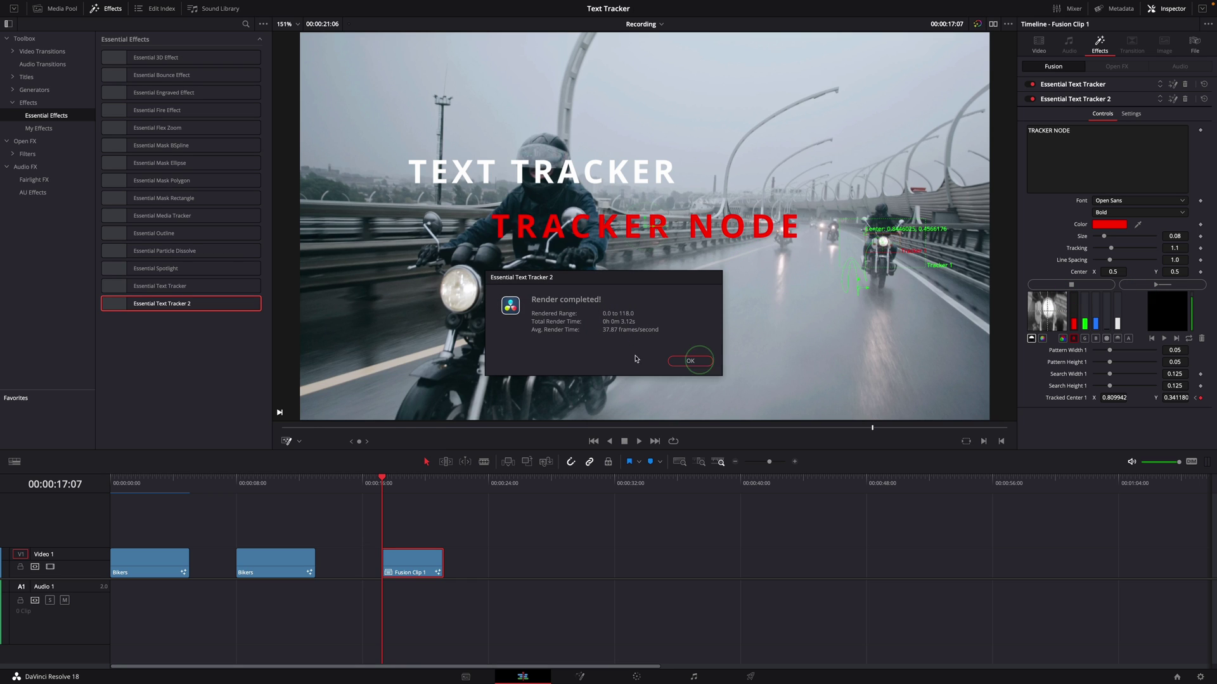
{"action": "left_click", "coordinate": [697, 363]}
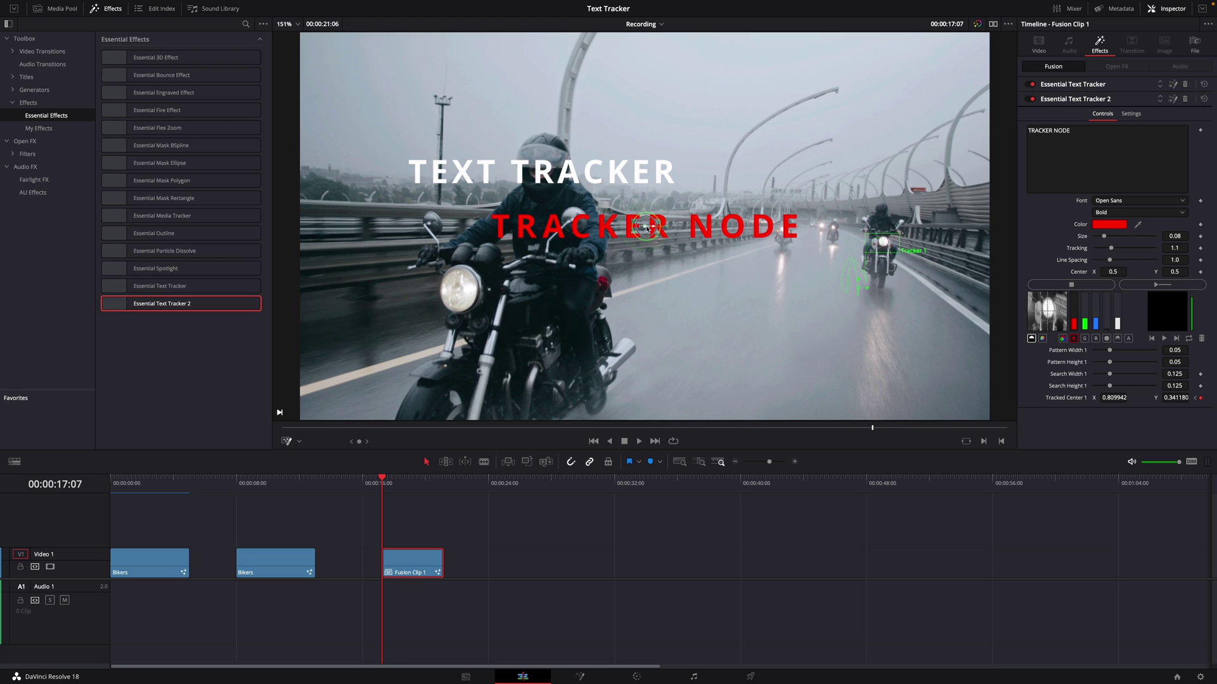
Shift the TRACKER NODE label to the right and play back to check the tracking
{"action": "left_click_drag", "start_coordinate": [646, 227], "coordinate": [827, 192]}
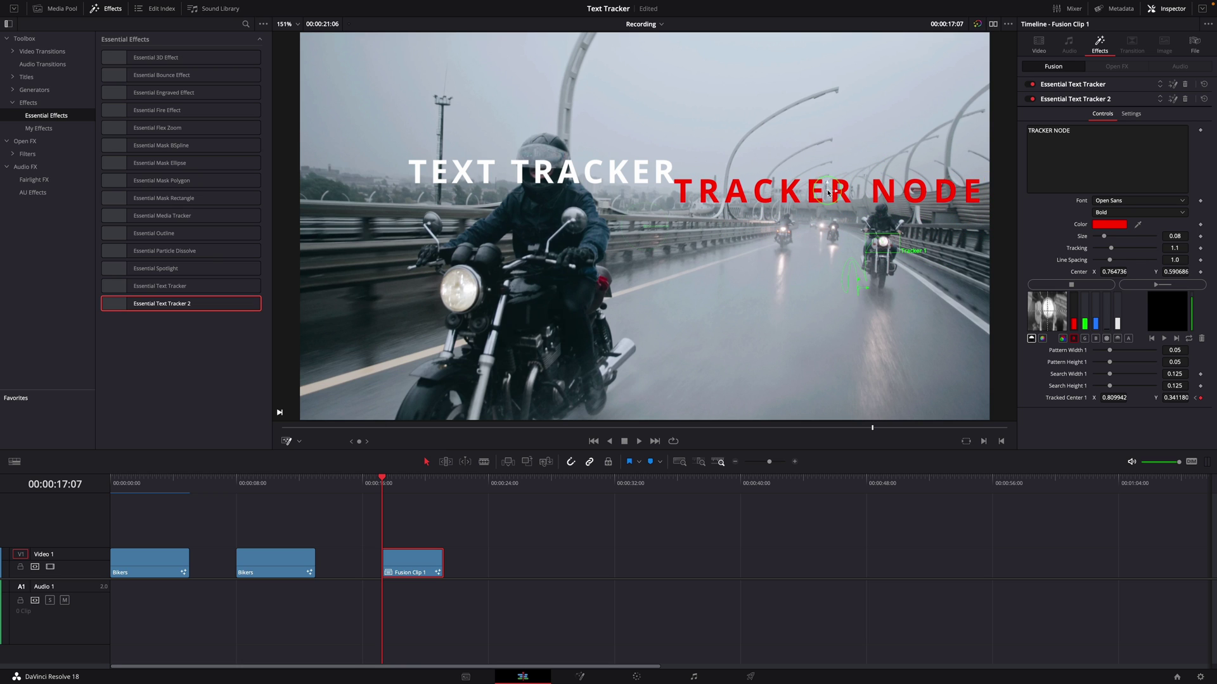
{"action": "left_click", "coordinate": [415, 517]}
{"action": "key", "text": "space"}
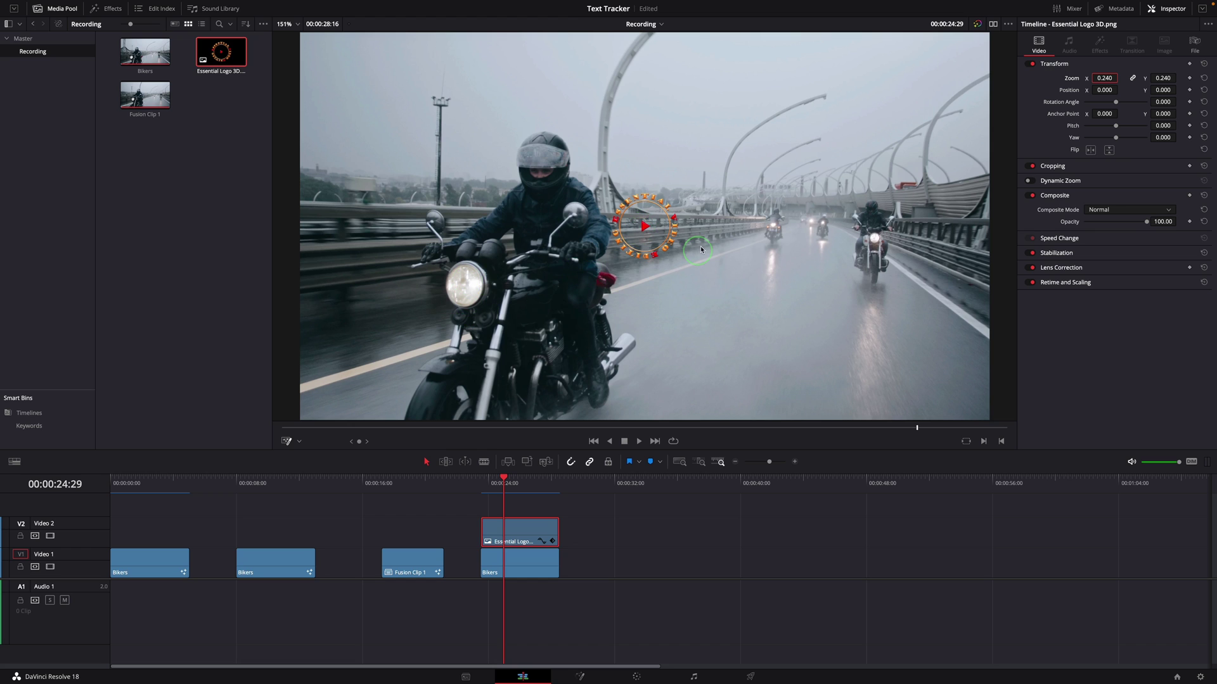
Merge the Essential Logo 3D.png overlay and the fourth Bikers clip into Fusion Clip 2
{"action": "left_click_drag", "start_coordinate": [475, 498], "coordinate": [566, 566]}
{"action": "right_click", "coordinate": [529, 533]}
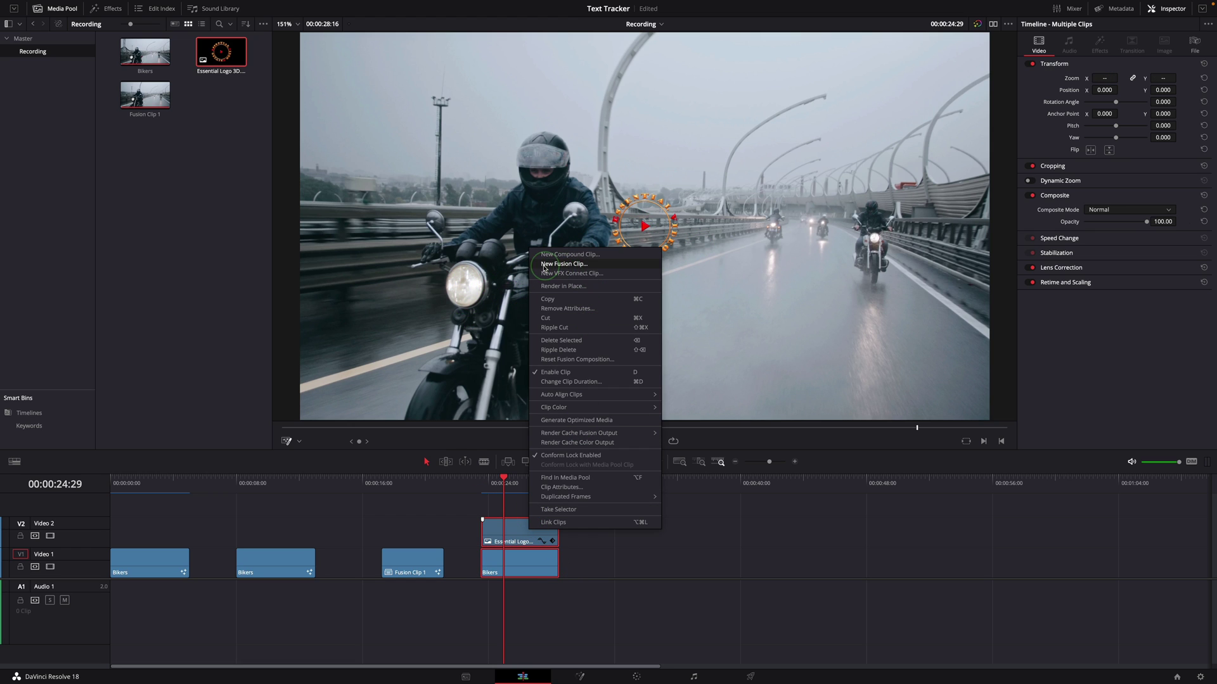
{"action": "left_click", "coordinate": [584, 265]}
{"action": "left_click", "coordinate": [520, 570]}
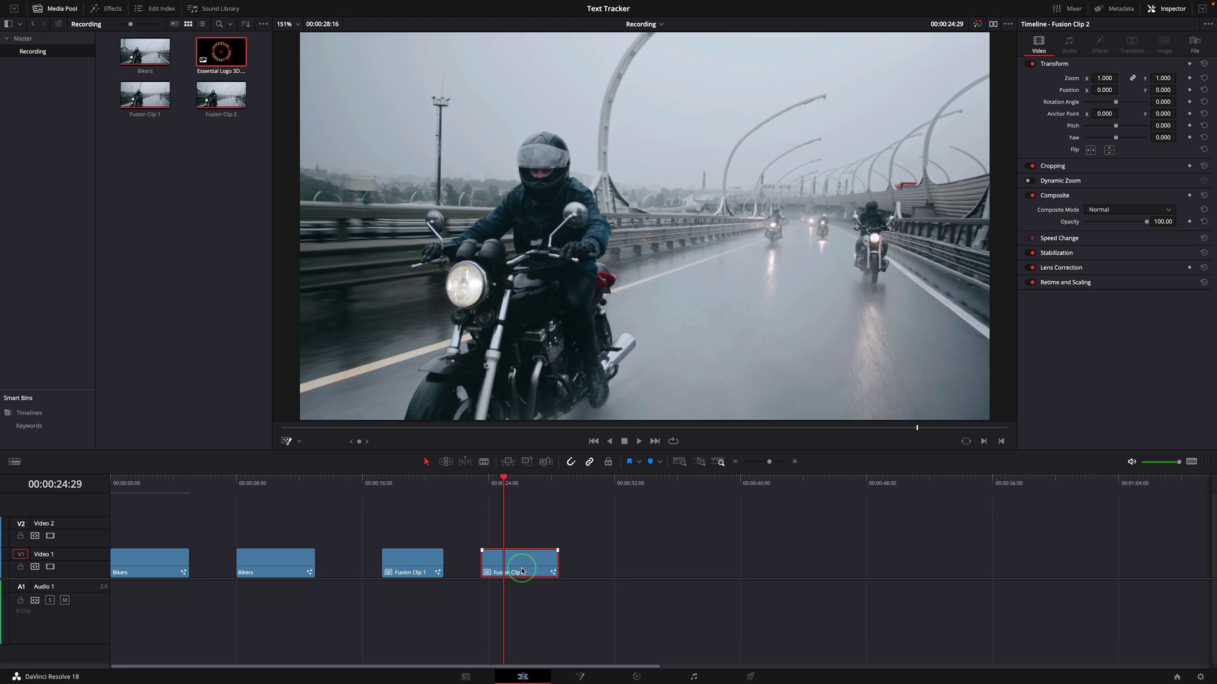
Apply Essential Media Tracker to Fusion Clip 2 and show its settings at frame 00:00:23:15
{"action": "left_click", "coordinate": [106, 9]}
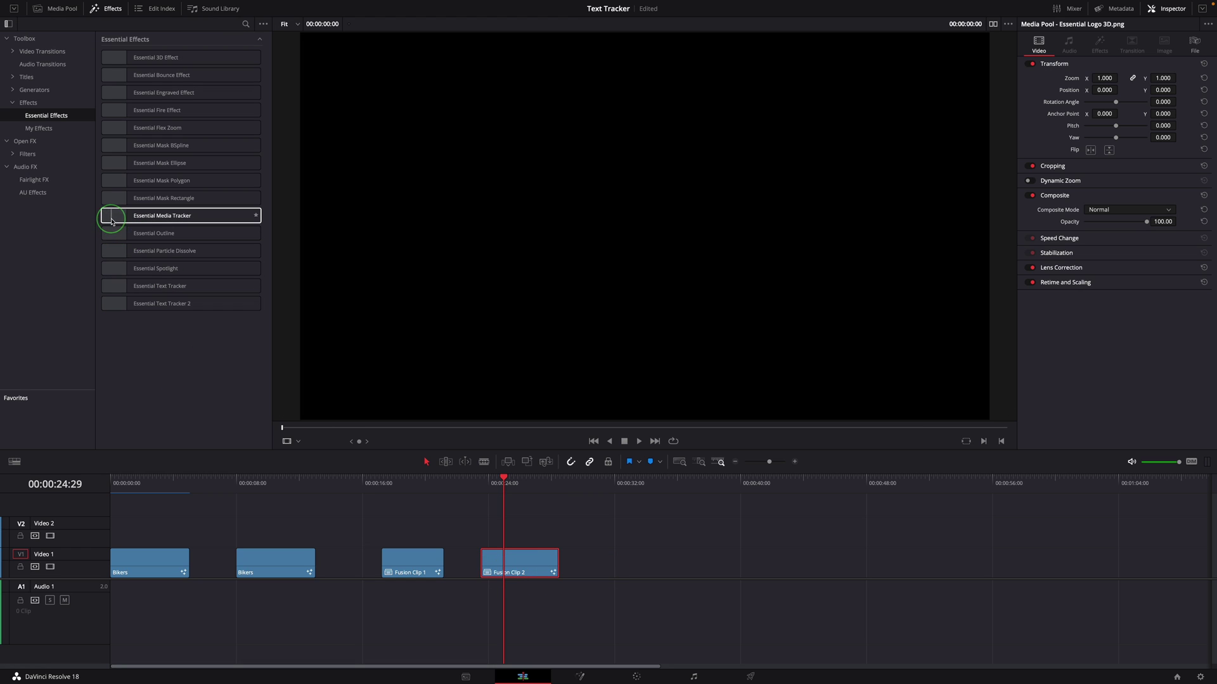
{"action": "left_click", "coordinate": [111, 217]}
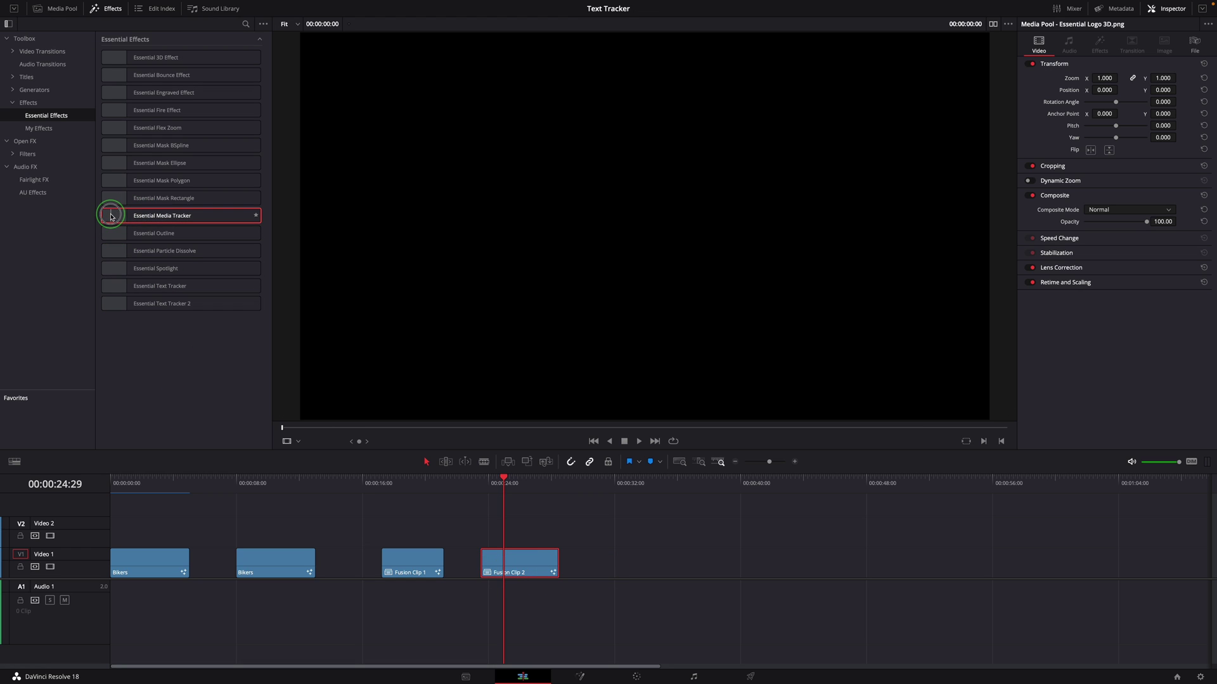
{"action": "left_click_drag", "start_coordinate": [112, 217], "coordinate": [494, 533]}
{"action": "left_click", "coordinate": [483, 484]}
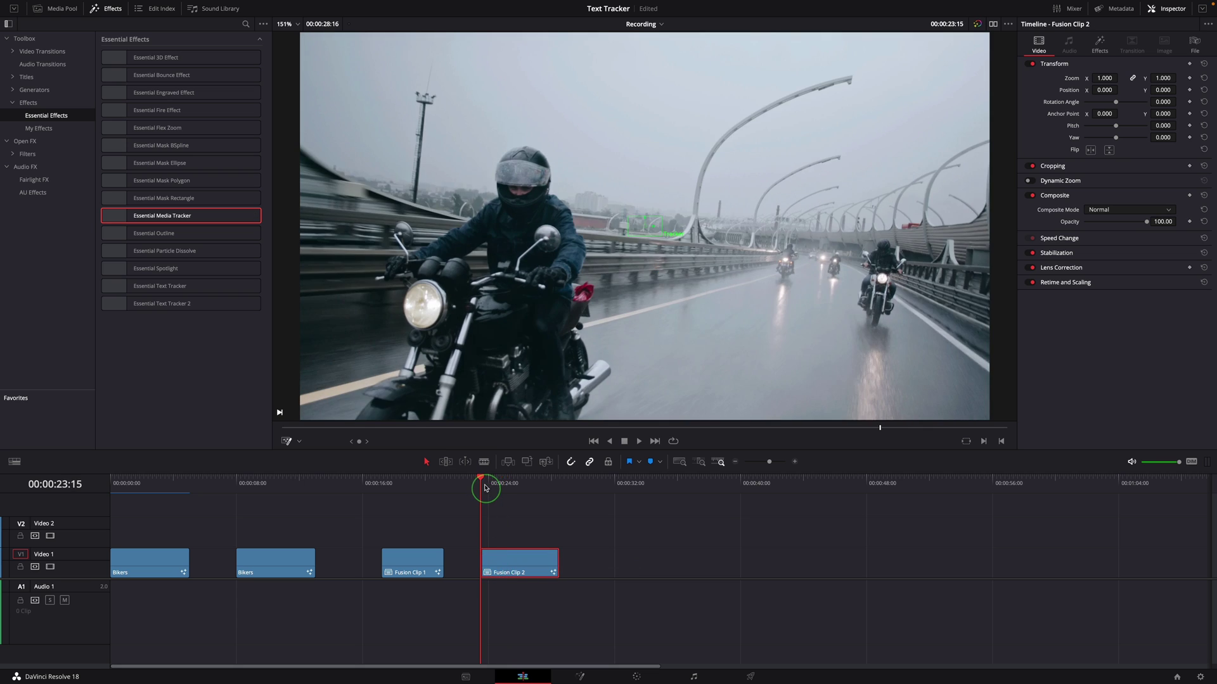
{"action": "left_click", "coordinate": [1099, 44]}
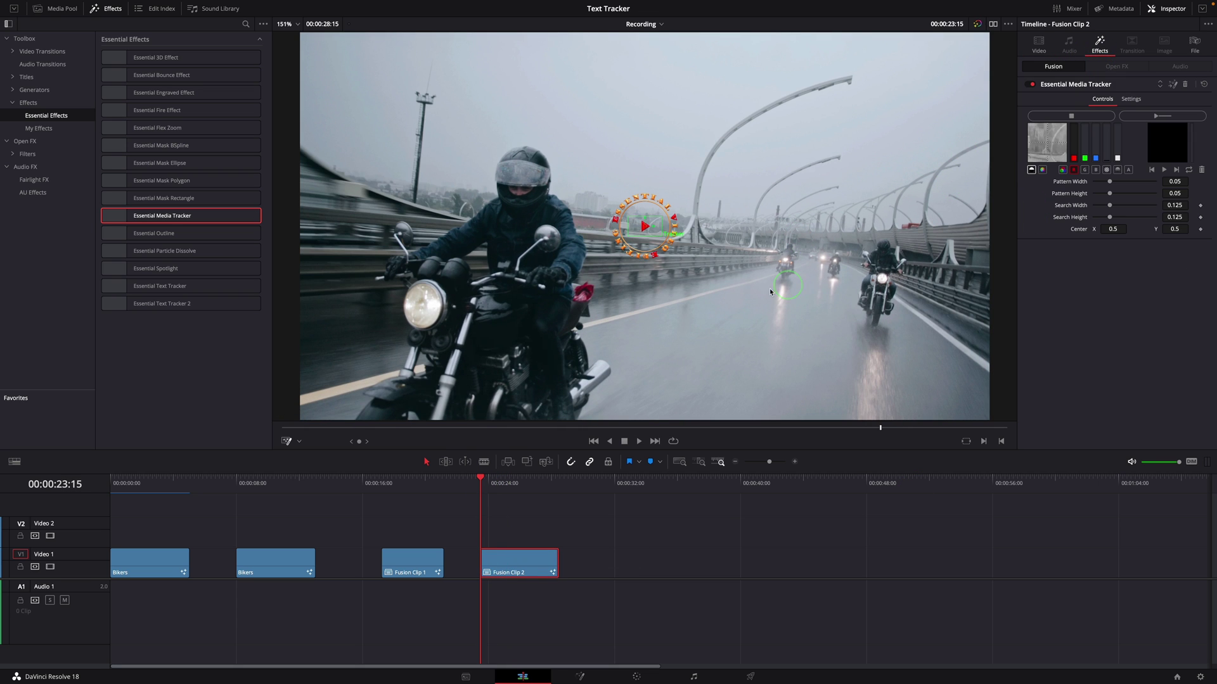
Track the logo onto the lead motorcycle's headlight and play back to review it
{"action": "left_click_drag", "start_coordinate": [627, 222], "coordinate": [466, 297]}
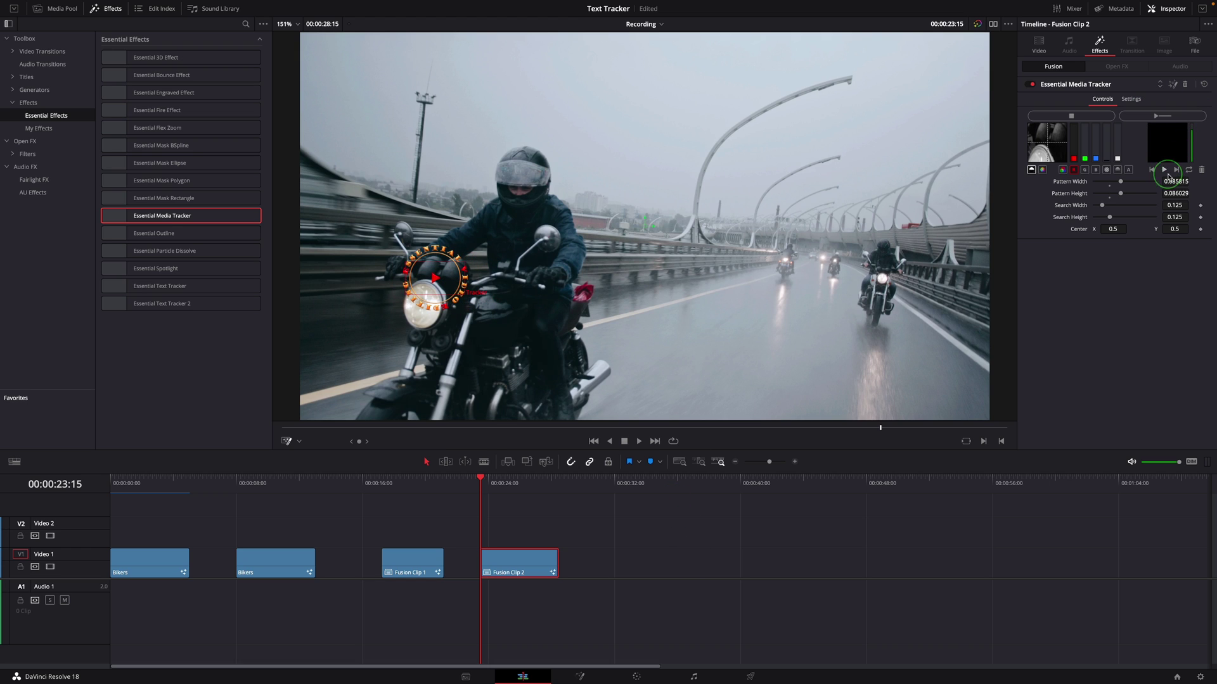
{"action": "left_click", "coordinate": [691, 362]}
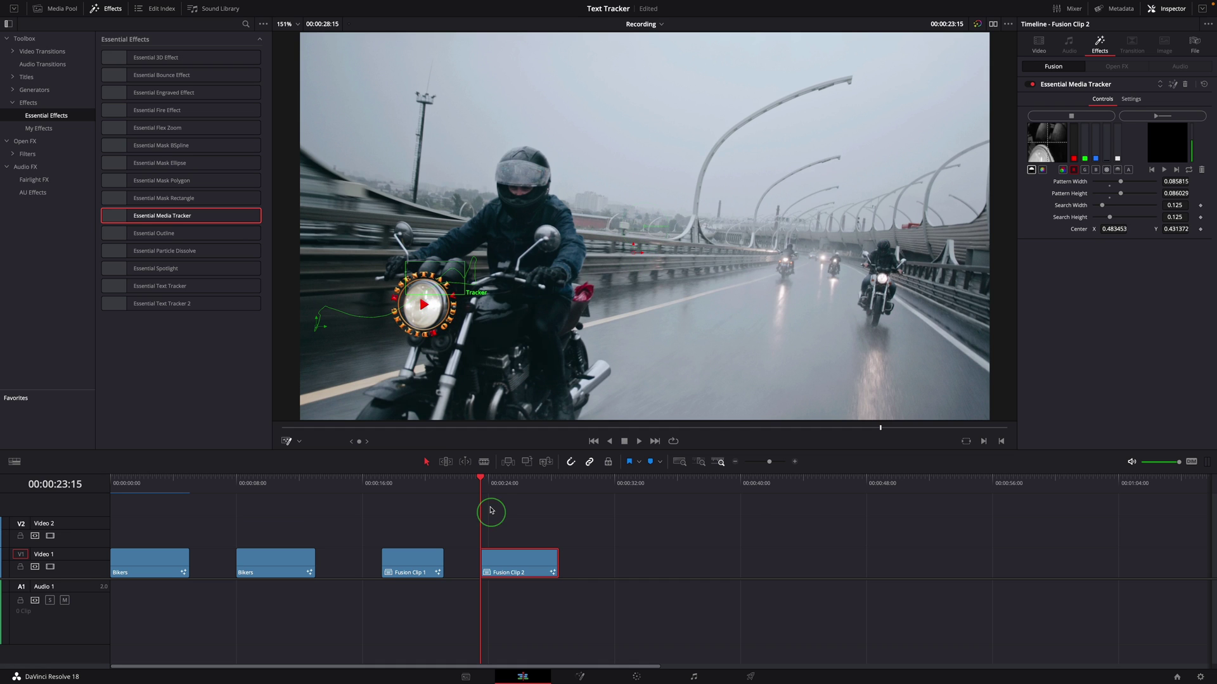
{"action": "left_click_drag", "start_coordinate": [485, 489], "coordinate": [484, 484]}
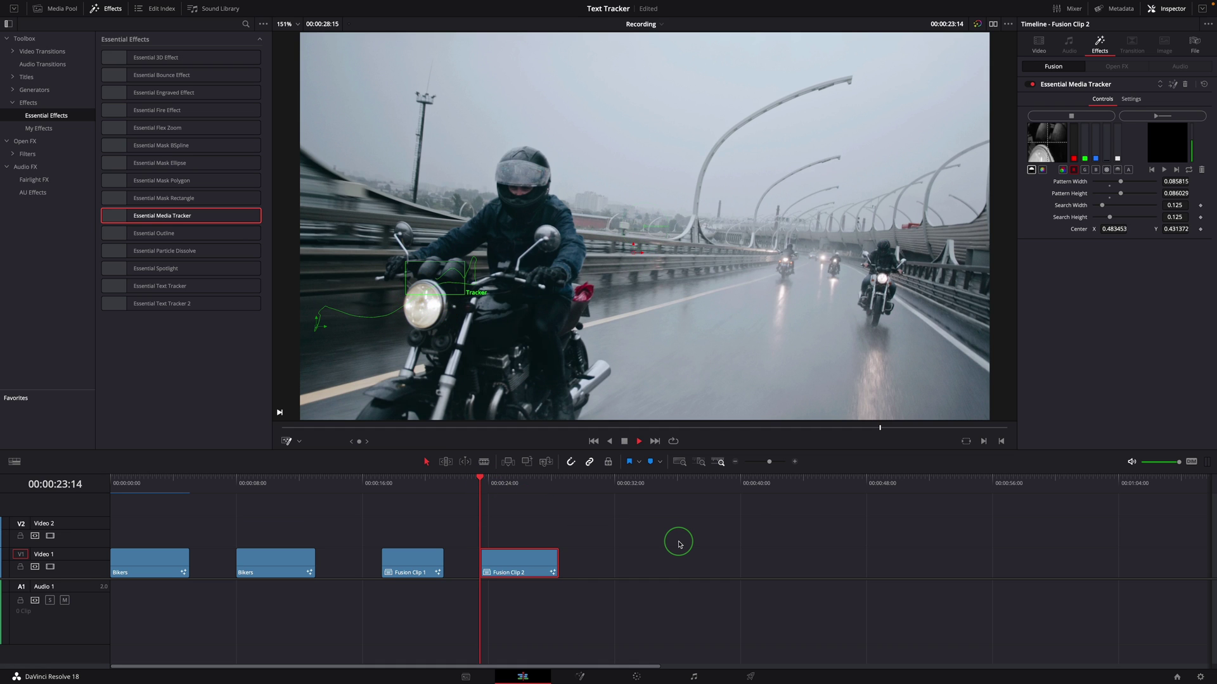
{"action": "key", "text": "space"}
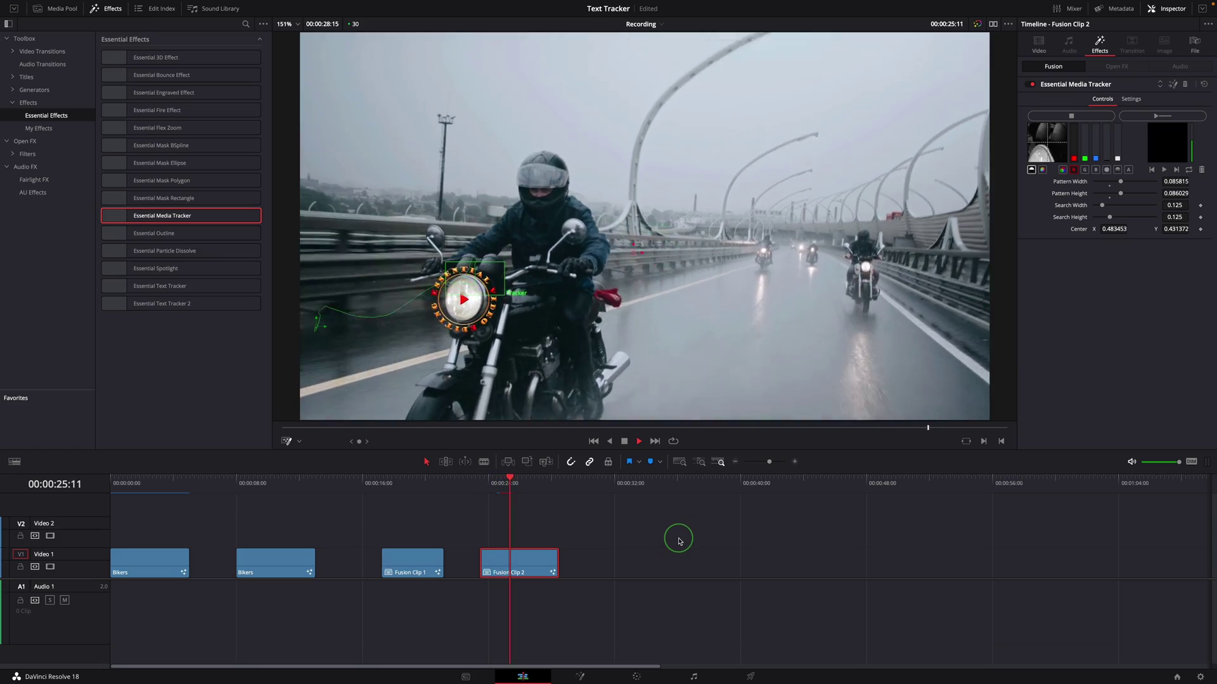
{"action": "key", "text": "space"}
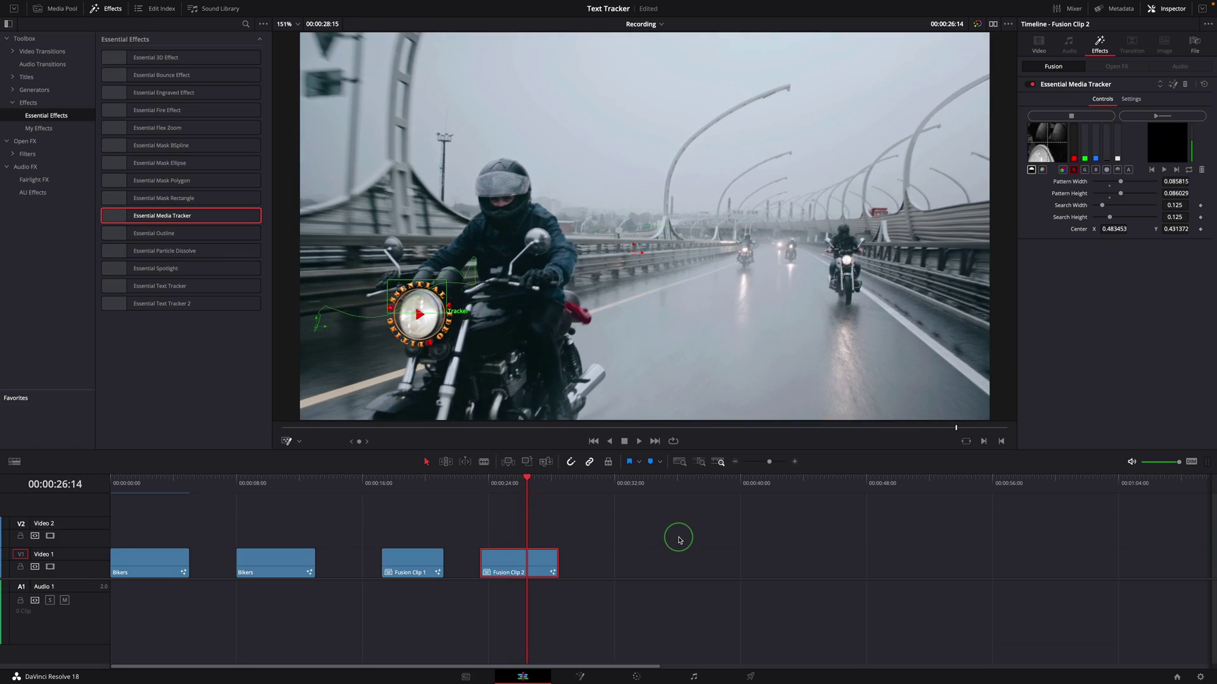